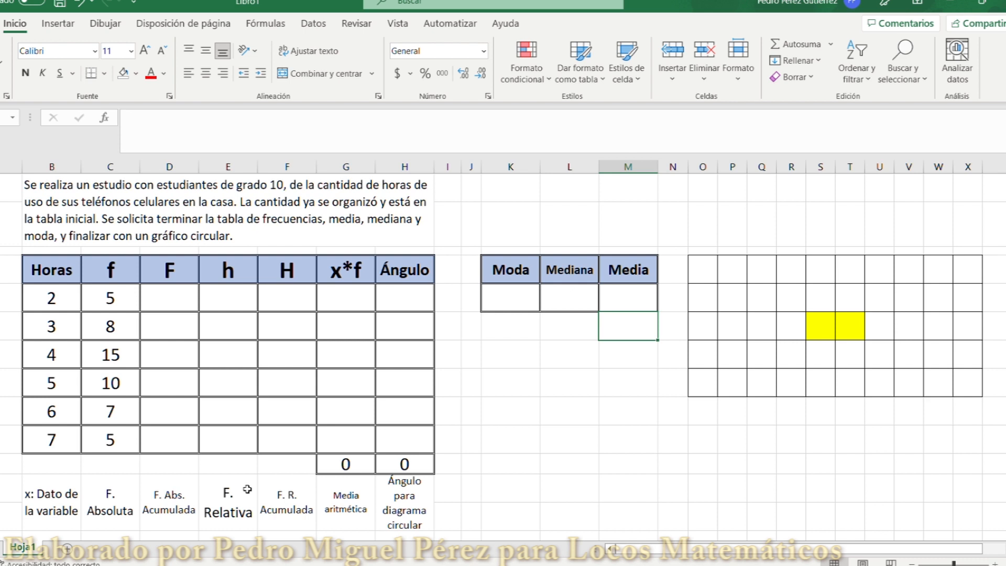
Examine the Horas values and their absolute frequencies in the f column, including the 5-hour row.
{"action": "left_click", "coordinate": [54, 263]}
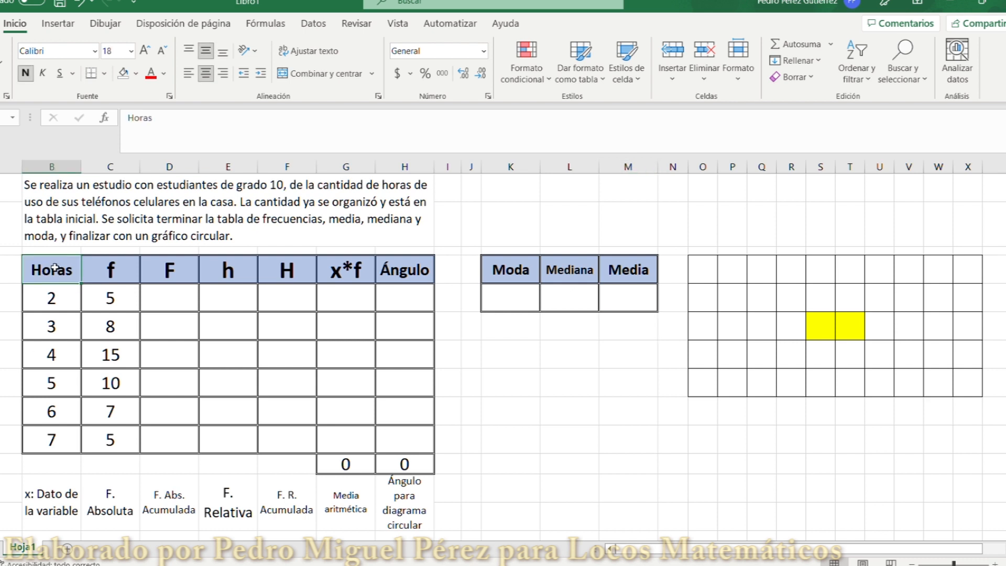
{"action": "left_click_drag", "start_coordinate": [54, 267], "coordinate": [69, 439]}
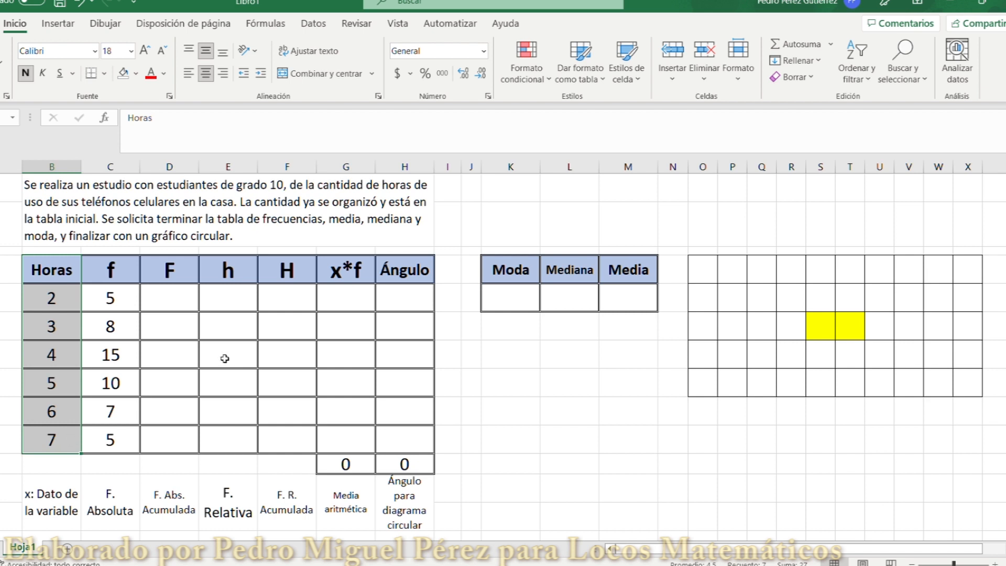
{"action": "left_click", "coordinate": [115, 278]}
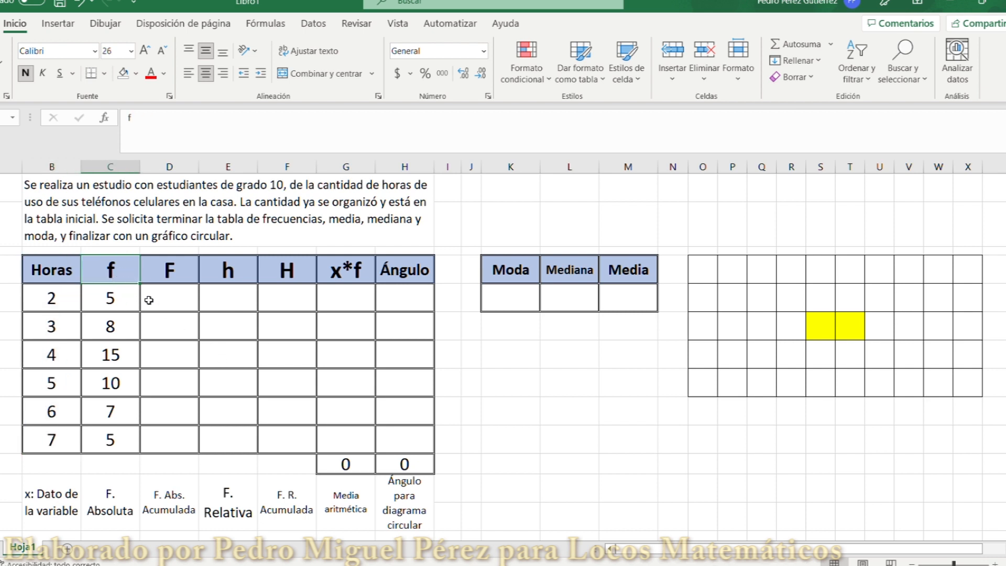
{"action": "left_click_drag", "start_coordinate": [129, 299], "coordinate": [134, 436]}
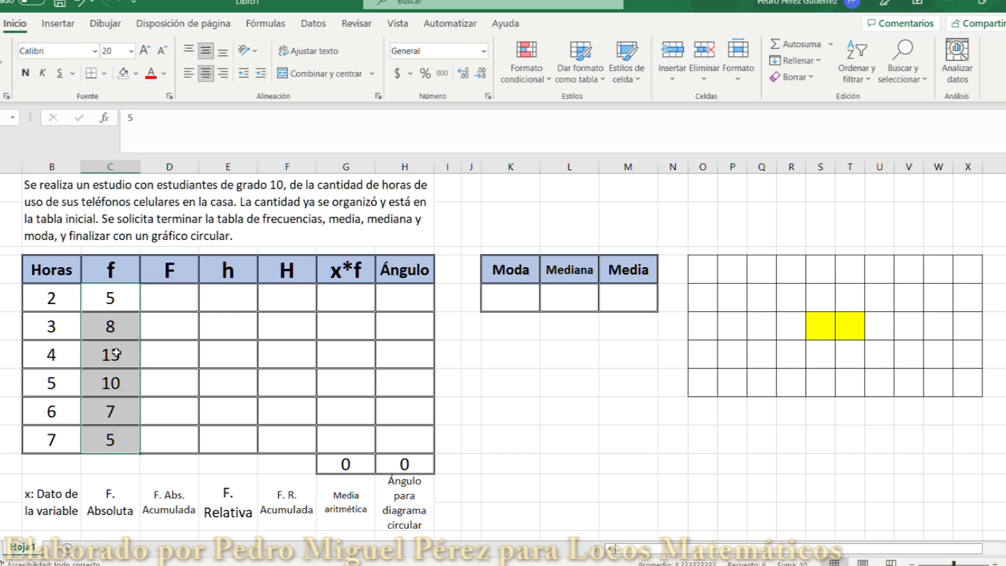
{"action": "left_click", "coordinate": [103, 383]}
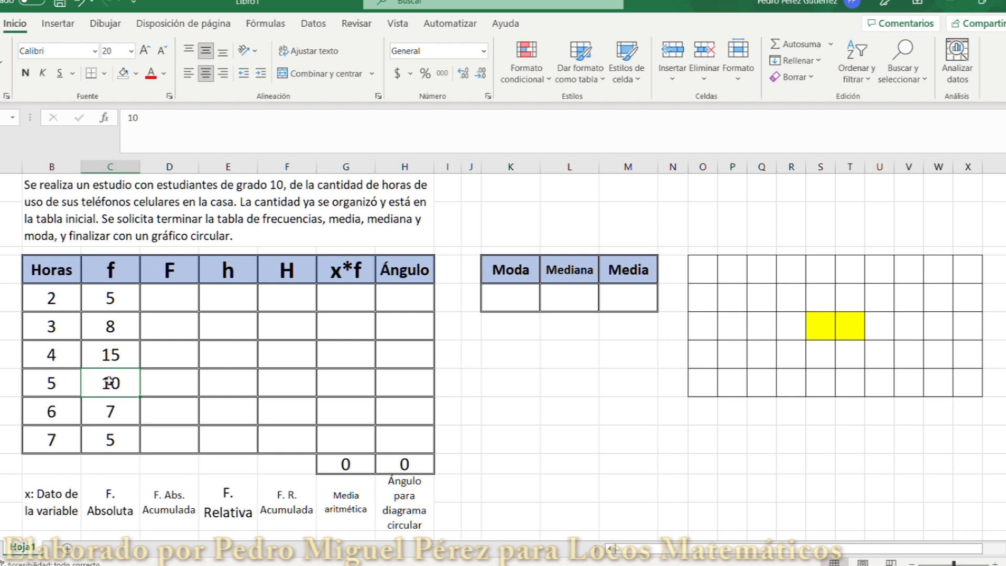
{"action": "left_click_drag", "start_coordinate": [109, 383], "coordinate": [67, 383]}
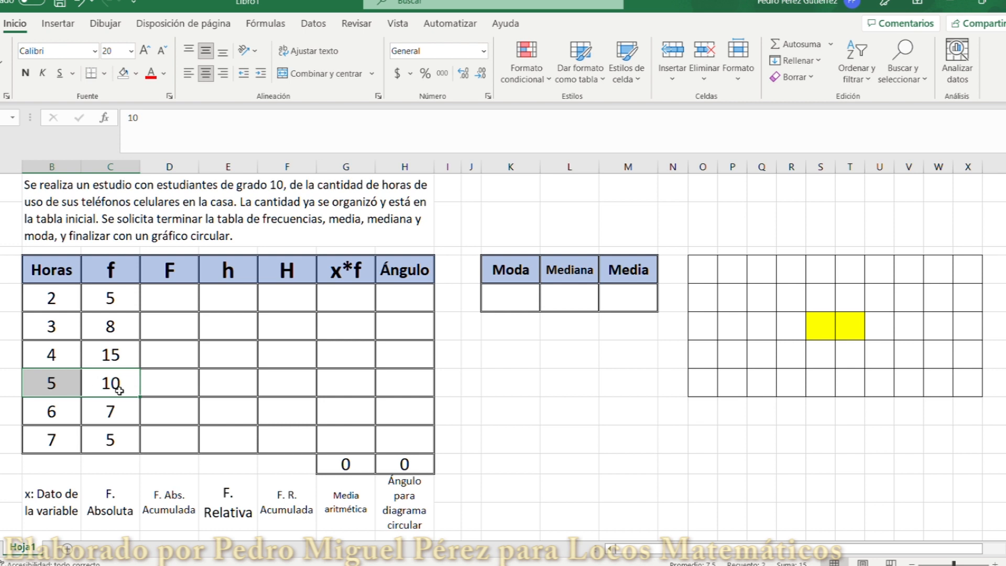
{"action": "left_click", "coordinate": [174, 347]}
{"action": "left_click", "coordinate": [5, 330]}
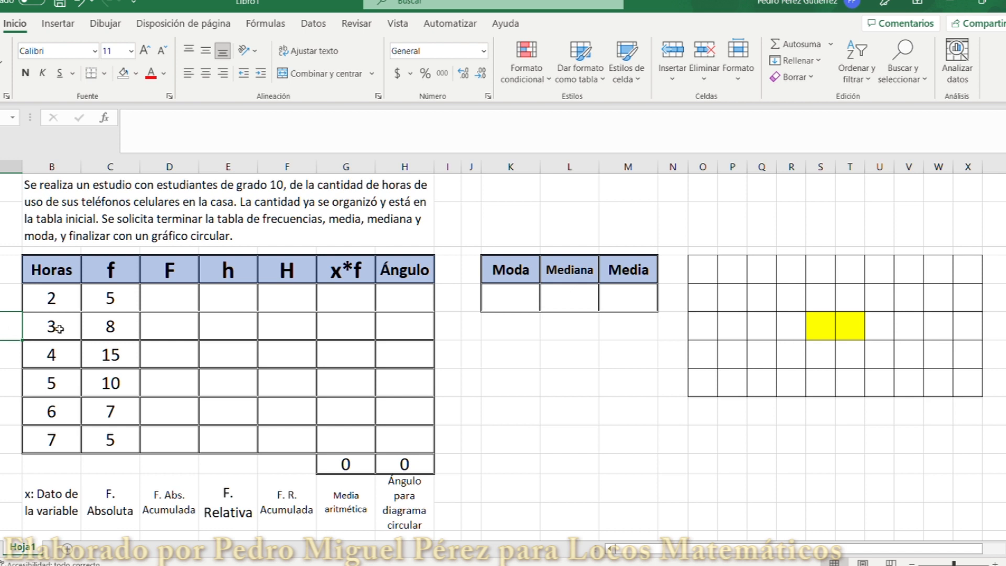
Enter 5 as the first cumulative absolute frequency, in the F column's 2-hour row (D5).
{"action": "left_click_drag", "start_coordinate": [168, 298], "coordinate": [175, 411]}
{"action": "left_click", "coordinate": [180, 262]}
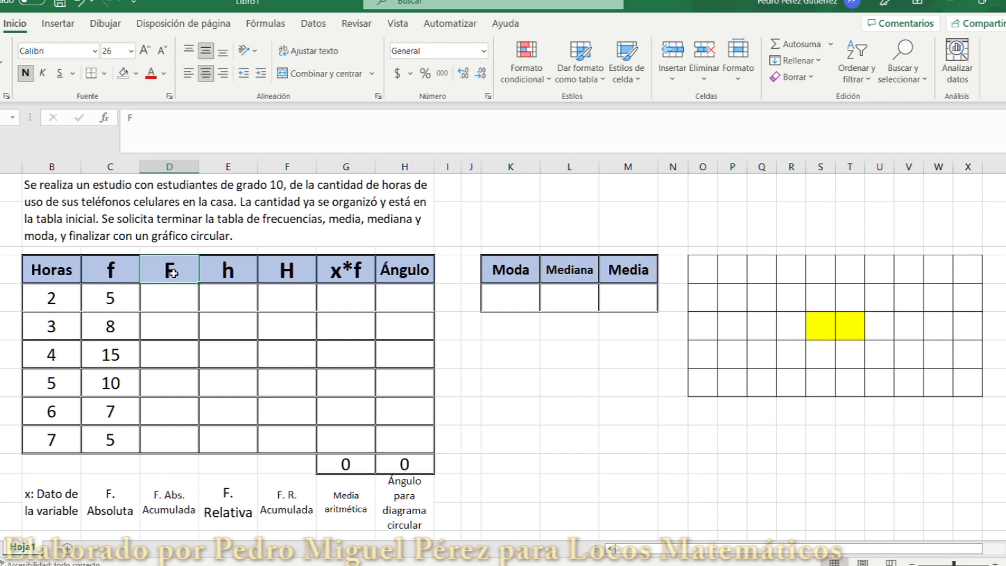
{"action": "left_click", "coordinate": [182, 302]}
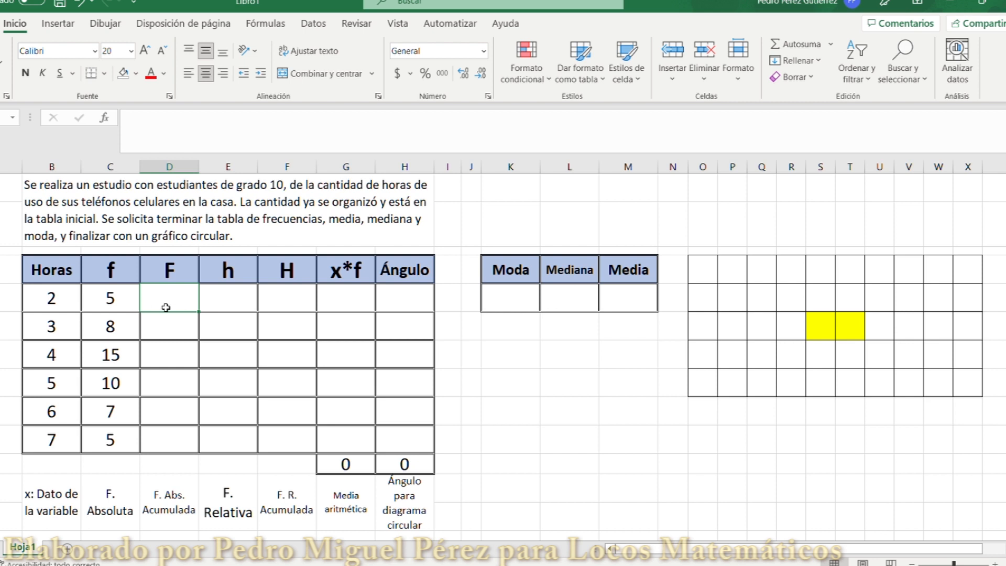
{"action": "type", "text": "5"}
{"action": "key", "text": "Return"}
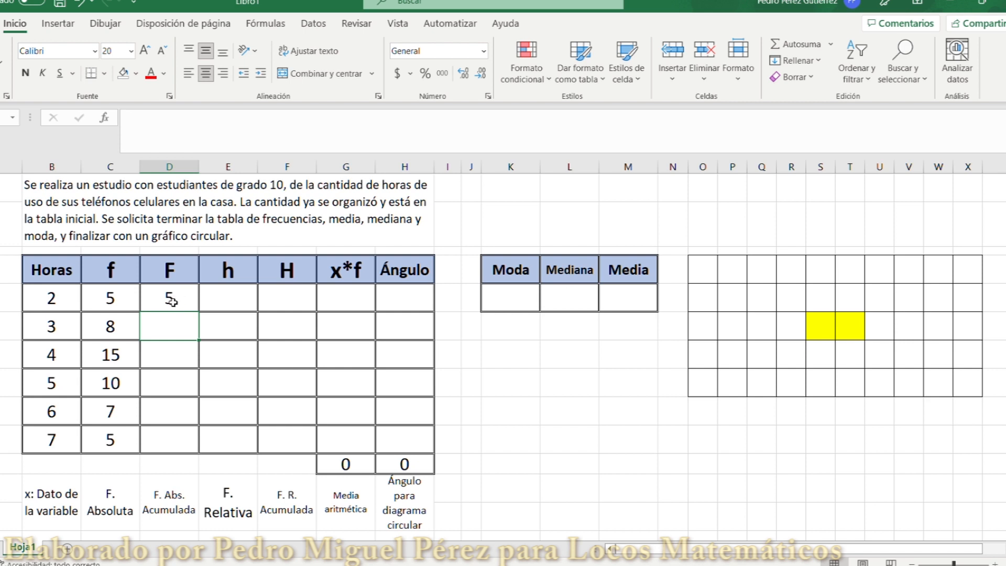
Add the 3-hour frequency to the previous cumulative value and enter 13 in the F column (D6).
{"action": "left_click", "coordinate": [171, 301]}
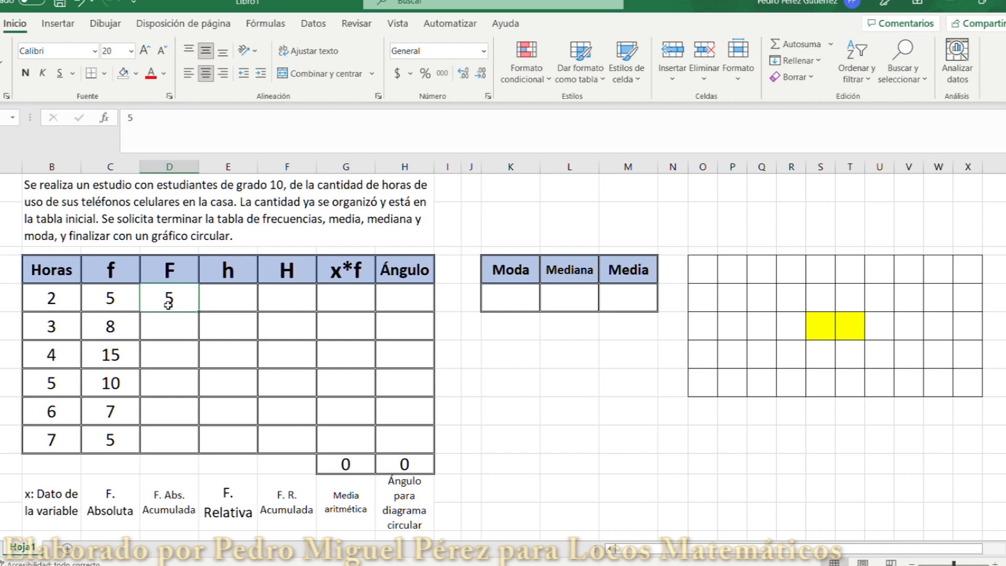
{"action": "left_click", "coordinate": [122, 326]}
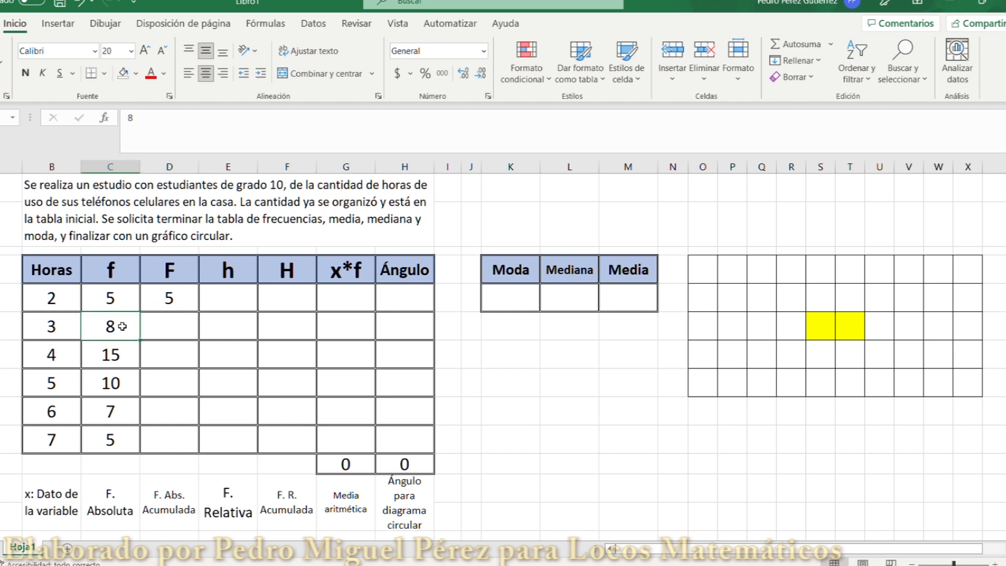
{"action": "left_click", "coordinate": [169, 297]}
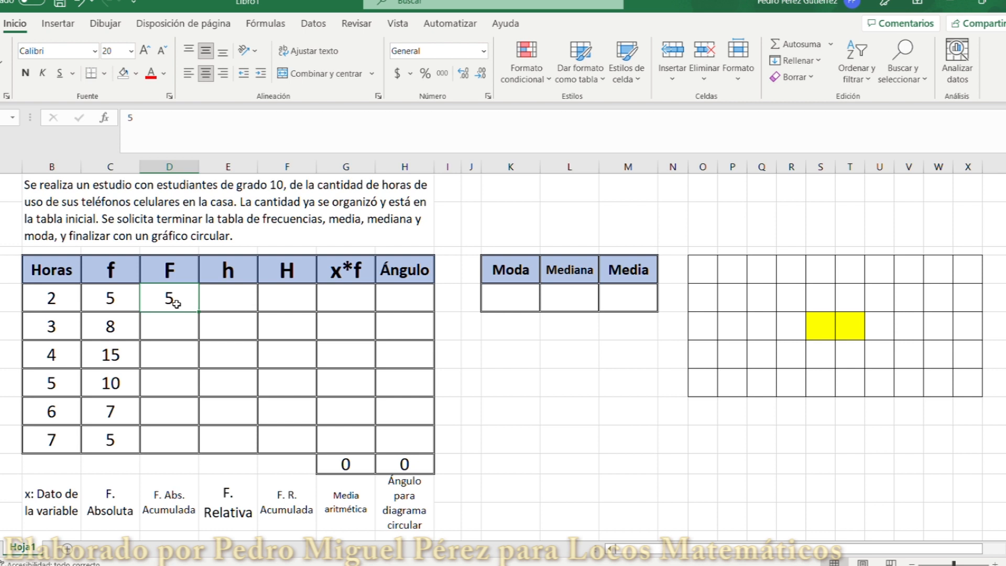
{"action": "left_click", "coordinate": [124, 319]}
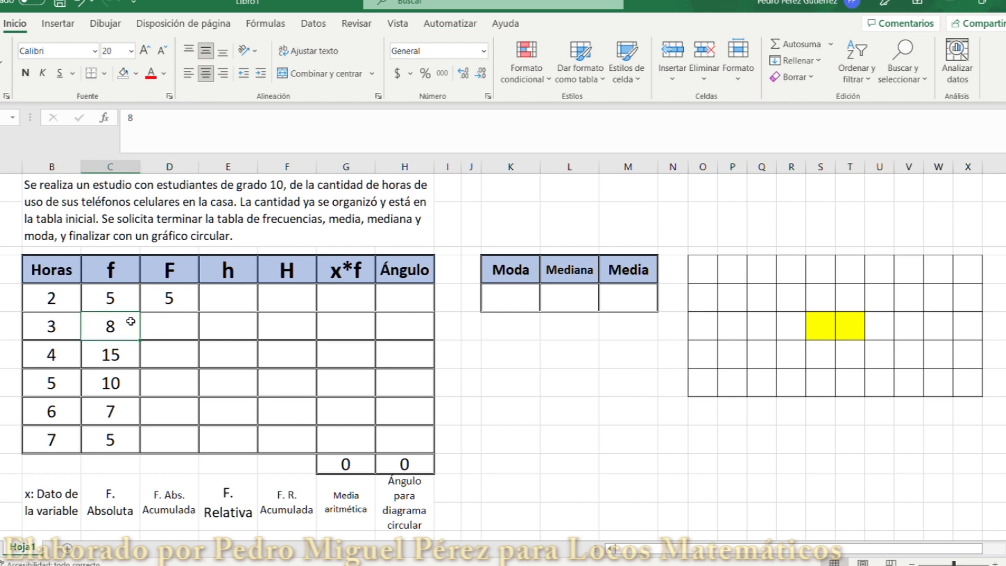
{"action": "left_click", "coordinate": [160, 323]}
{"action": "type", "text": "13"}
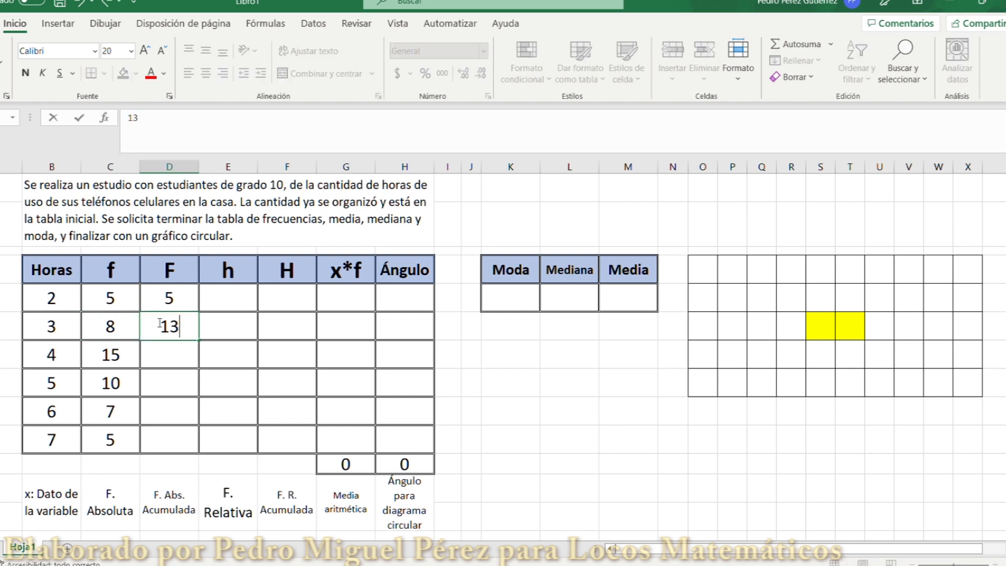
{"action": "left_click", "coordinate": [166, 358]}
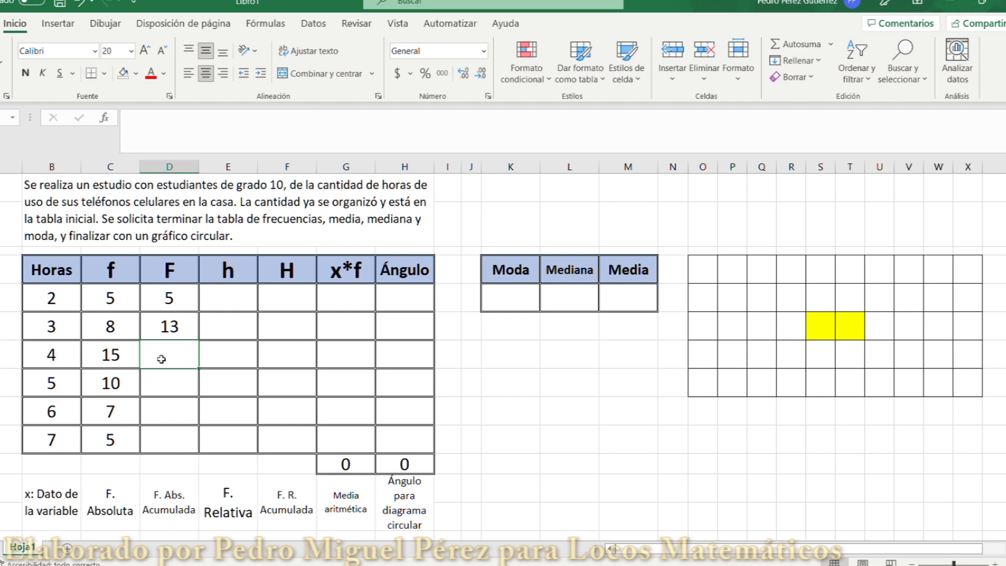
Add the 4-hour frequency to the previous cumulative value and enter 28 in the F column (D7).
{"action": "left_click", "coordinate": [170, 327]}
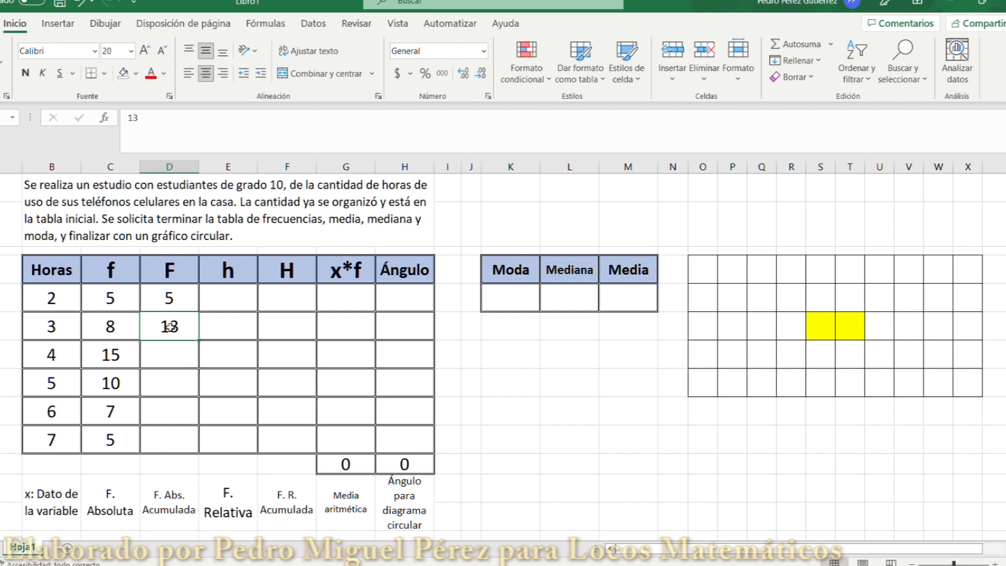
{"action": "left_click", "coordinate": [119, 356]}
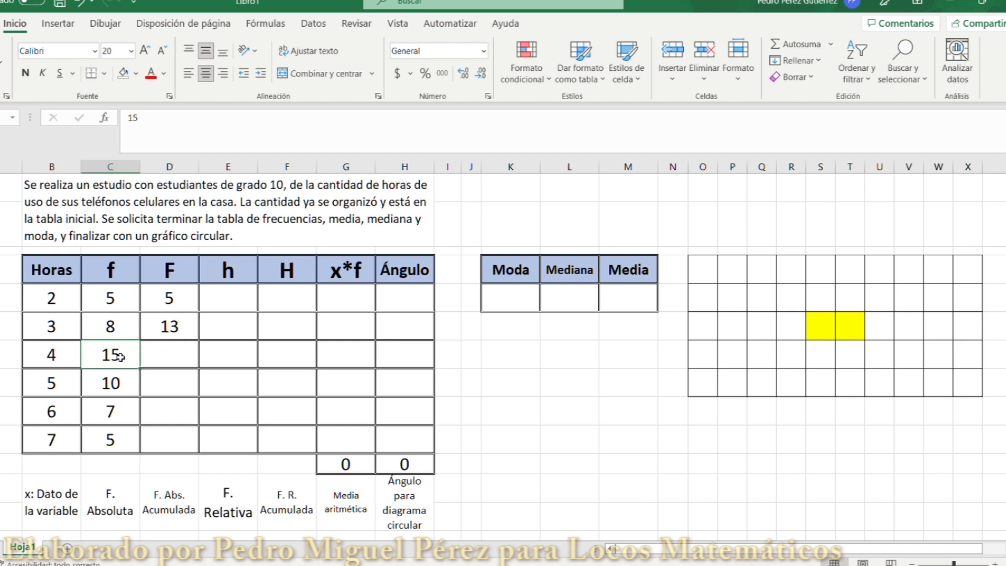
{"action": "left_click", "coordinate": [179, 356]}
{"action": "type", "text": "28"}
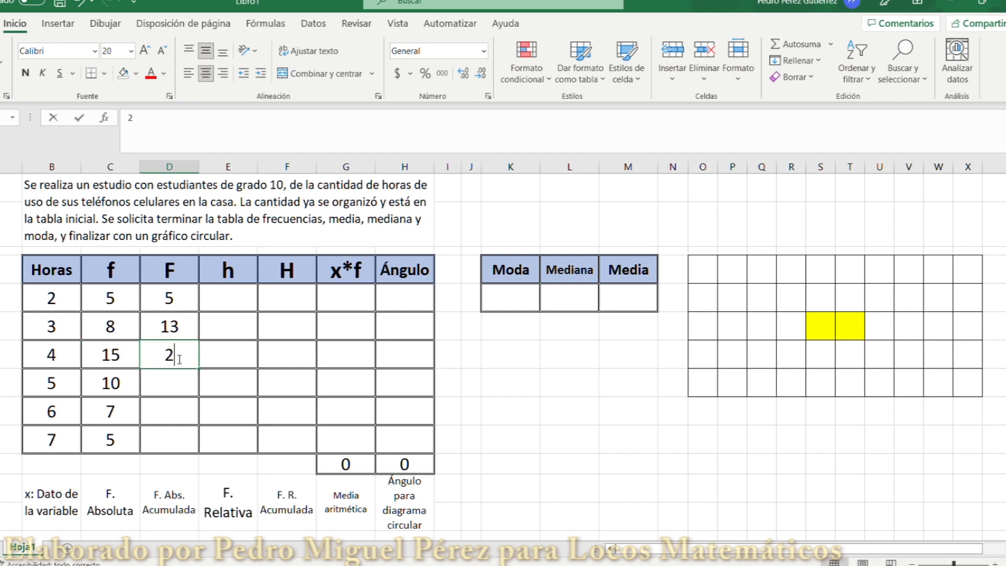
{"action": "key", "text": "Return"}
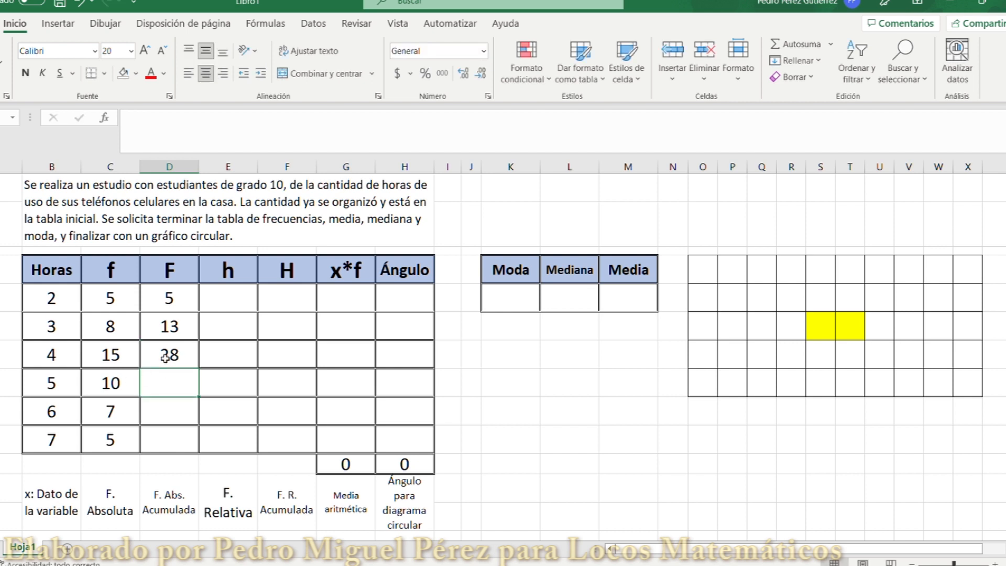
Enter 38 as the cumulative absolute frequency for the 5-hour row (D8).
{"action": "left_click", "coordinate": [130, 383]}
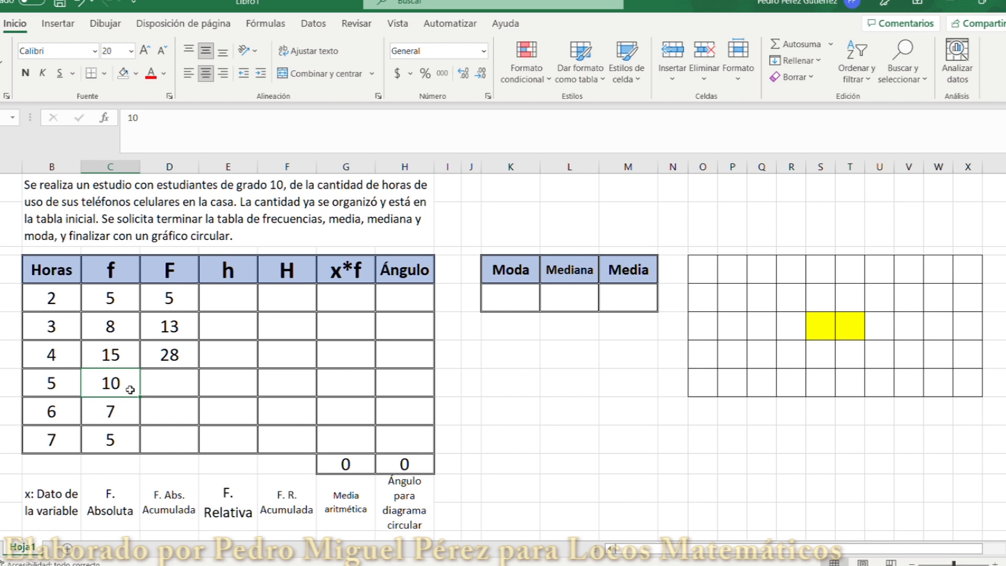
{"action": "left_click", "coordinate": [155, 386]}
{"action": "type", "text": "38"}
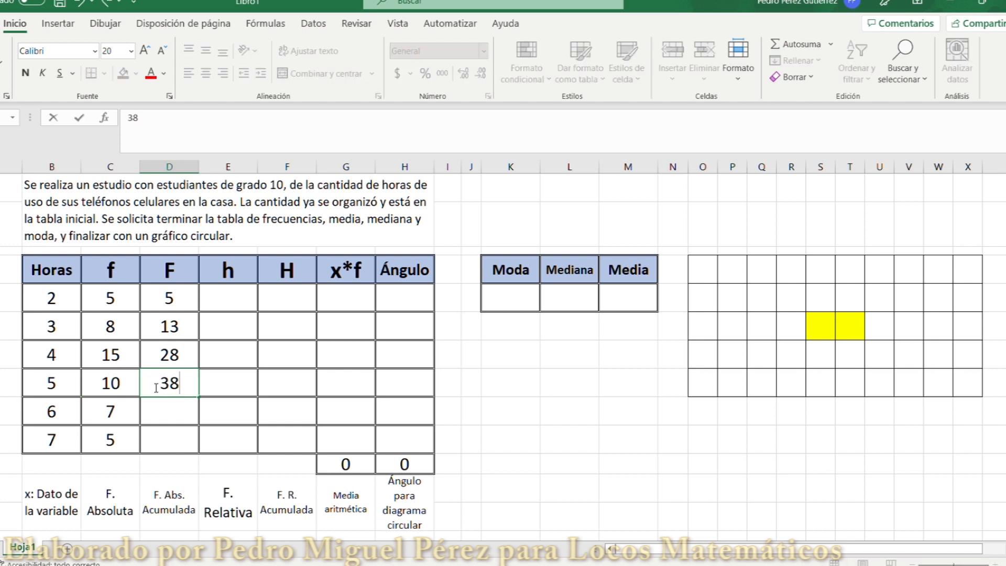
{"action": "key", "text": "Return"}
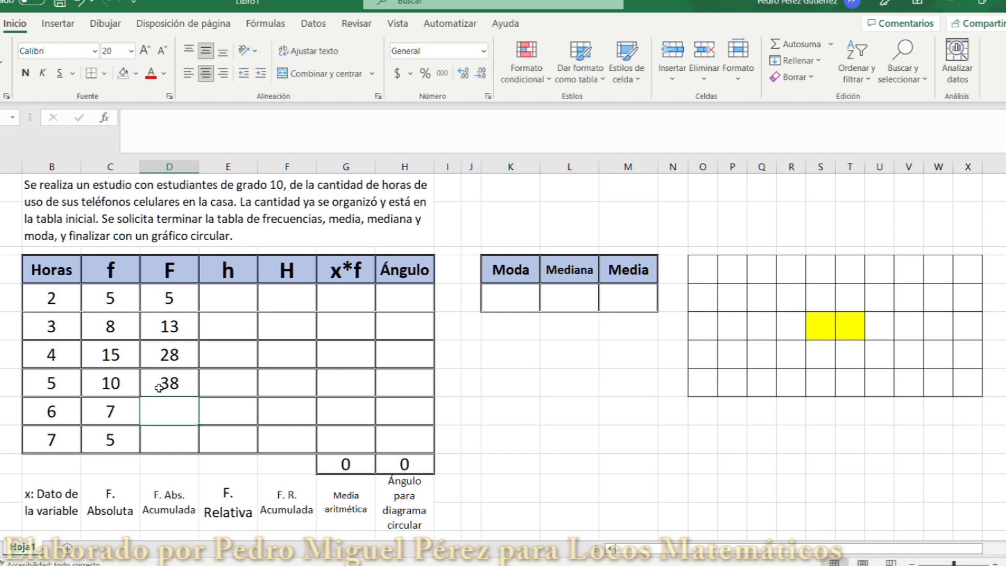
Enter the last two cumulative absolute frequencies in the F column: 45 for 6 hours and 50 for 7 hours.
{"action": "left_click", "coordinate": [125, 411]}
{"action": "left_click", "coordinate": [158, 414]}
{"action": "type", "text": "45"}
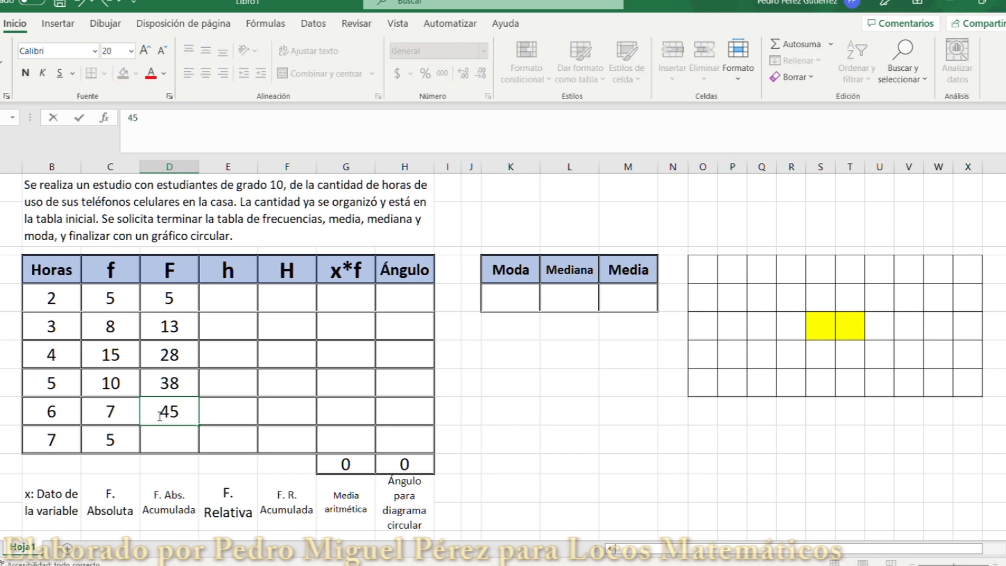
{"action": "left_click", "coordinate": [157, 434]}
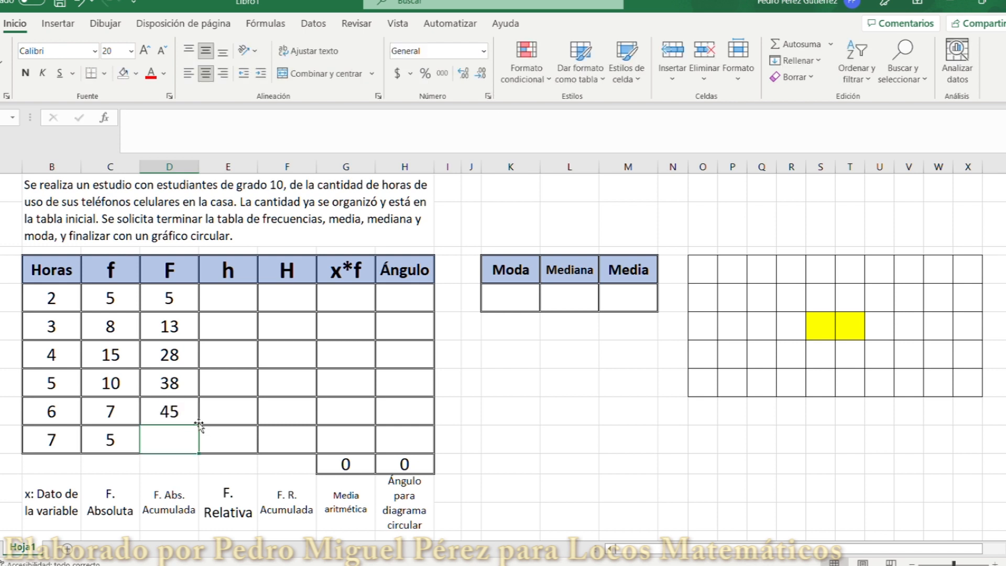
{"action": "type", "text": "50"}
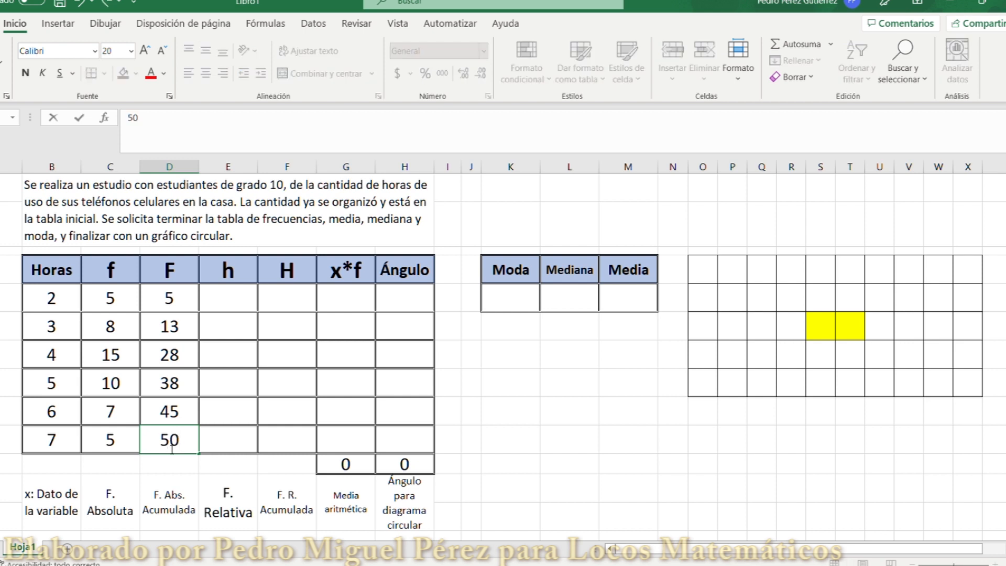
{"action": "left_click", "coordinate": [170, 464]}
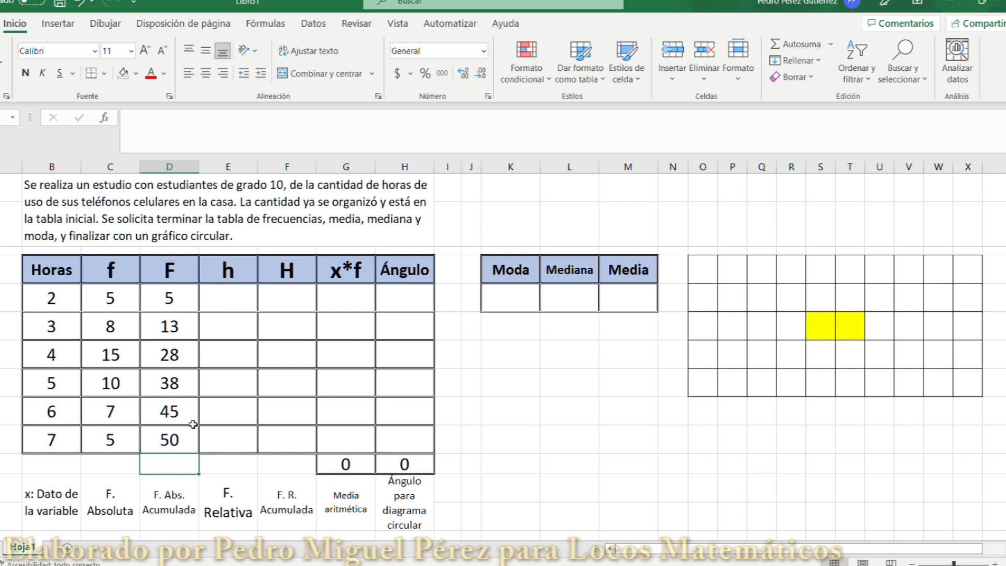
Calculate the 2-hour row's relative frequency in the h column (E5) with the formula =C5/50.
{"action": "left_click", "coordinate": [227, 274]}
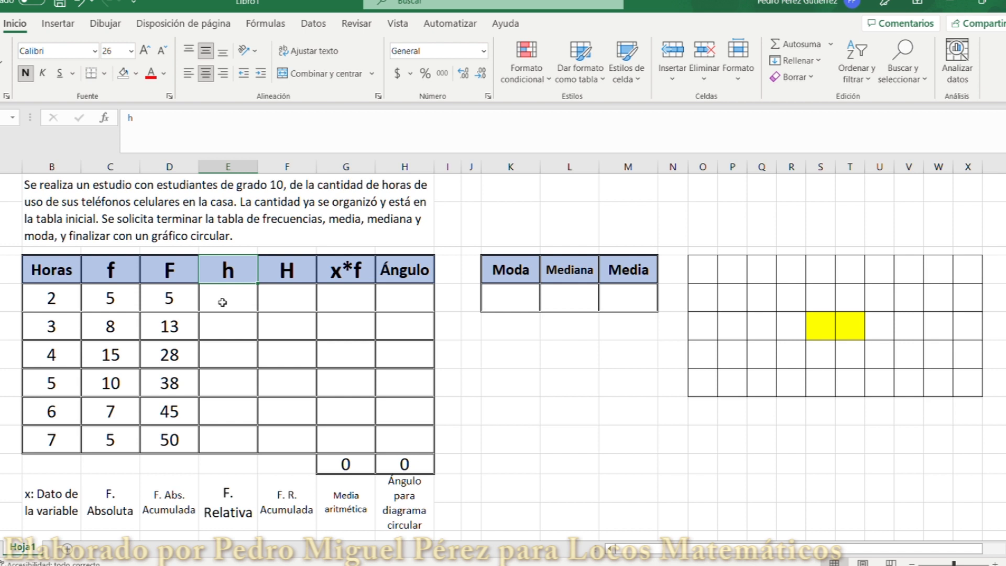
{"action": "left_click", "coordinate": [118, 298]}
{"action": "left_click_drag", "start_coordinate": [120, 297], "coordinate": [131, 446]}
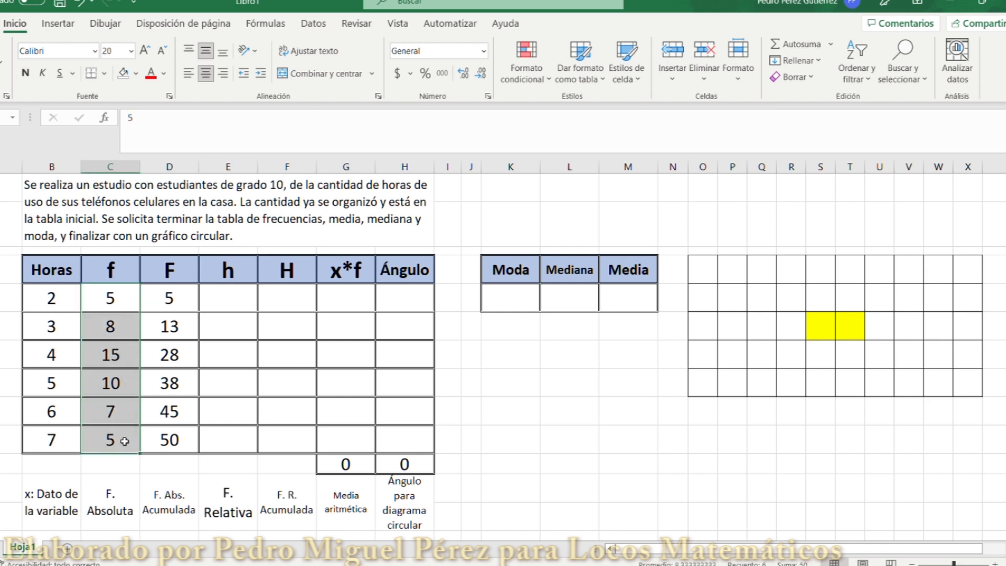
{"action": "left_click", "coordinate": [162, 441]}
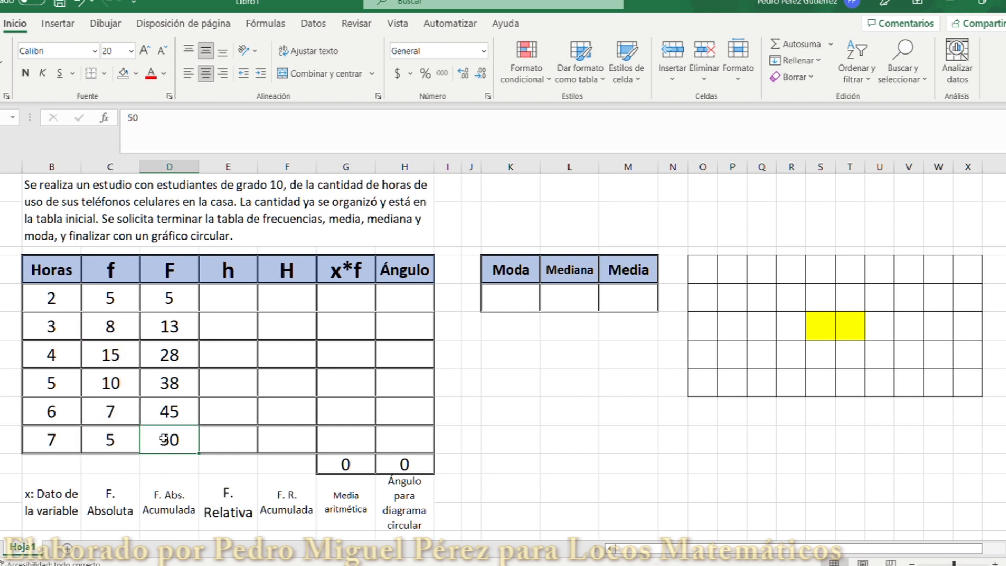
{"action": "left_click", "coordinate": [221, 305]}
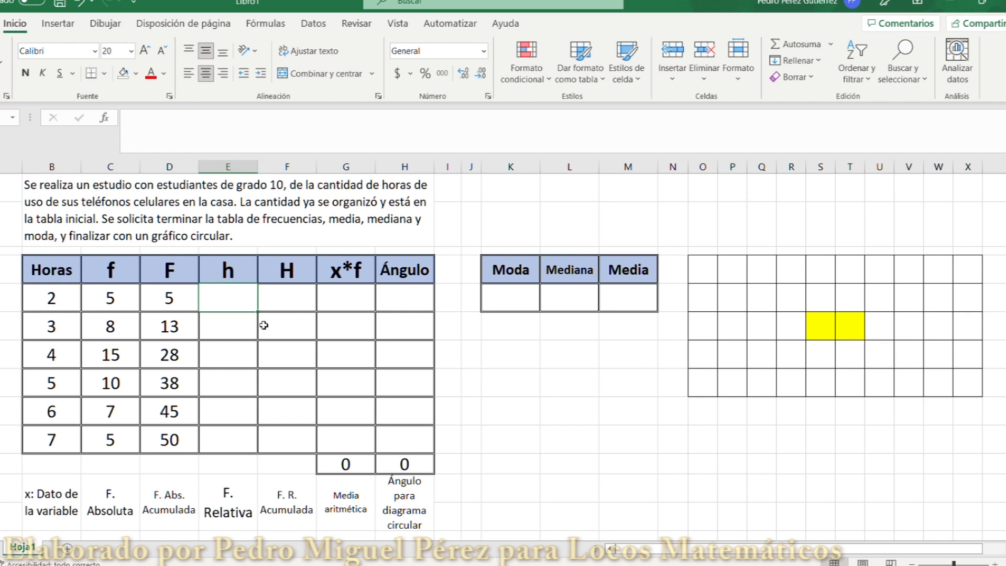
{"action": "type", "text": "="}
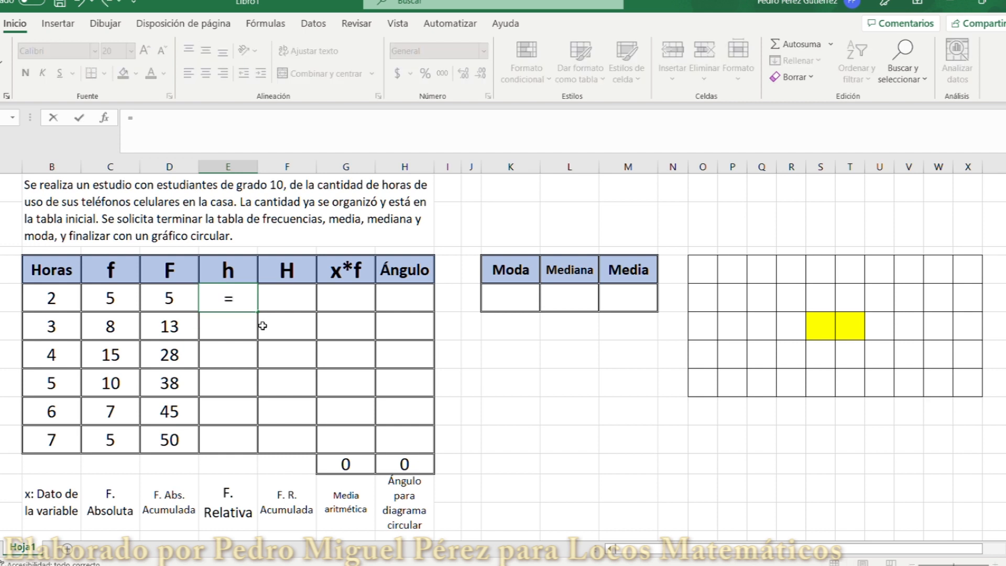
{"action": "left_click", "coordinate": [129, 302]}
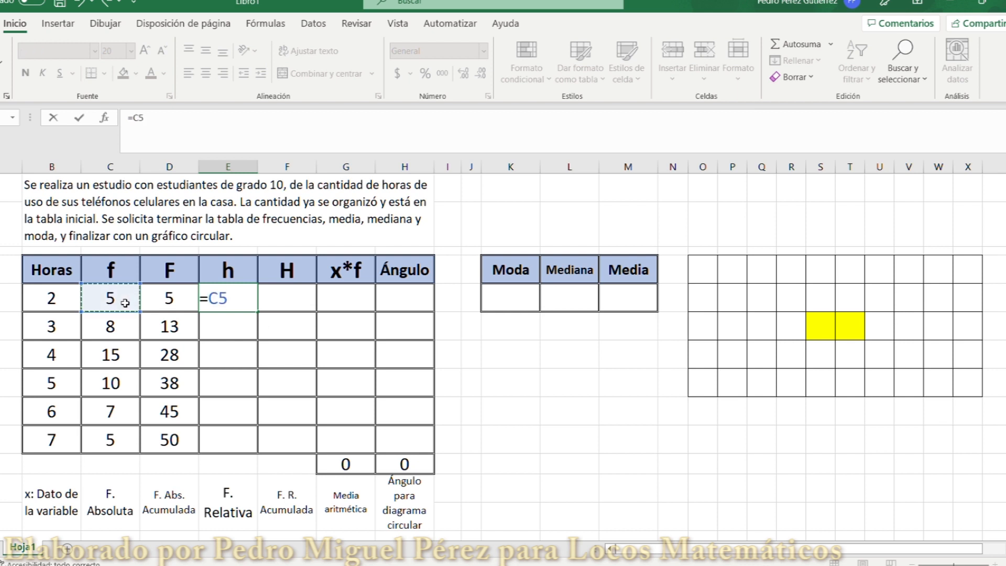
{"action": "type", "text": "/50"}
{"action": "key", "text": "Return"}
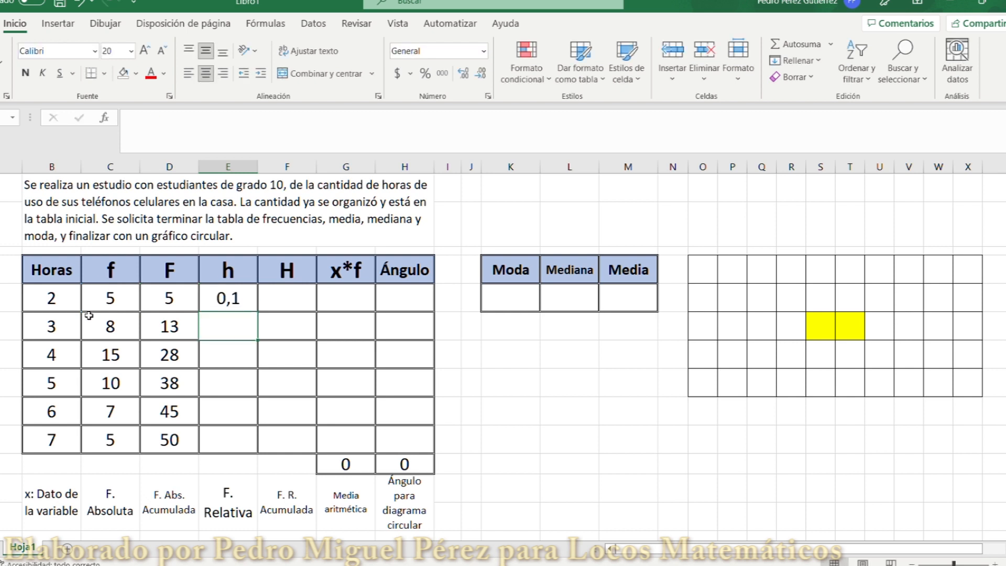
{"action": "left_click", "coordinate": [214, 304]}
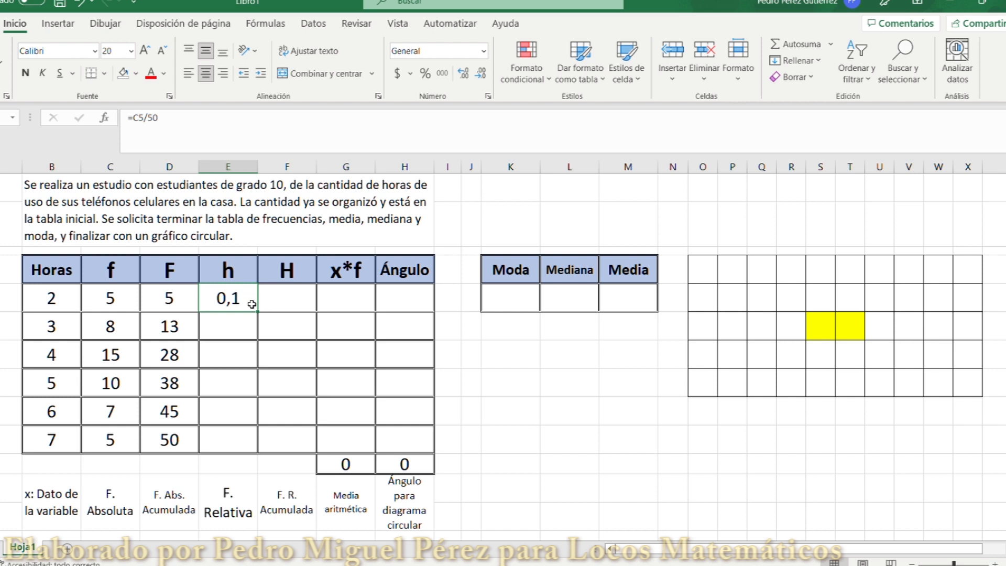
Copy the relative frequency formula down the h column to the 7-hour row and check the 3- and 4-hour results.
{"action": "left_click_drag", "start_coordinate": [256, 311], "coordinate": [263, 443]}
{"action": "left_click", "coordinate": [212, 324]}
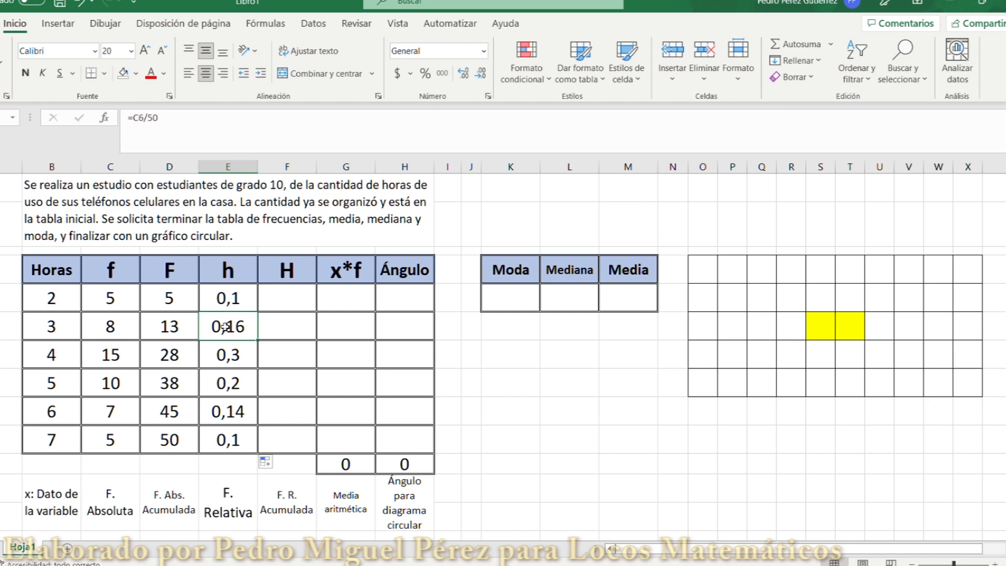
{"action": "left_click", "coordinate": [125, 326]}
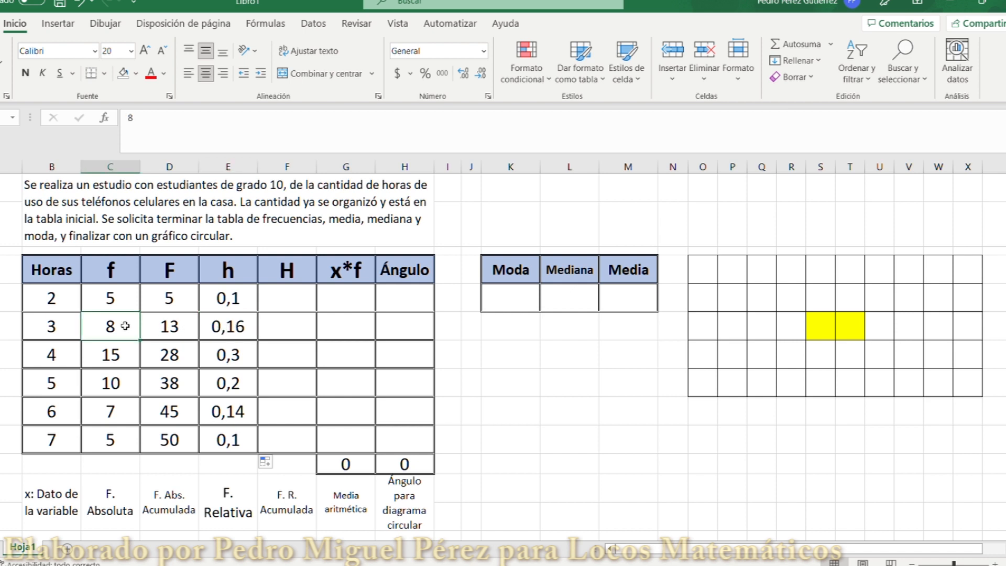
{"action": "left_click", "coordinate": [168, 436]}
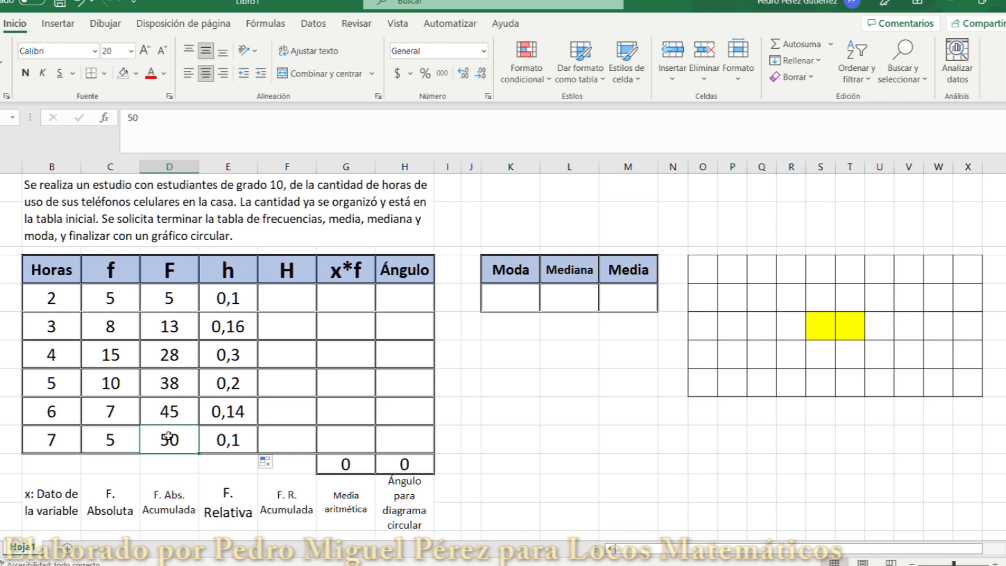
{"action": "left_click", "coordinate": [224, 353]}
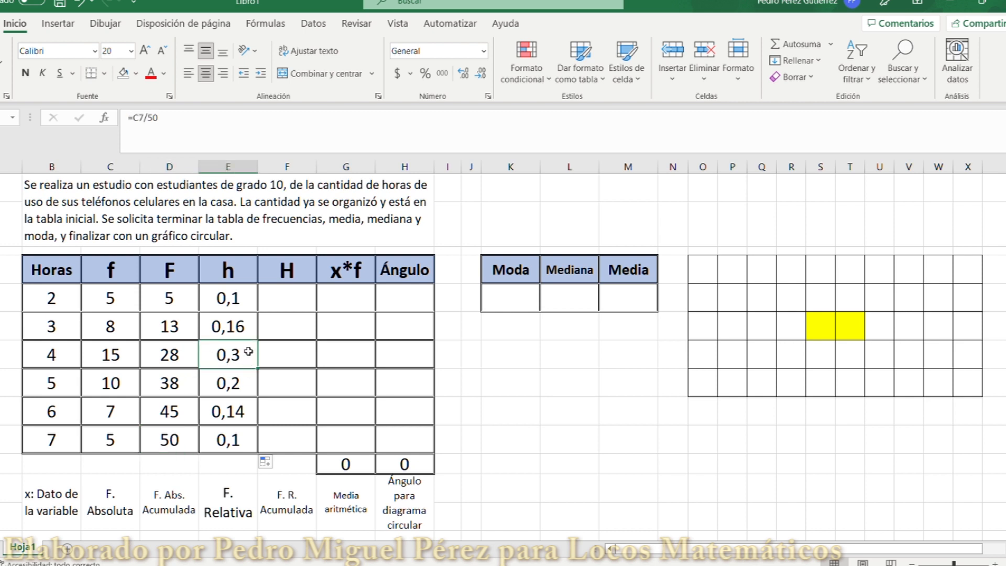
{"action": "left_click", "coordinate": [112, 356]}
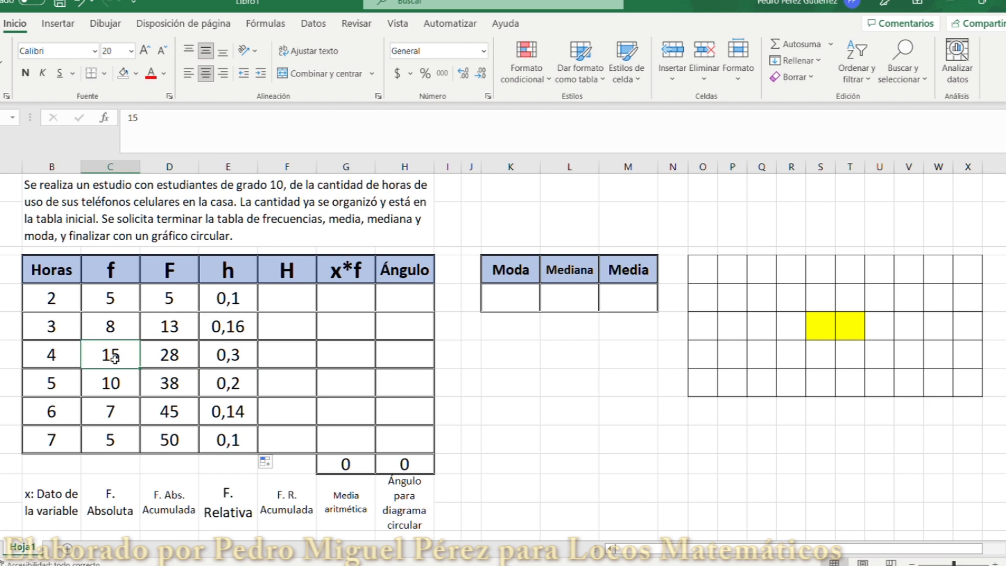
{"action": "left_click", "coordinate": [160, 439]}
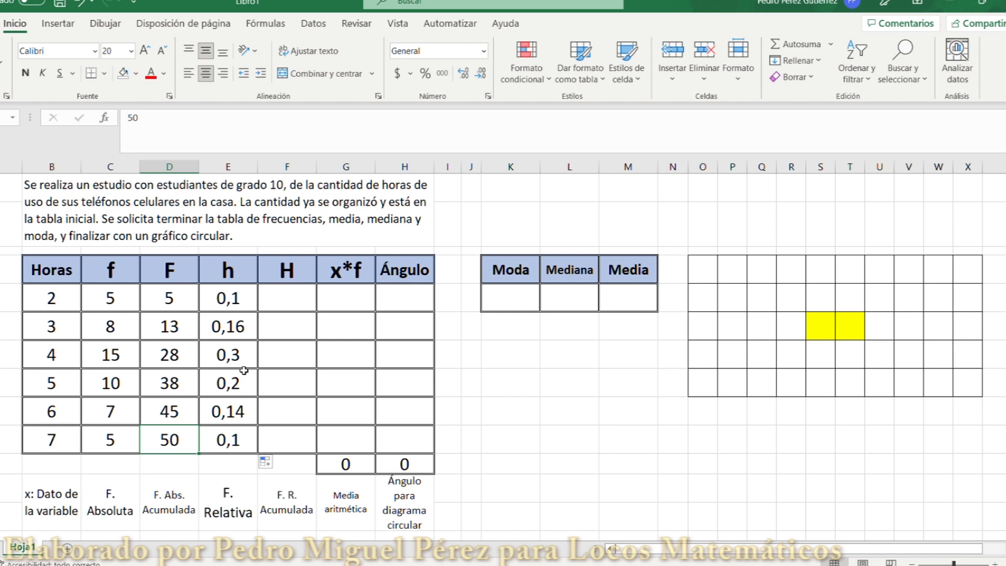
Enter 0,1 as the cumulative relative frequency for the 2-hour row in the H column (F5).
{"action": "left_click", "coordinate": [278, 303]}
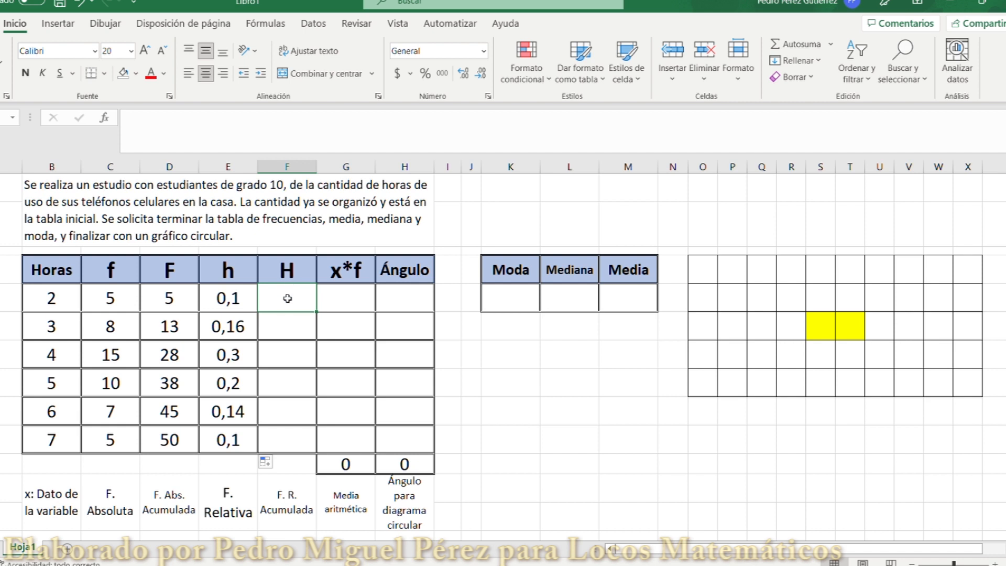
{"action": "left_click_drag", "start_coordinate": [182, 300], "coordinate": [185, 437]}
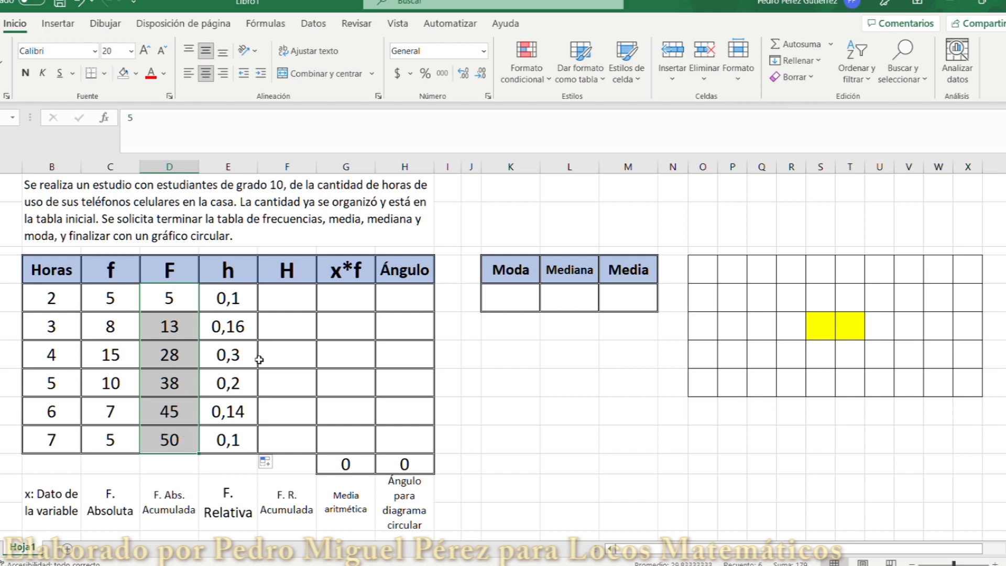
{"action": "left_click", "coordinate": [286, 298]}
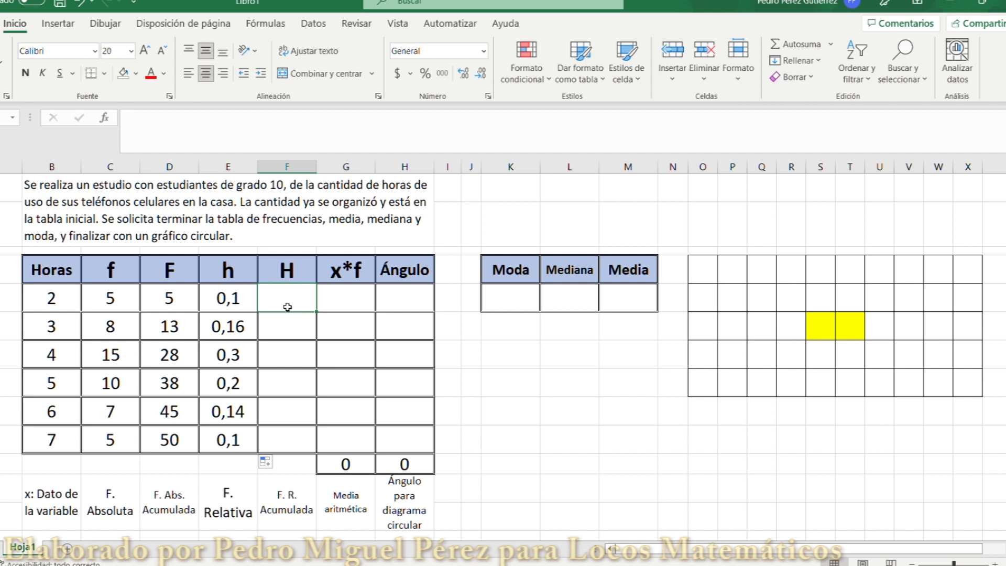
{"action": "type", "text": "0,1"}
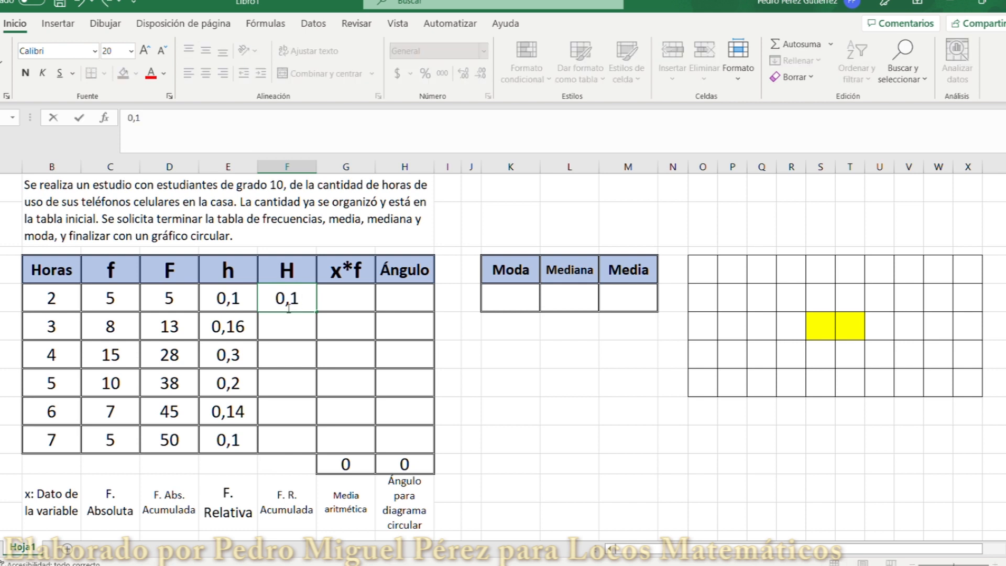
{"action": "key", "text": "Return"}
Add the 3-hour relative frequency to the previous cumulative value and enter 0,26 in the H column (F6).
{"action": "left_click_drag", "start_coordinate": [238, 301], "coordinate": [287, 311]}
{"action": "left_click", "coordinate": [286, 325]}
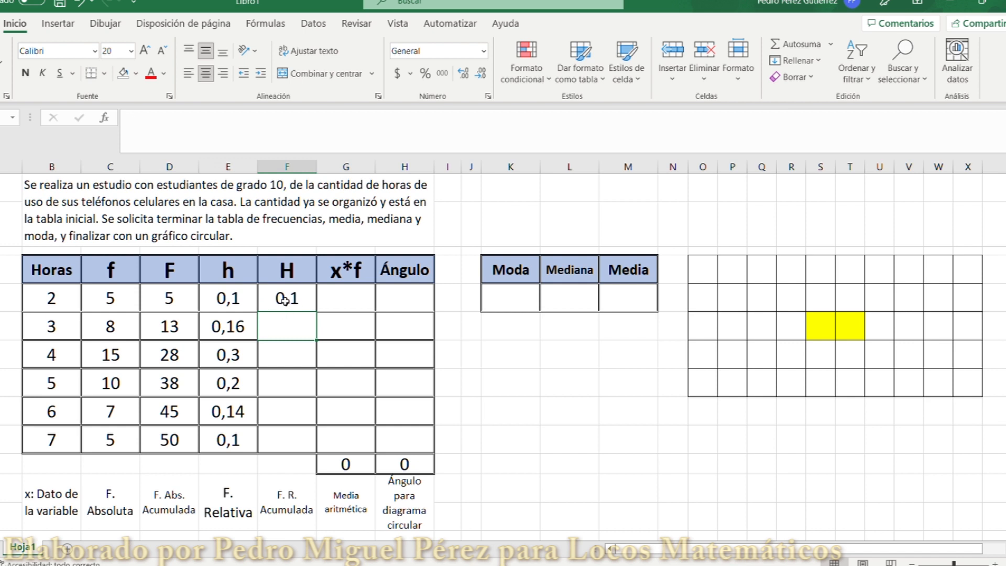
{"action": "left_click", "coordinate": [243, 325]}
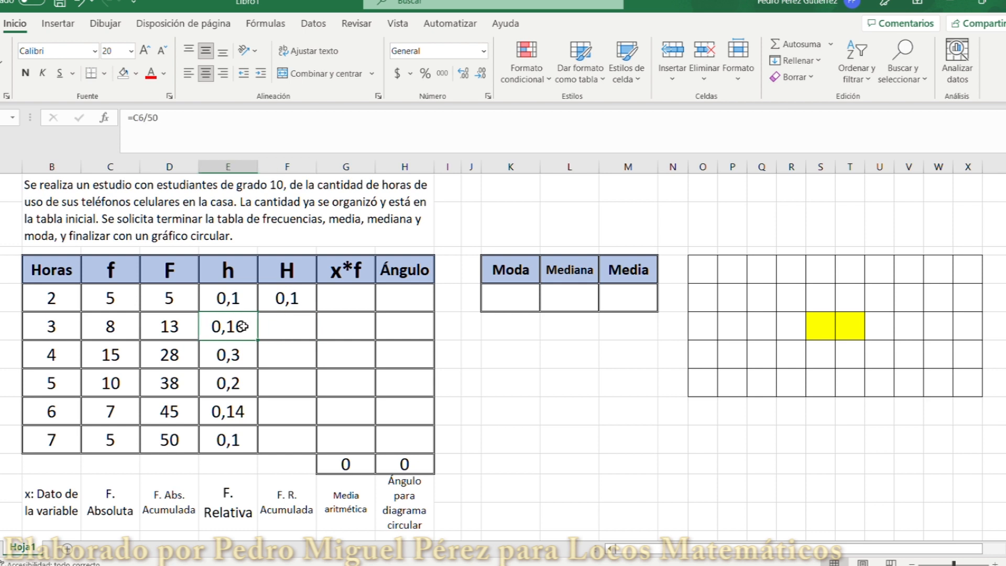
{"action": "left_click", "coordinate": [277, 328]}
{"action": "type", "text": "0,26"}
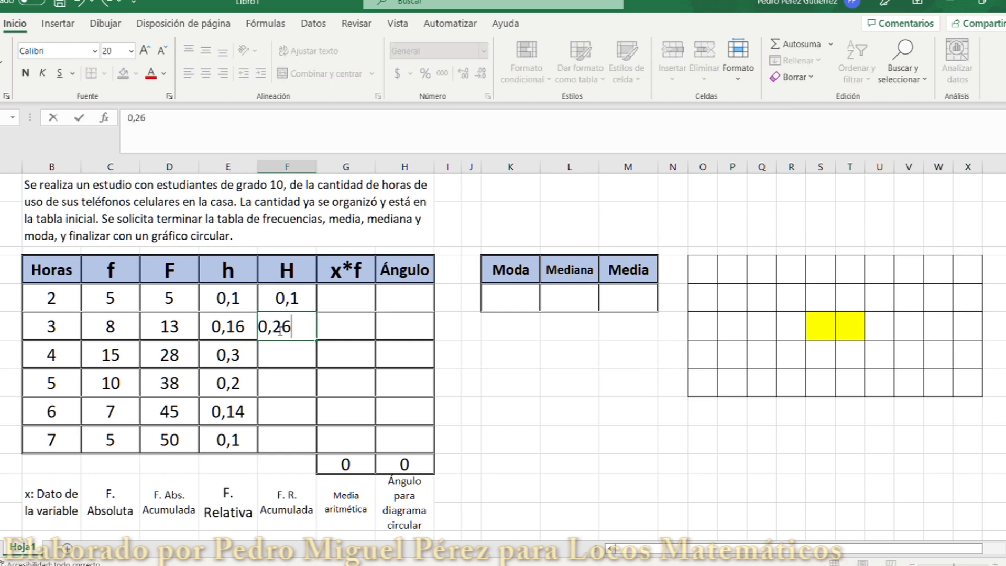
{"action": "key", "text": "Return"}
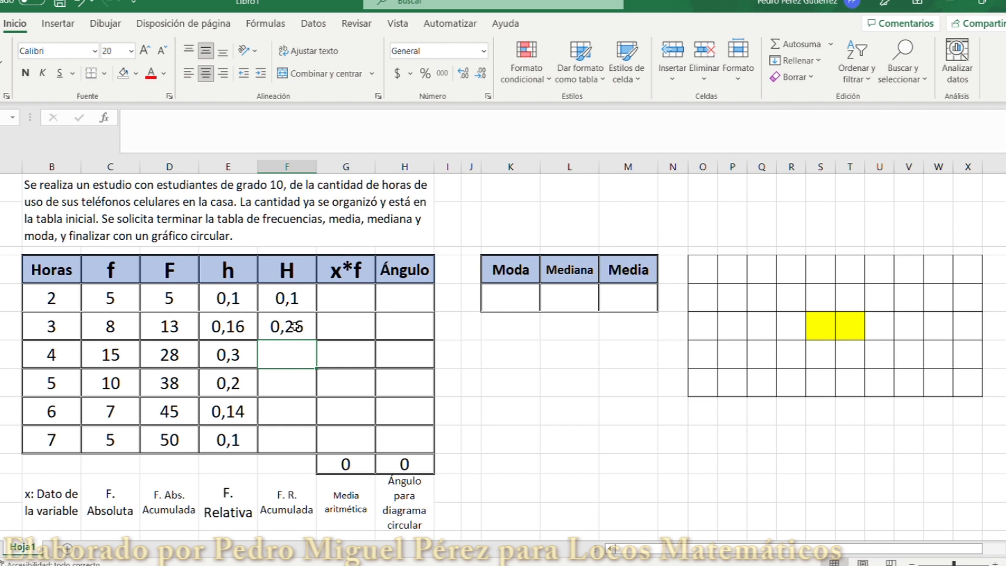
Enter the next two cumulative relative frequencies in the H column: 0,56 for 4 hours and 0,76 for 5 hours.
{"action": "left_click", "coordinate": [241, 348]}
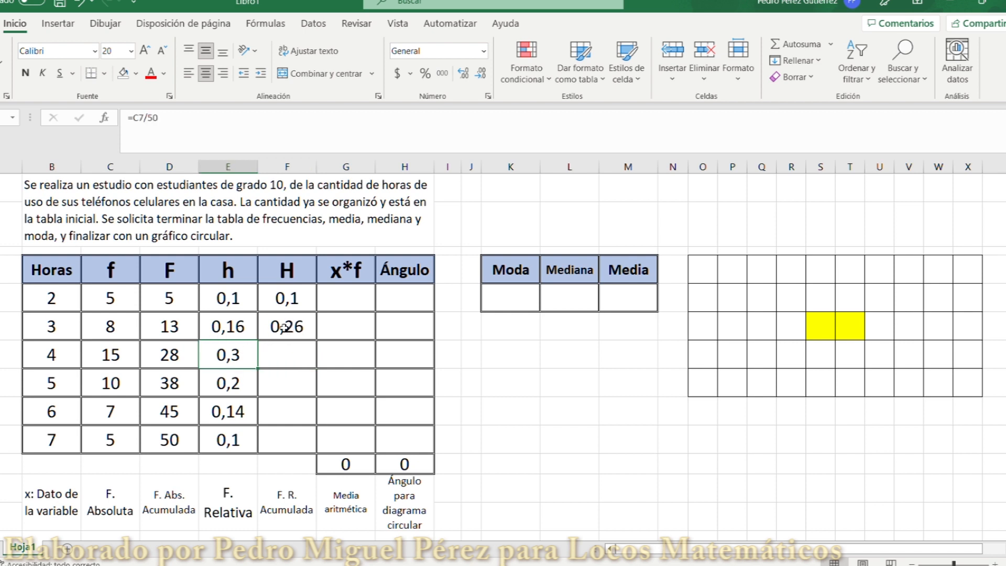
{"action": "left_click", "coordinate": [264, 349]}
{"action": "type", "text": "0,56"}
{"action": "key", "text": "Return"}
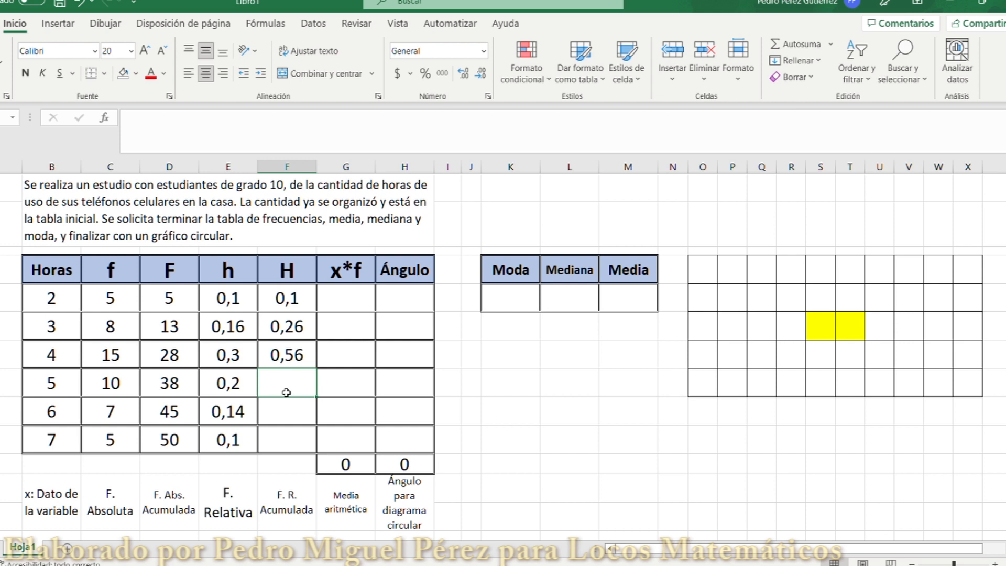
{"action": "type", "text": "0,76"}
{"action": "key", "text": "Return"}
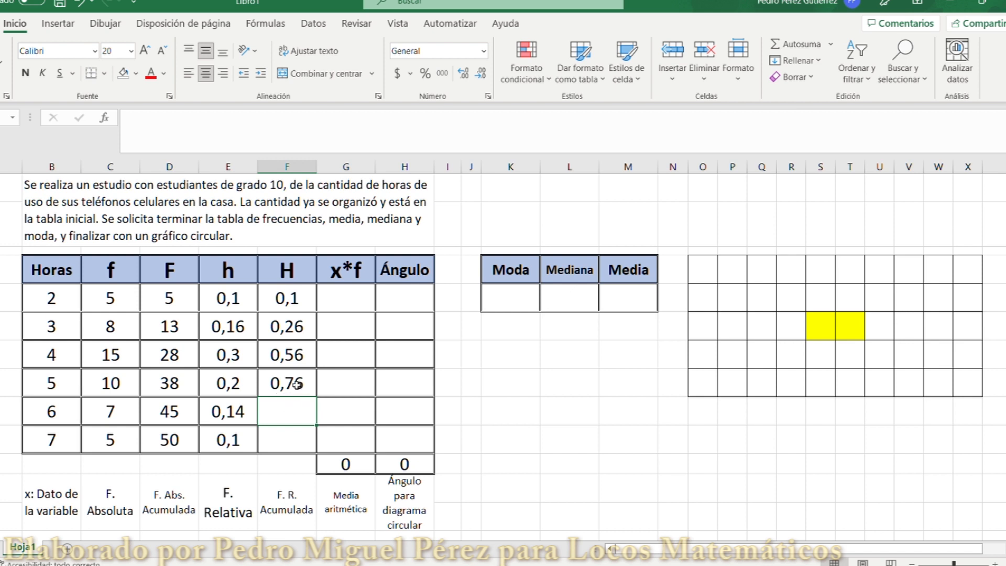
Enter the last two cumulative relative frequencies in the H column: 0,9 for 6 hours and 1 for 7 hours.
{"action": "left_click", "coordinate": [238, 421]}
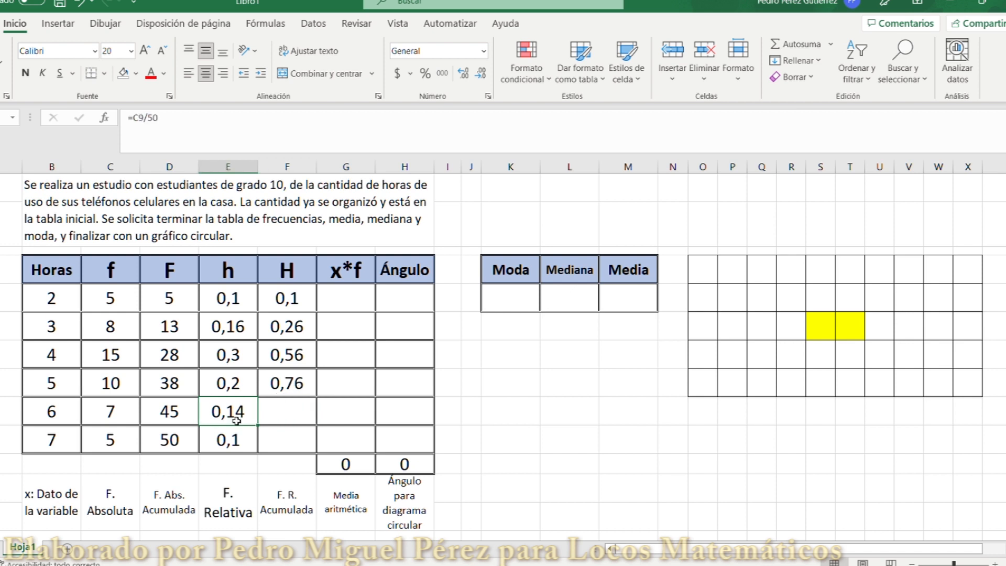
{"action": "left_click", "coordinate": [281, 414]}
{"action": "type", "text": "0,9"}
{"action": "key", "text": "Return"}
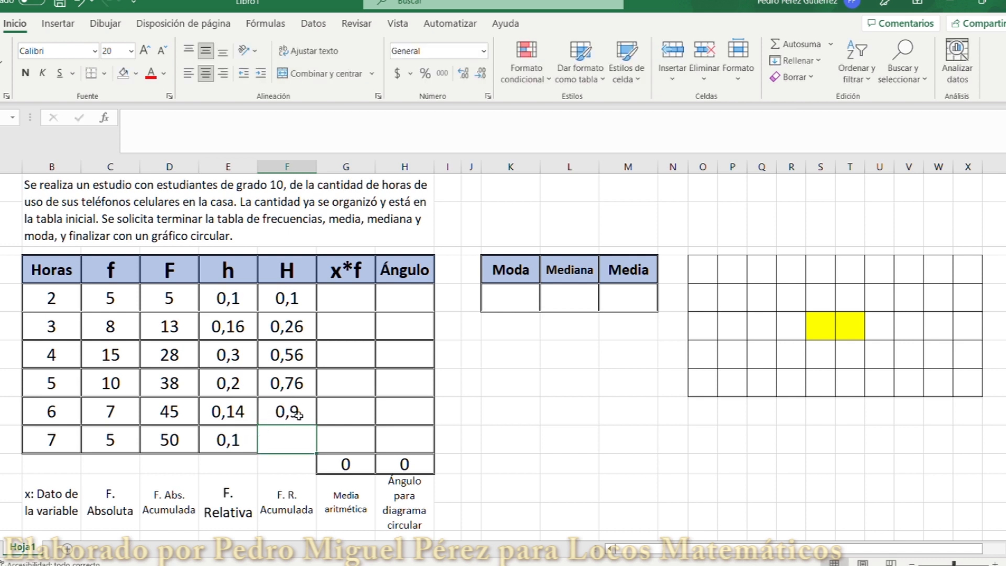
{"action": "type", "text": "1"}
{"action": "key", "text": "Return"}
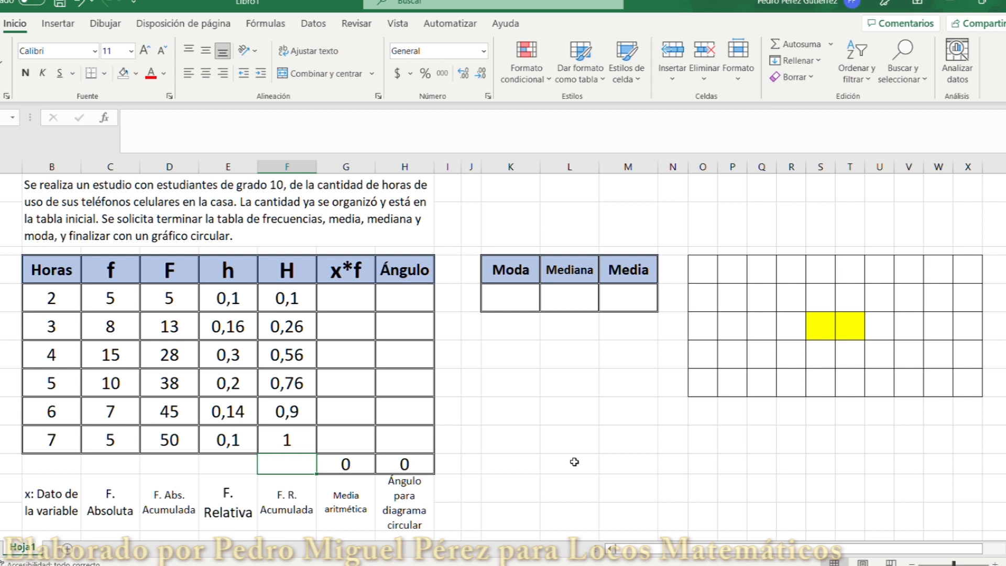
Identify the hours value with the highest absolute frequency and enter 4 as the Moda (K5).
{"action": "left_click", "coordinate": [511, 300]}
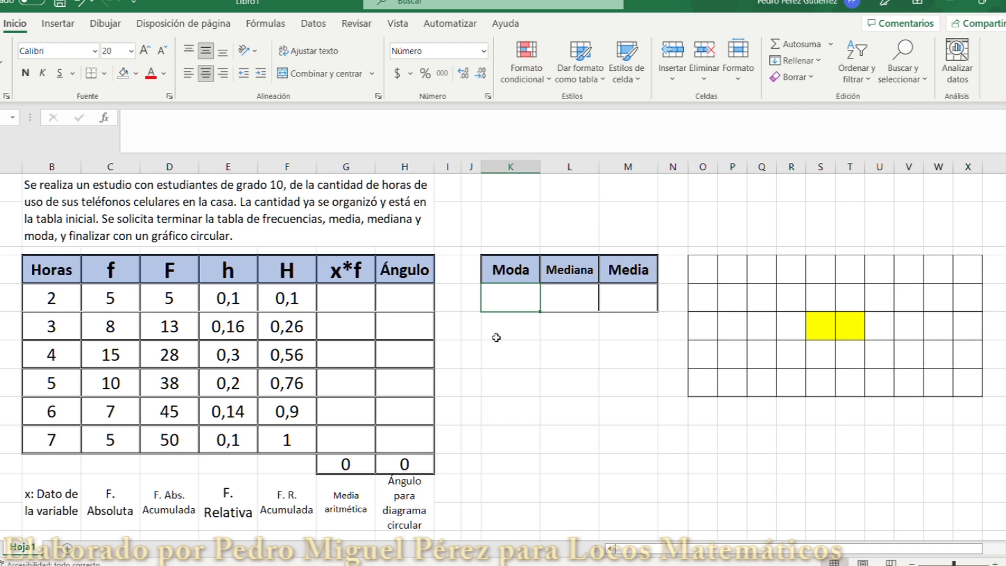
{"action": "left_click", "coordinate": [51, 298]}
{"action": "left_click_drag", "start_coordinate": [52, 298], "coordinate": [51, 440]}
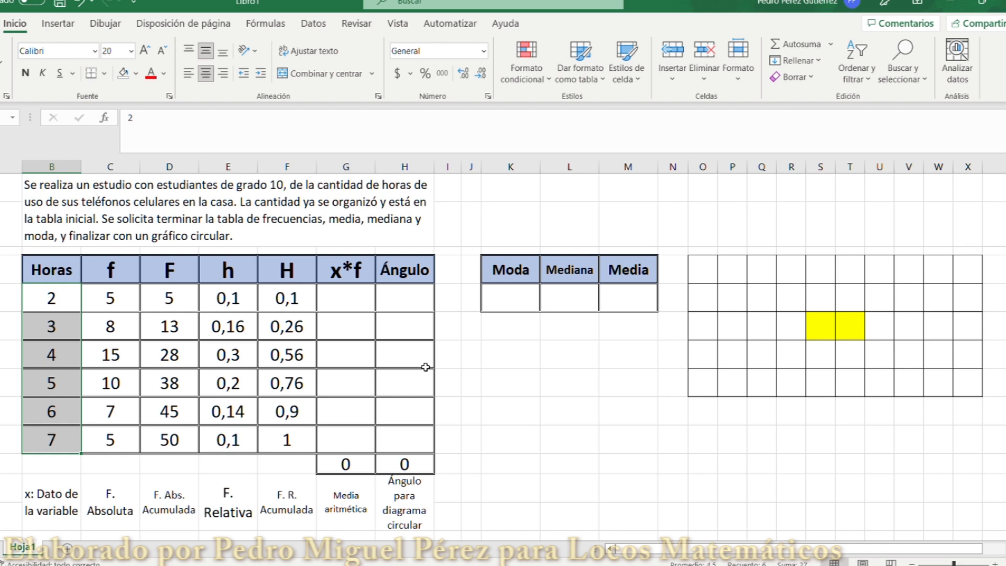
{"action": "left_click_drag", "start_coordinate": [52, 354], "coordinate": [116, 355]}
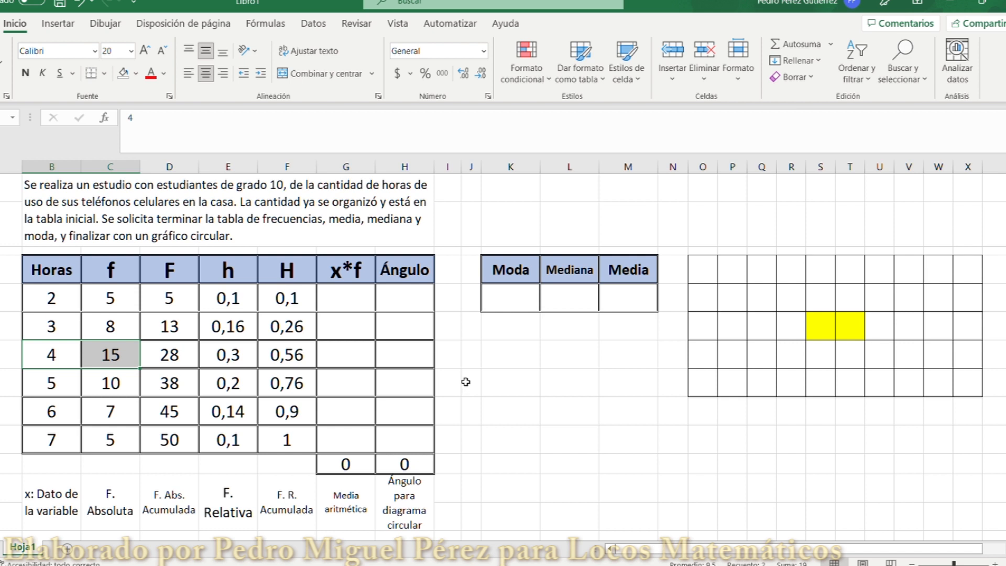
{"action": "left_click", "coordinate": [500, 305]}
{"action": "type", "text": "4"}
{"action": "key", "text": "Return"}
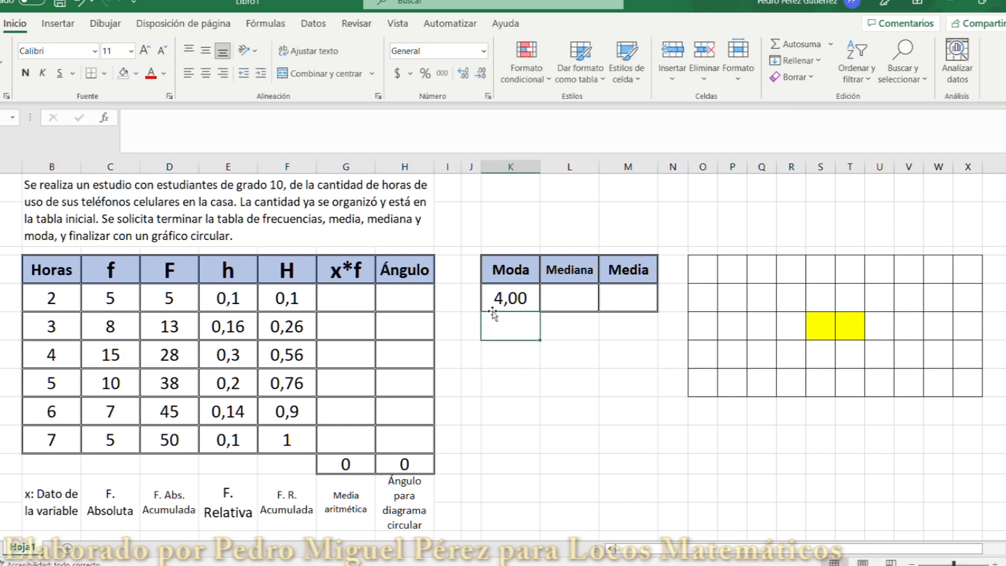
Reduce the Moda value to zero decimal places.
{"action": "left_click", "coordinate": [493, 310]}
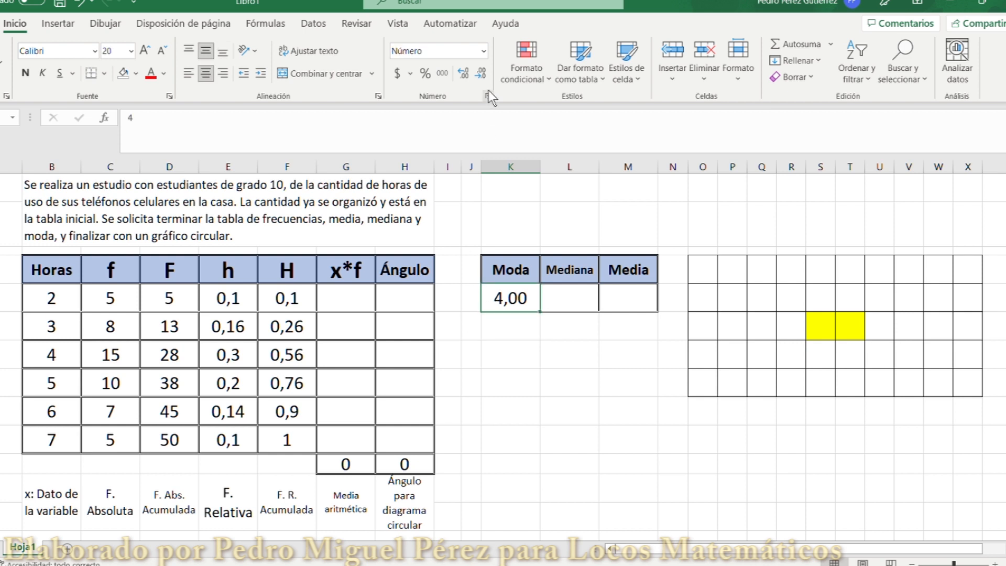
{"action": "left_click", "coordinate": [479, 73]}
{"action": "left_click", "coordinate": [479, 73]}
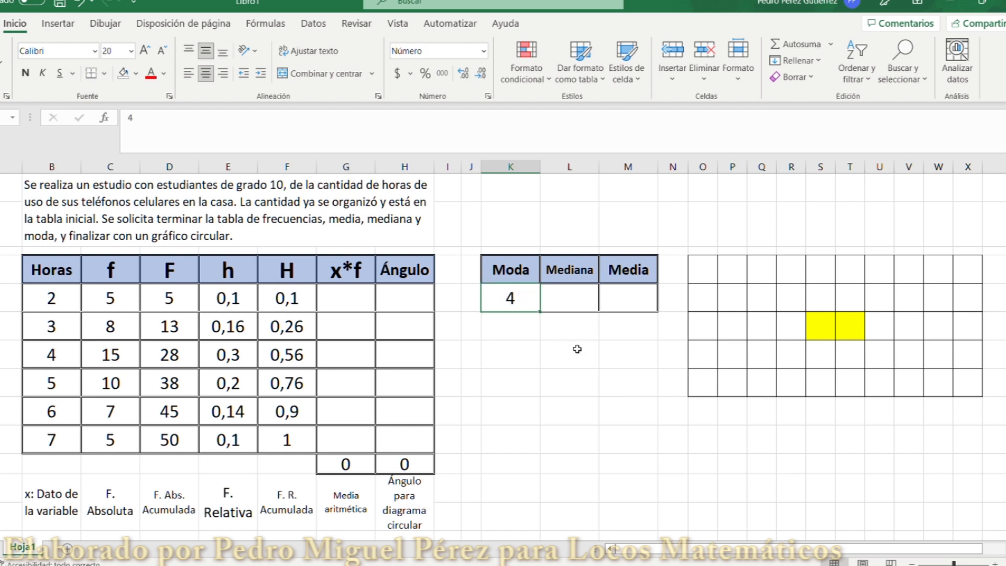
{"action": "left_click", "coordinate": [577, 302]}
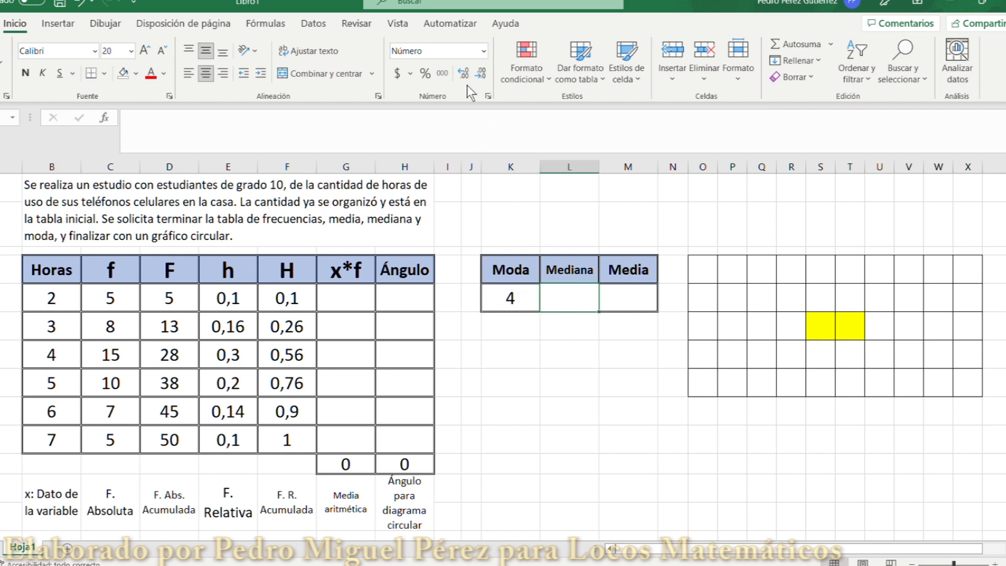
{"action": "left_click", "coordinate": [583, 350]}
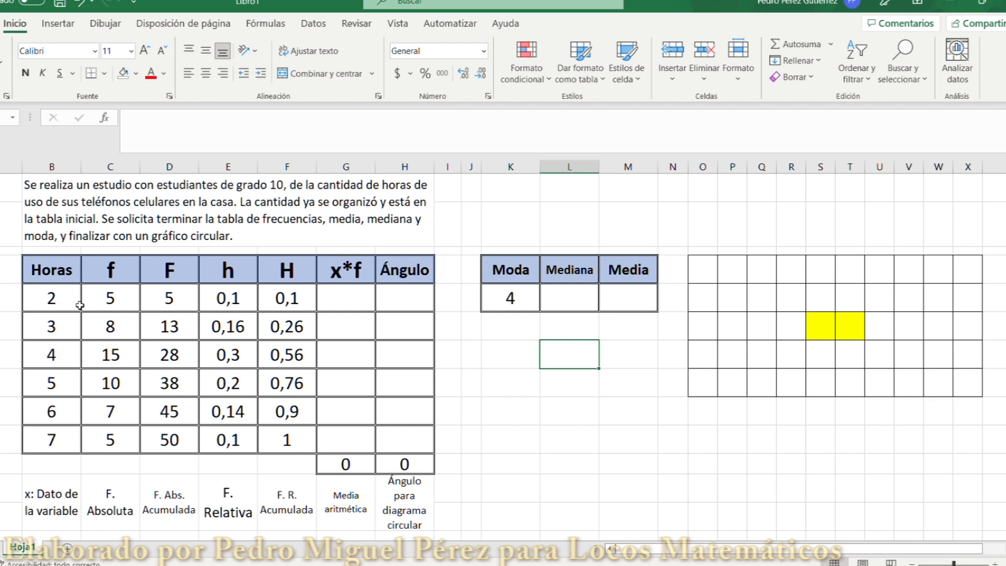
List the 2-hour data in the blank grid by entering 2 five times in its first row (O4:S4).
{"action": "left_click_drag", "start_coordinate": [67, 296], "coordinate": [109, 311]}
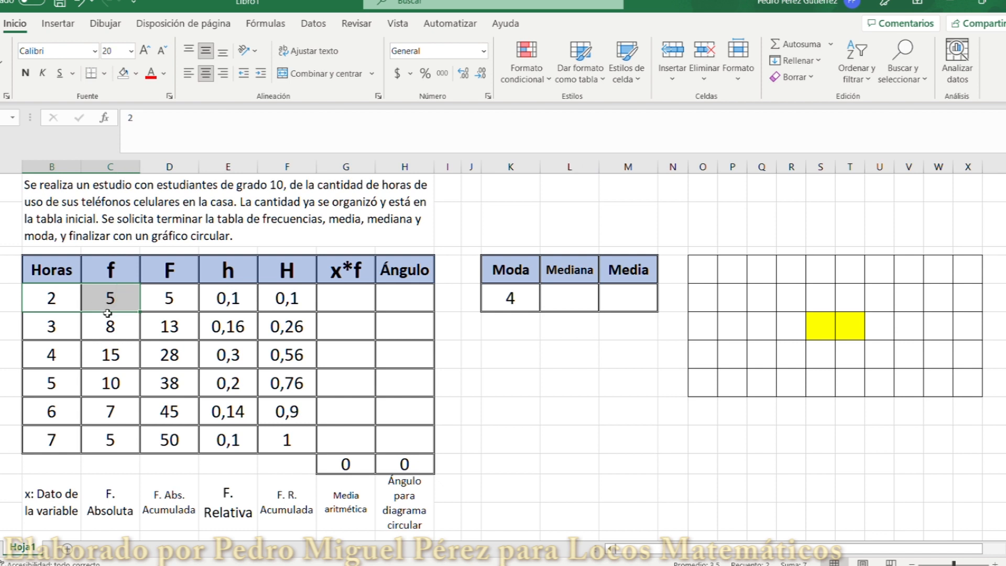
{"action": "left_click", "coordinate": [703, 267]}
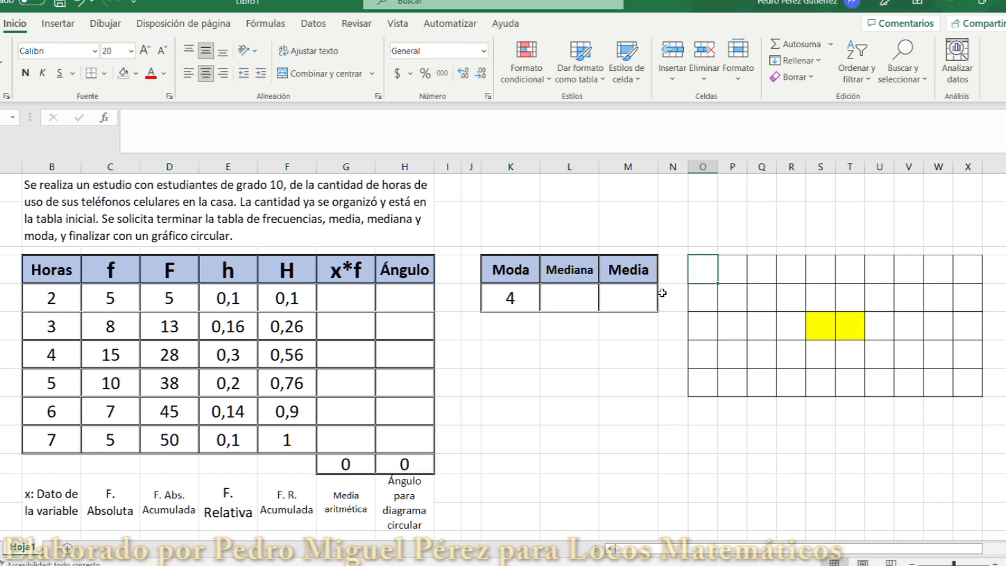
{"action": "type", "text": "2"}
{"action": "key", "text": "Tab"}
{"action": "type", "text": "2"}
{"action": "key", "text": "Tab"}
{"action": "type", "text": "2"}
{"action": "key", "text": "Tab"}
{"action": "type", "text": "2"}
{"action": "key", "text": "Tab"}
{"action": "type", "text": "2"}
{"action": "key", "text": "Tab"}
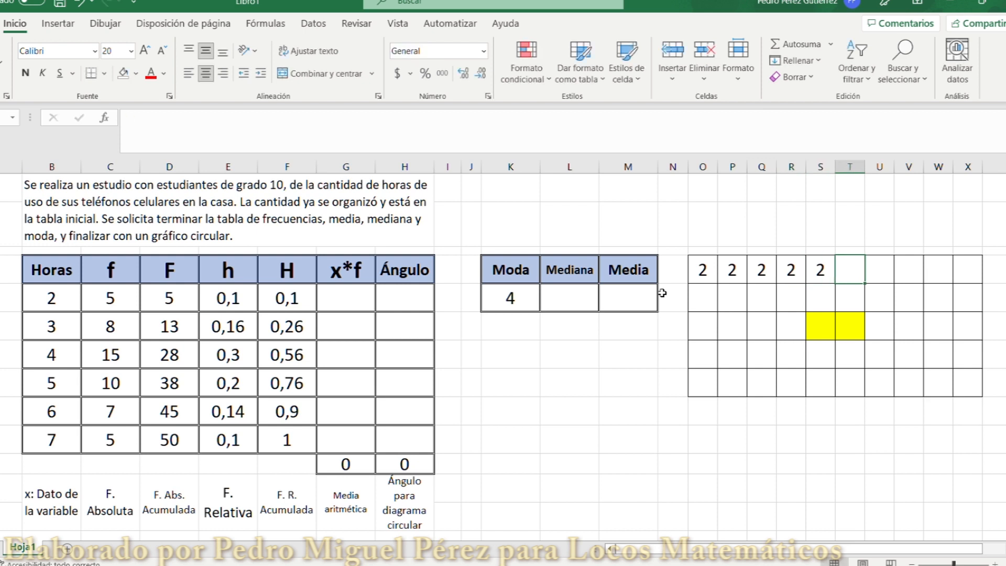
List the 3-hour data in the grid by entering 3 eight times, filling T4:X4 and continuing in O5:Q5.
{"action": "left_click_drag", "start_coordinate": [55, 322], "coordinate": [105, 326]}
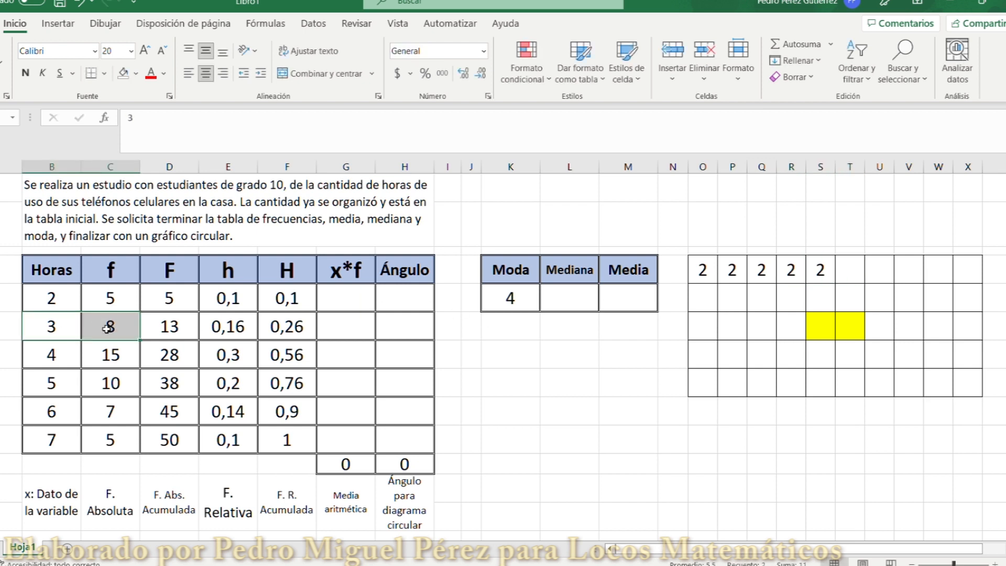
{"action": "left_click", "coordinate": [846, 270]}
{"action": "type", "text": "3"}
{"action": "key", "text": "Tab"}
{"action": "type", "text": "3"}
{"action": "key", "text": "Tab"}
{"action": "type", "text": "3"}
{"action": "key", "text": "Tab"}
{"action": "type", "text": "3"}
{"action": "key", "text": "Tab"}
{"action": "type", "text": "3"}
{"action": "key", "text": "Down"}
{"action": "key", "text": "Left"}
{"action": "key", "text": "Left"}
{"action": "key", "text": "Left"}
{"action": "key", "text": "Left"}
{"action": "key", "text": "Left"}
{"action": "key", "text": "Left"}
{"action": "key", "text": "Left"}
{"action": "key", "text": "Left"}
{"action": "key", "text": "Left"}
{"action": "type", "text": "3"}
{"action": "key", "text": "Tab"}
{"action": "type", "text": "3"}
{"action": "key", "text": "Tab"}
{"action": "type", "text": "3"}
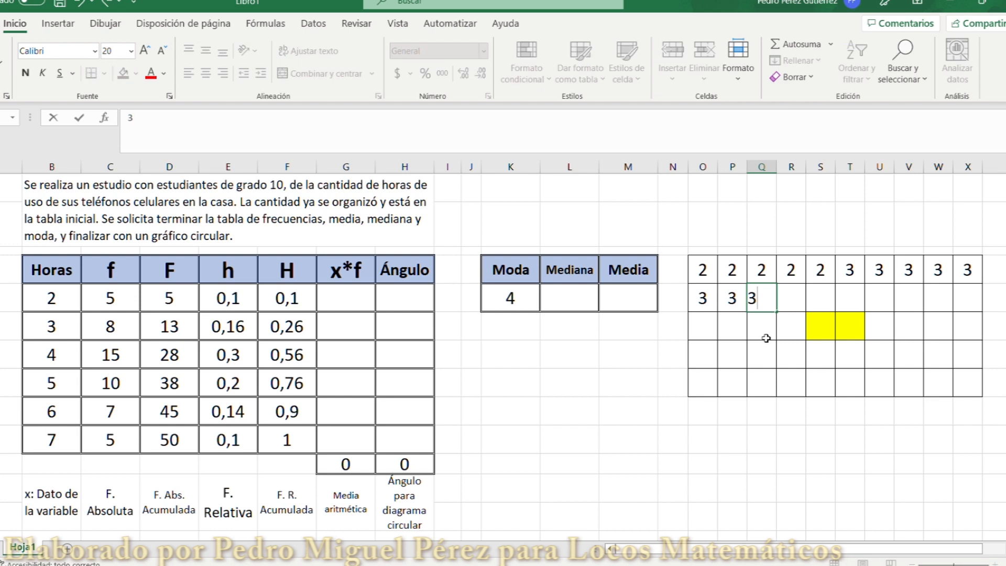
{"action": "key", "text": "Tab"}
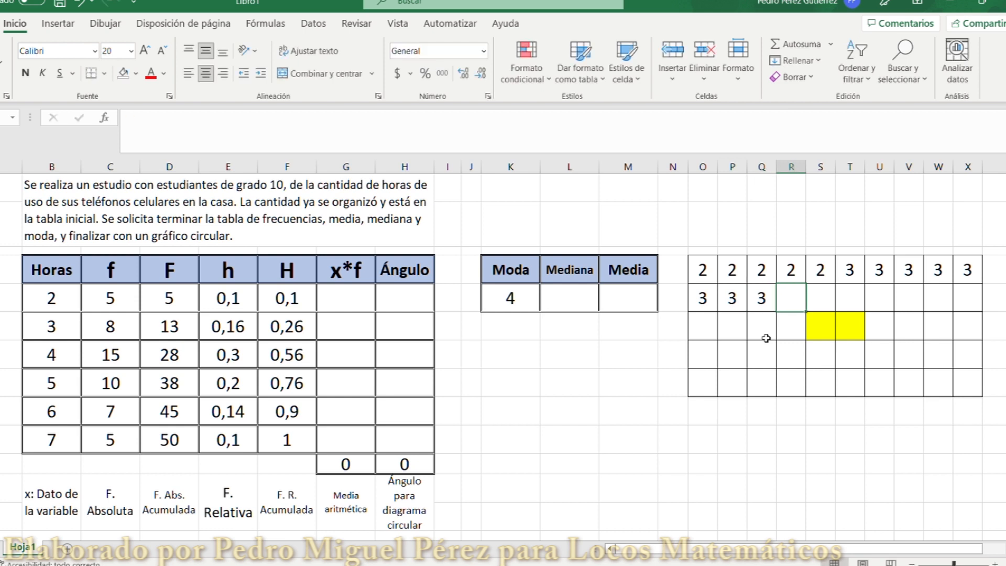
List the 4-hour data in the grid by entering 4 fifteen times, filling R5:X5 and continuing in O6:V6.
{"action": "type", "text": "4\t4\t4\t4\t4\t4\t4"}
{"action": "key", "text": "Down"}
{"action": "key", "text": "Left"}
{"action": "key", "text": "Left"}
{"action": "key", "text": "Left"}
{"action": "key", "text": "Left"}
{"action": "key", "text": "Left"}
{"action": "key", "text": "Left"}
{"action": "key", "text": "Left"}
{"action": "key", "text": "Left"}
{"action": "key", "text": "Left"}
{"action": "type", "text": "4\t4\t4\t4\t4\t4\t4\t4\t"}
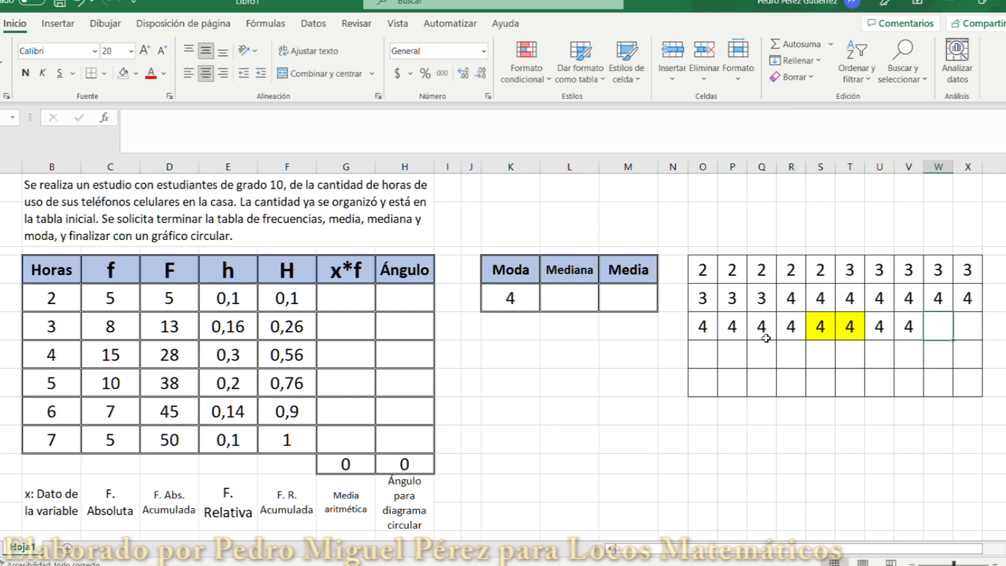
Complete the data grid from W6 through X8 by entering 5 ten times, 6 seven times and 7 five times.
{"action": "type", "text": "5\t5"}
{"action": "key", "text": "Return"}
{"action": "type", "text": "5\t5\t5\t5\t5\t5\t5\t5\t6\t6"}
{"action": "key", "text": "Return"}
{"action": "type", "text": "6\t6\t6\t6\t6\t7\t7\t7\t7\t7"}
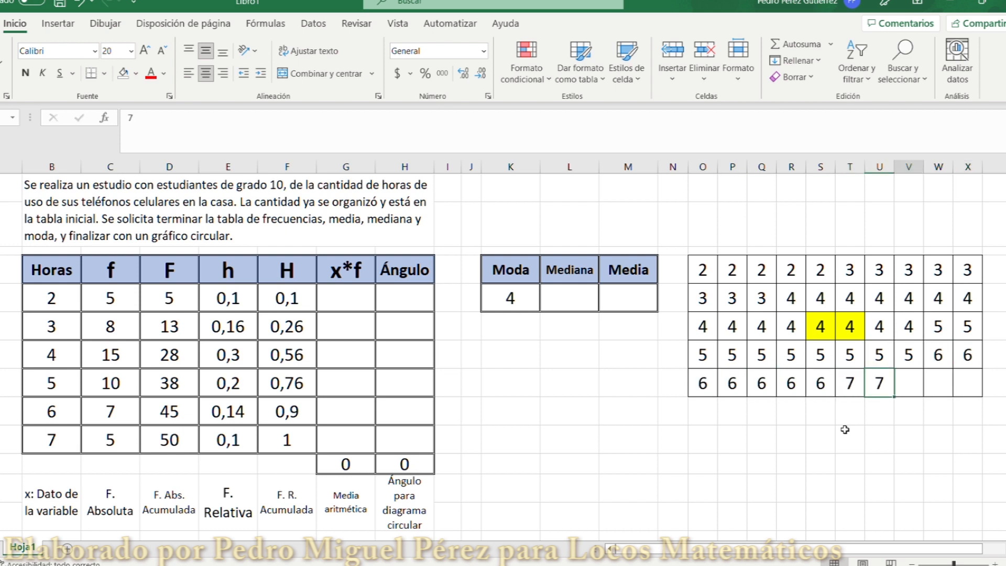
{"action": "key", "text": "Down"}
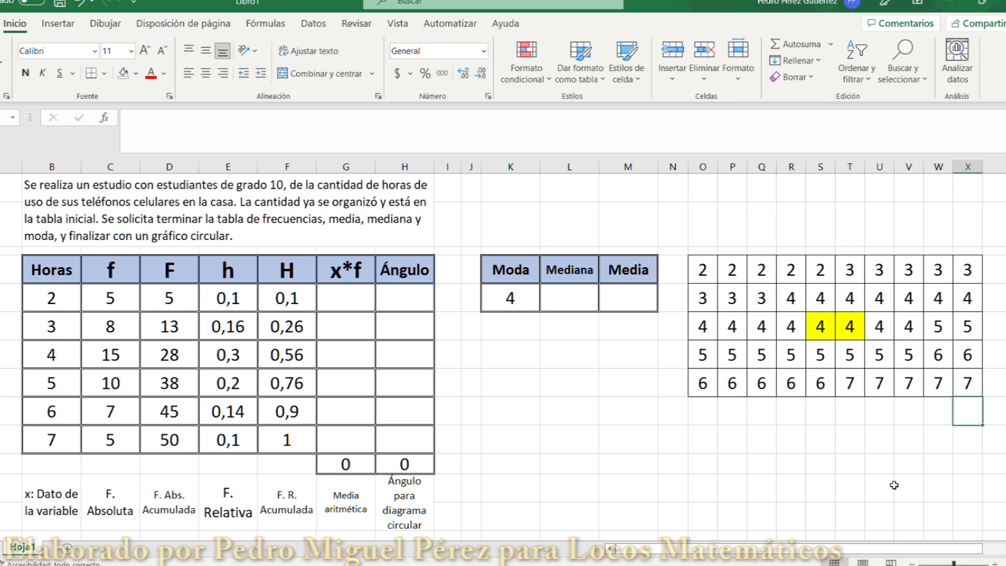
{"action": "left_click", "coordinate": [790, 445]}
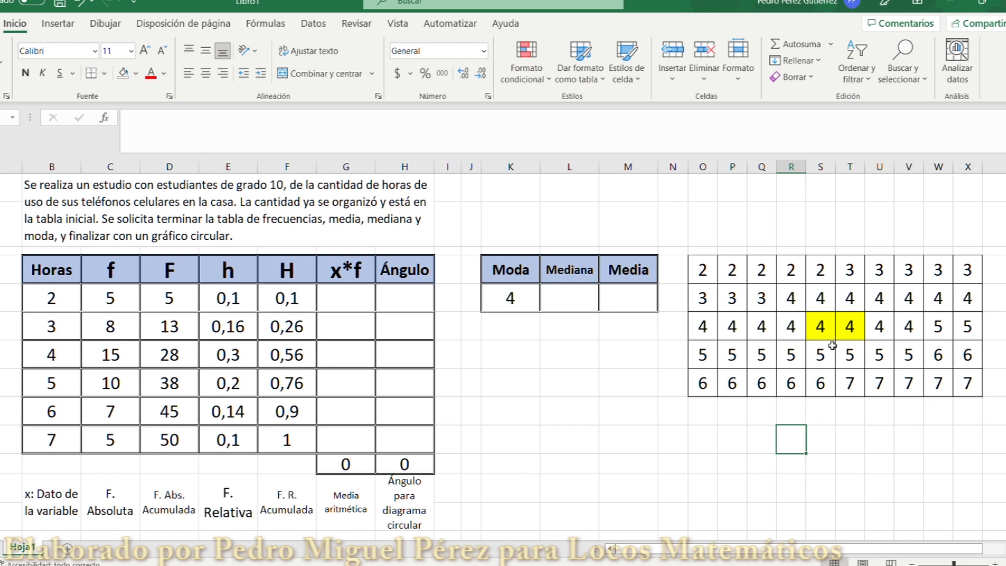
Select the two highlighted central data in S6:T6 and enter 4 as the Mediana in L5.
{"action": "left_click_drag", "start_coordinate": [821, 326], "coordinate": [850, 326]}
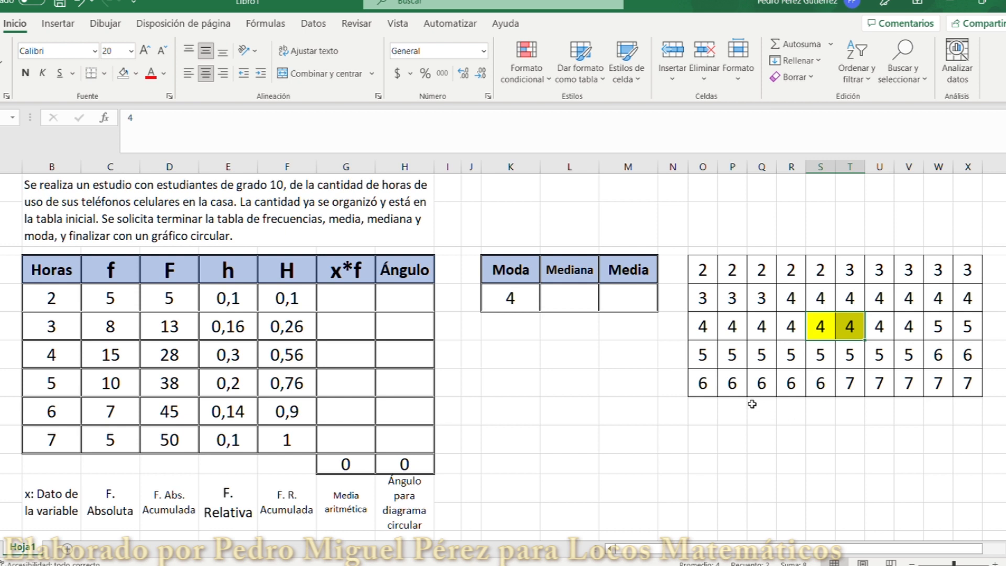
{"action": "left_click", "coordinate": [577, 307]}
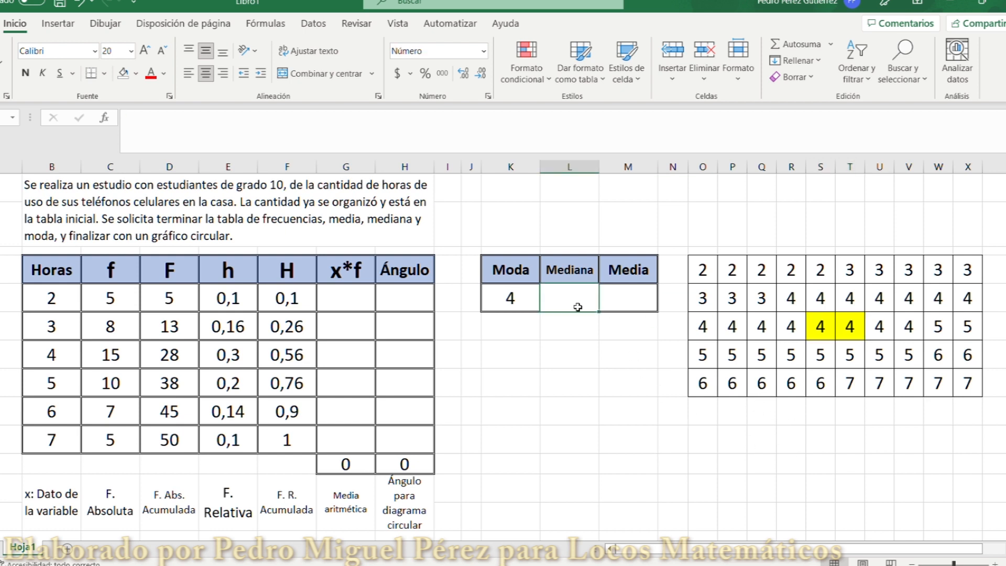
{"action": "type", "text": "4"}
{"action": "key", "text": "Return"}
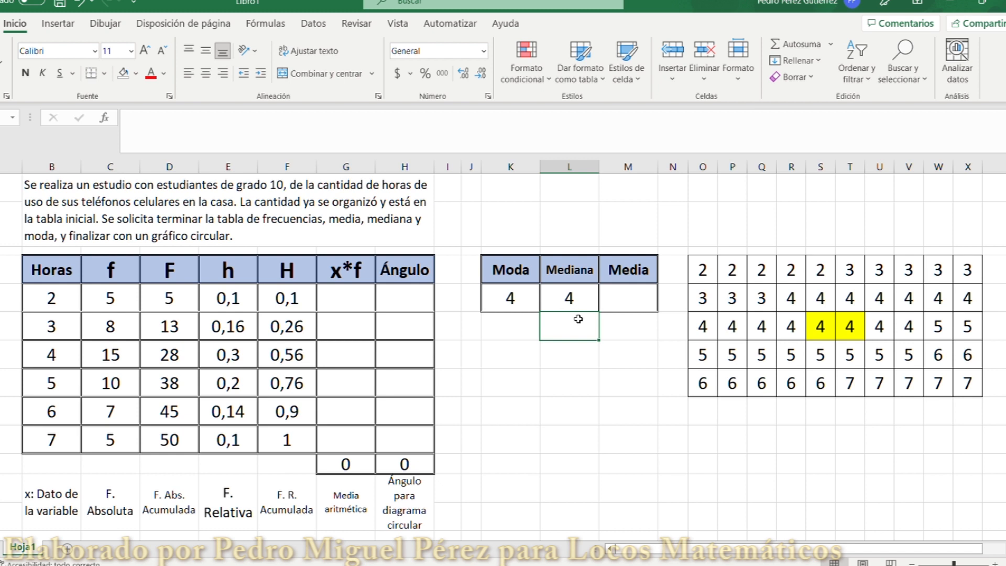
Examine the Media cell, the x*f heading and the Horas and f columns whose values it multiplies.
{"action": "left_click", "coordinate": [606, 309]}
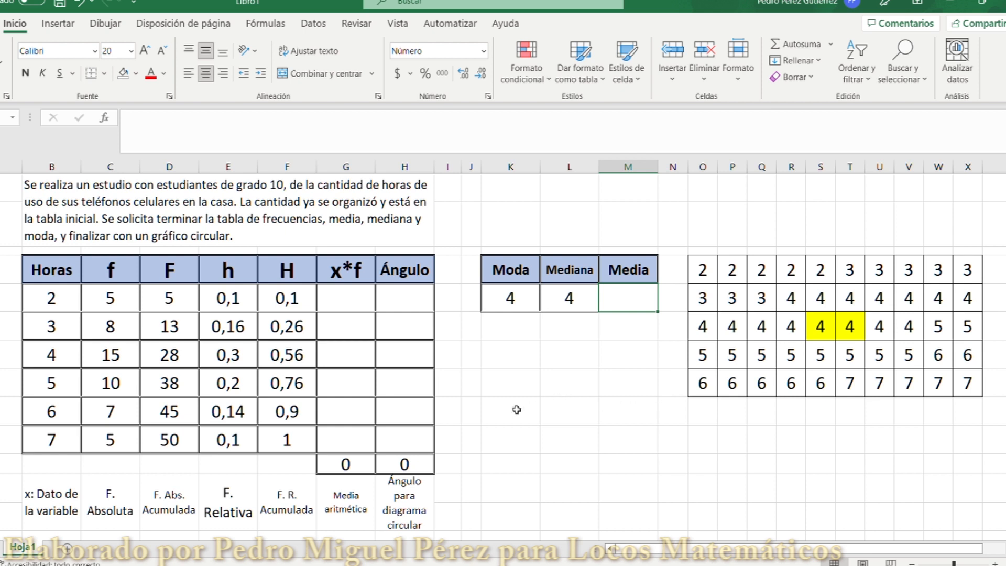
{"action": "left_click", "coordinate": [344, 274]}
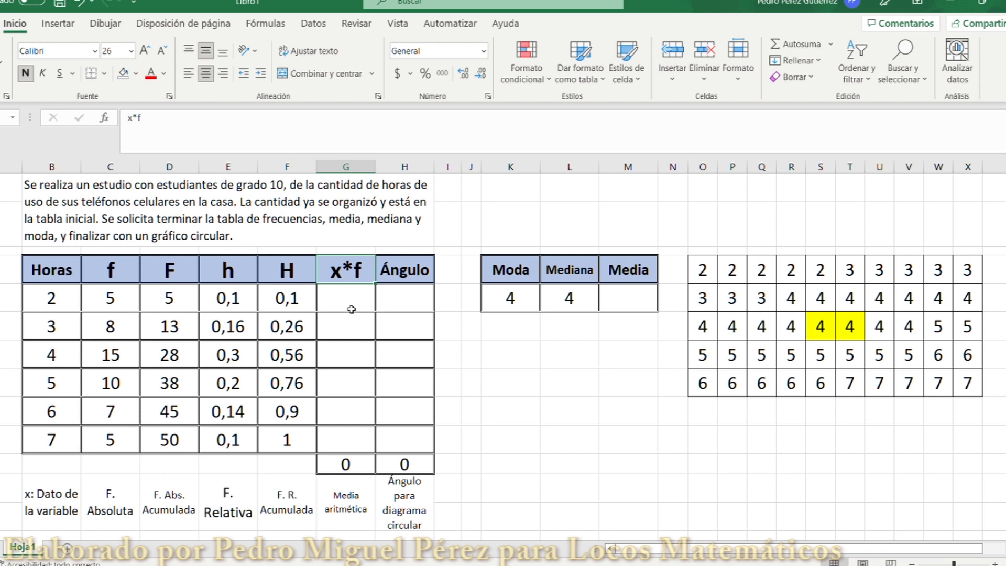
{"action": "left_click", "coordinate": [44, 268]}
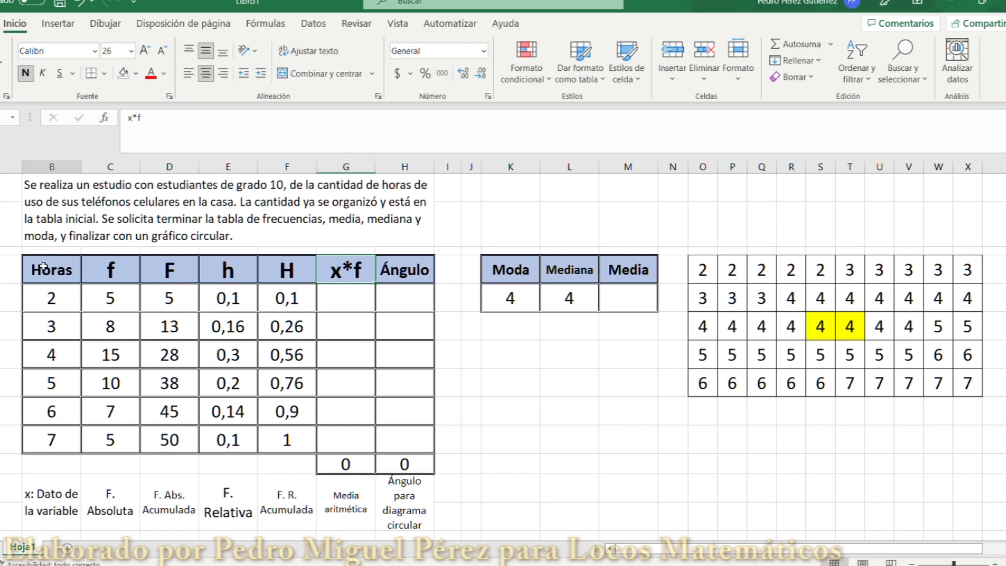
{"action": "left_click_drag", "start_coordinate": [62, 295], "coordinate": [55, 422]}
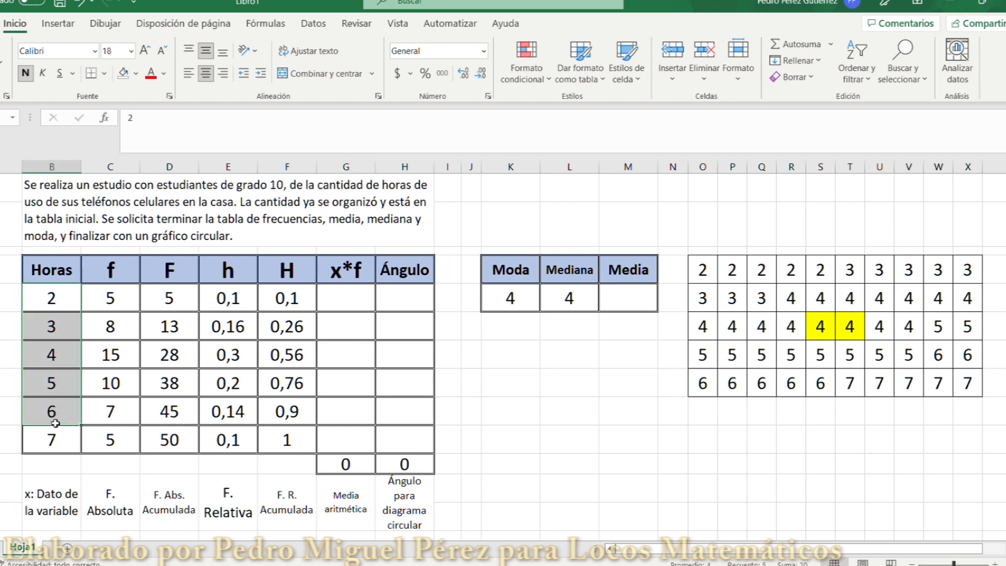
{"action": "left_click", "coordinate": [369, 265]}
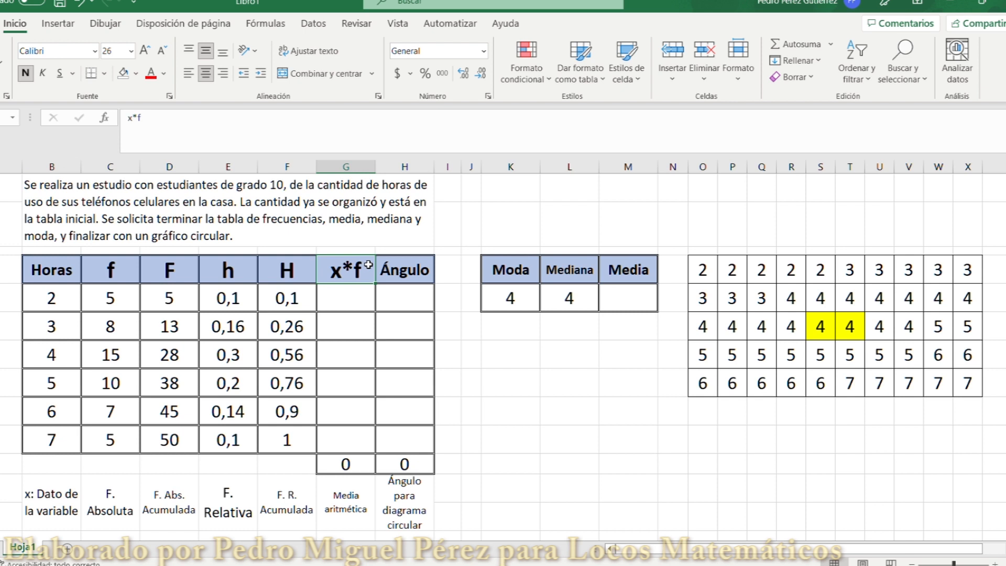
{"action": "left_click", "coordinate": [47, 502]}
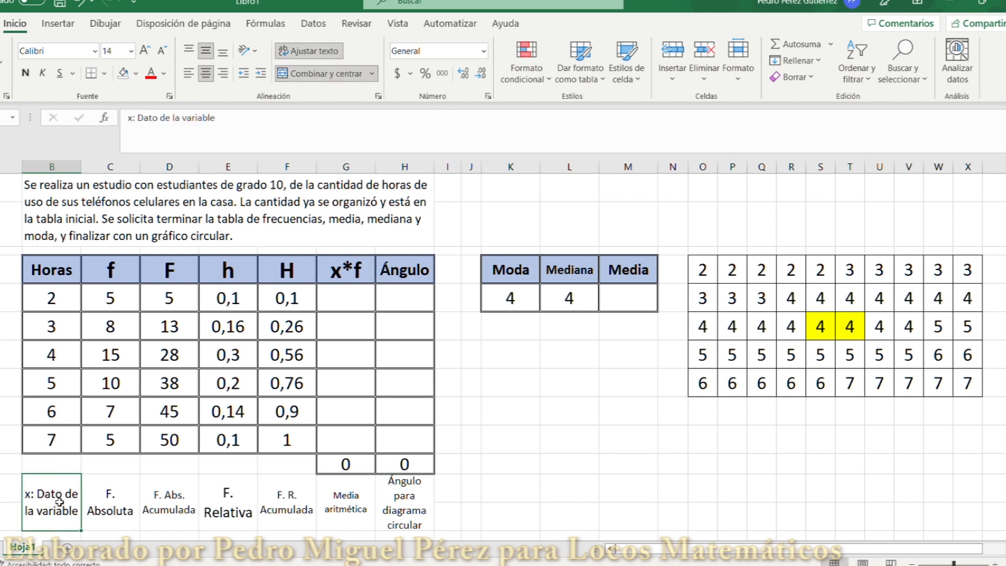
{"action": "left_click", "coordinate": [337, 290]}
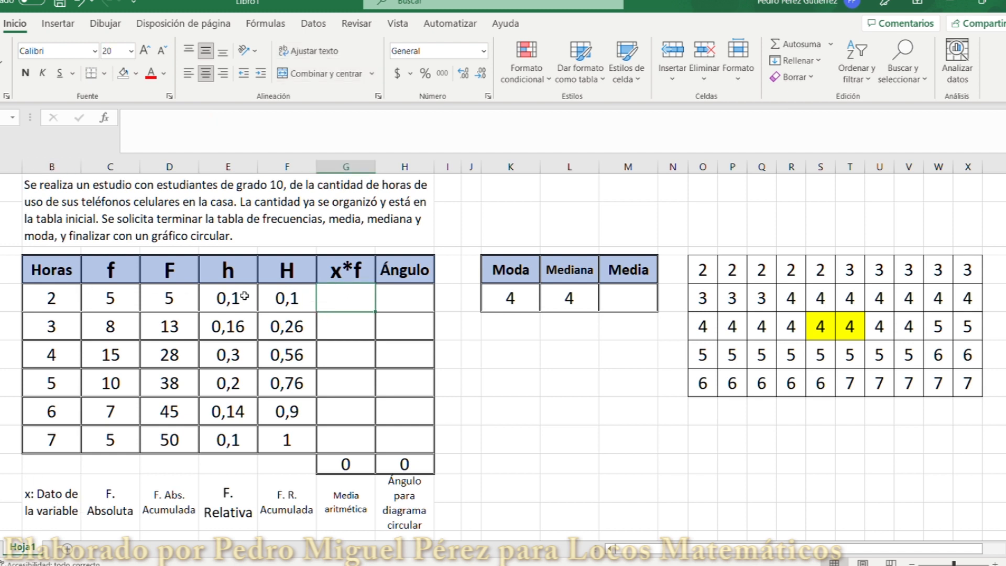
{"action": "left_click", "coordinate": [64, 291]}
{"action": "left_click", "coordinate": [103, 300]}
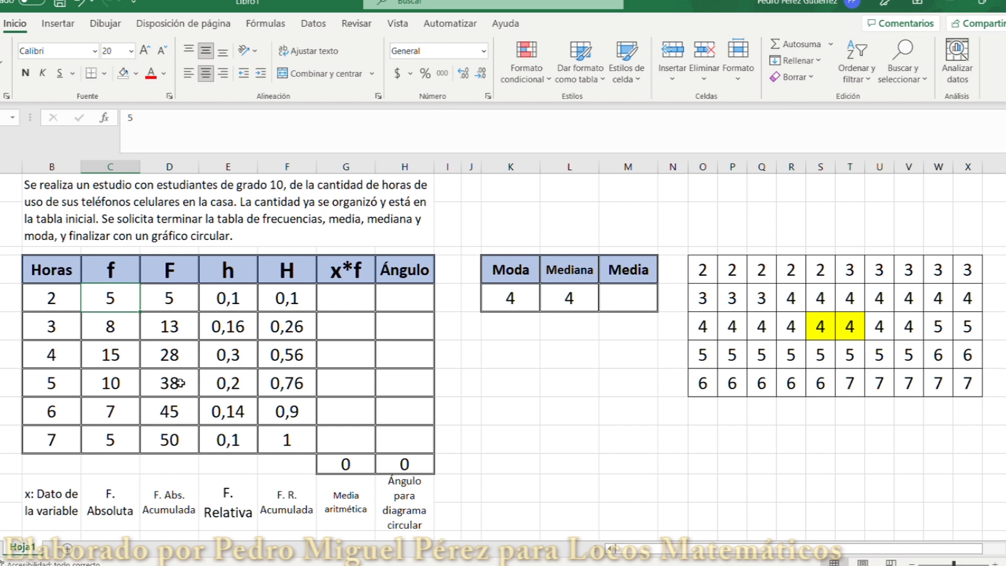
Calculate x*f in G5 with the formula =B5*C5 and copy it down through G10.
{"action": "left_click", "coordinate": [347, 287]}
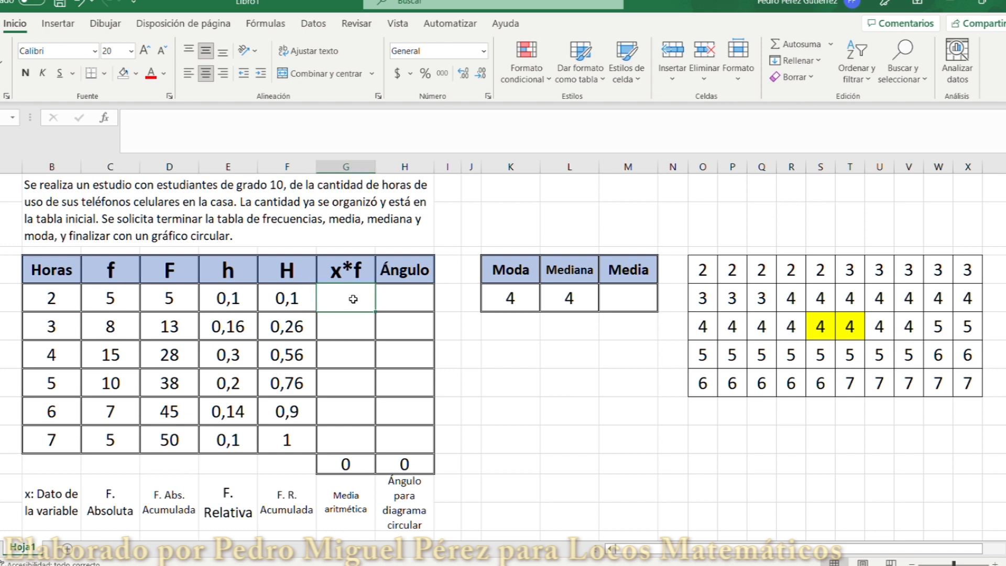
{"action": "type", "text": "="}
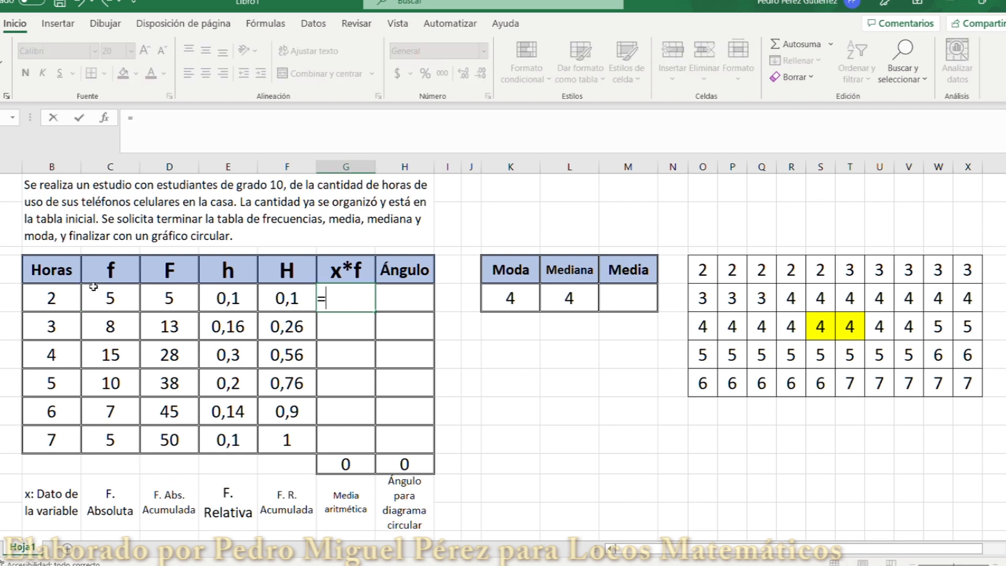
{"action": "left_click", "coordinate": [63, 296]}
{"action": "type", "text": "*"}
{"action": "left_click", "coordinate": [110, 296]}
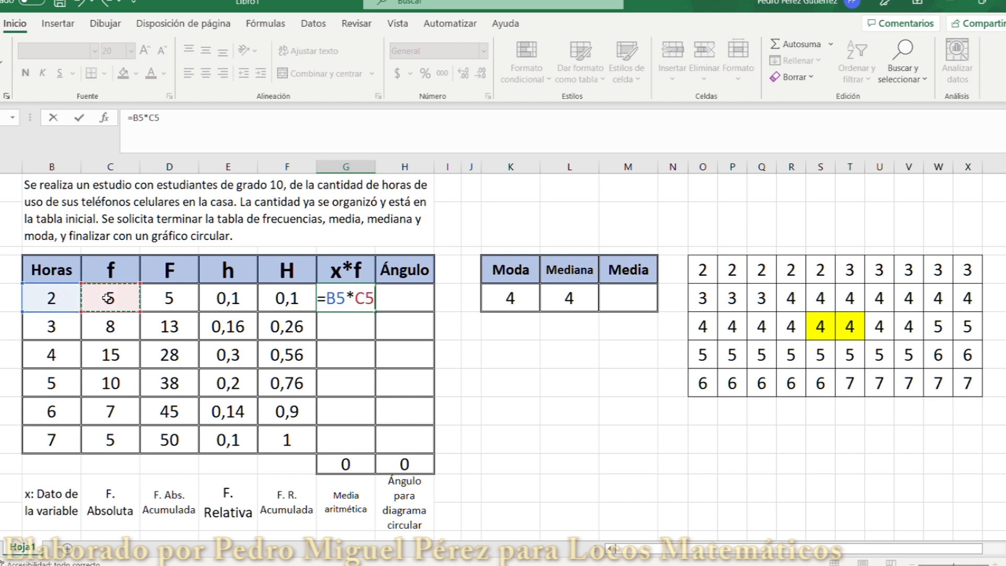
{"action": "key", "text": "Return"}
{"action": "left_click", "coordinate": [346, 300]}
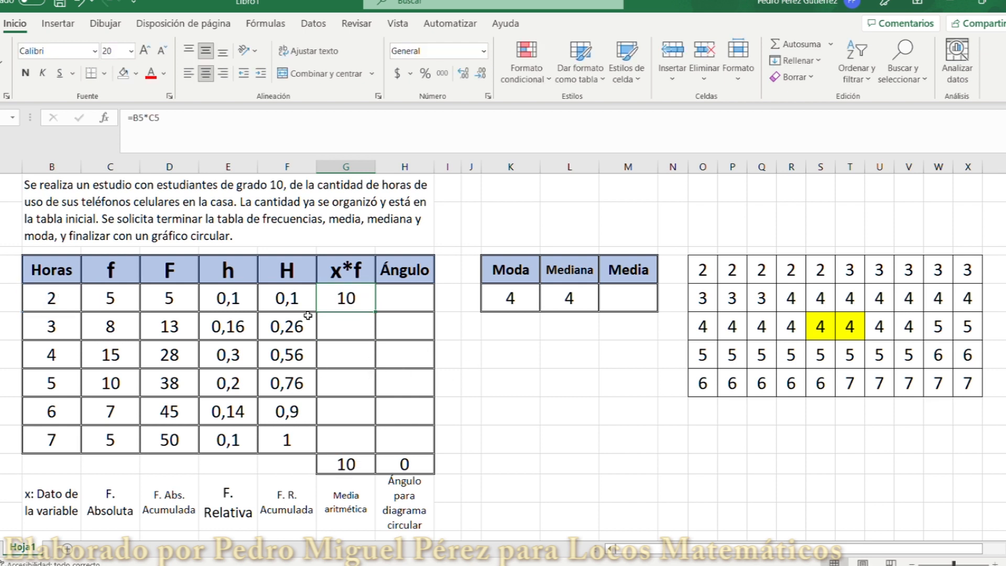
{"action": "left_click_drag", "start_coordinate": [375, 312], "coordinate": [373, 446]}
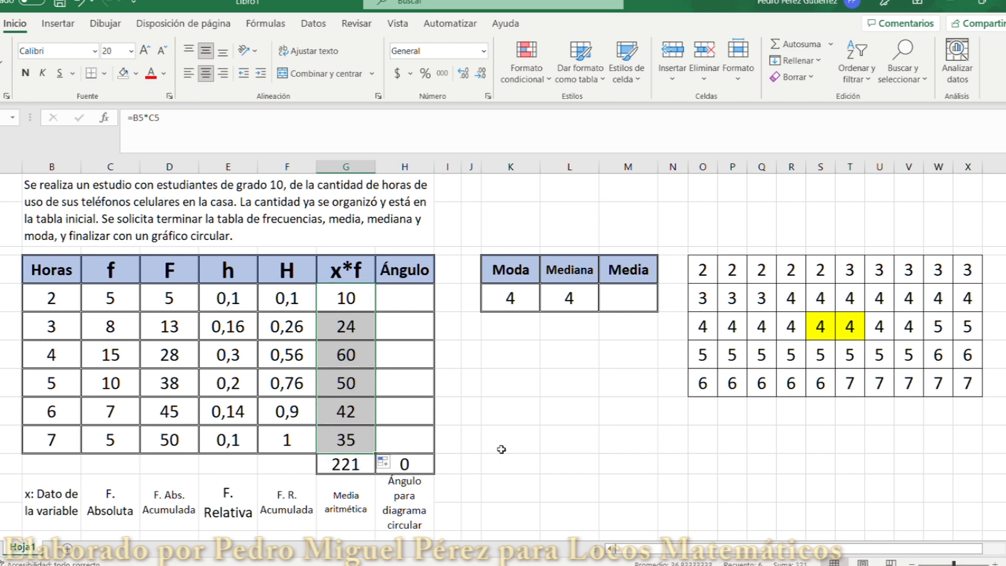
Check the x*f column's sum and the last accumulated frequency, and calculate the Media in M5 with =G11/D10.
{"action": "left_click", "coordinate": [495, 392]}
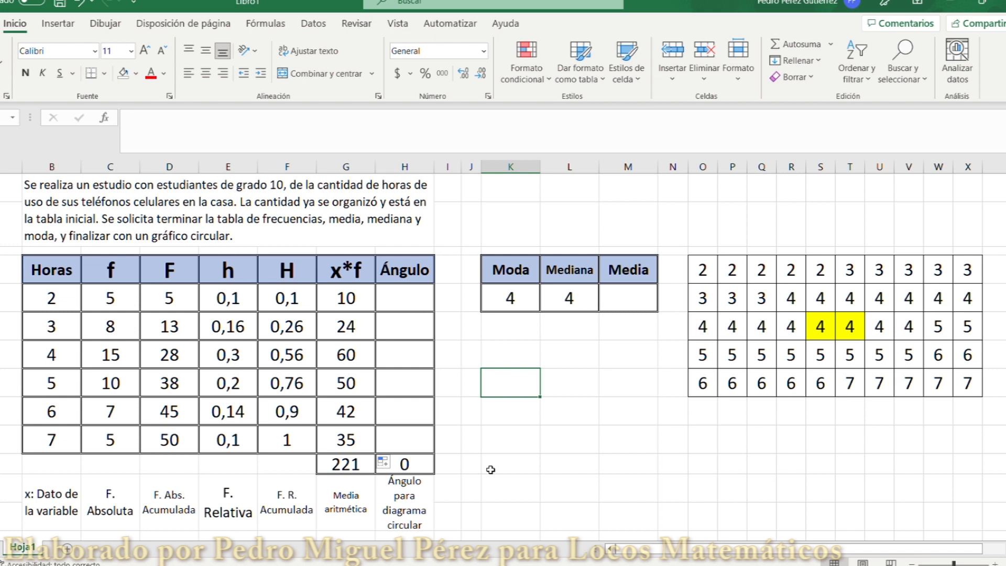
{"action": "left_click", "coordinate": [354, 462]}
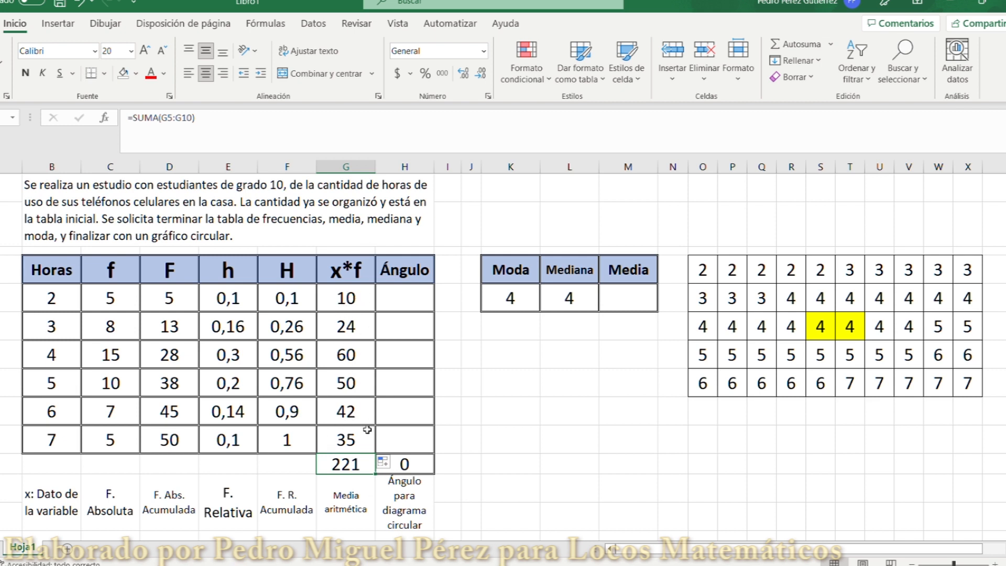
{"action": "left_click", "coordinate": [346, 305]}
{"action": "left_click_drag", "start_coordinate": [347, 304], "coordinate": [350, 427]}
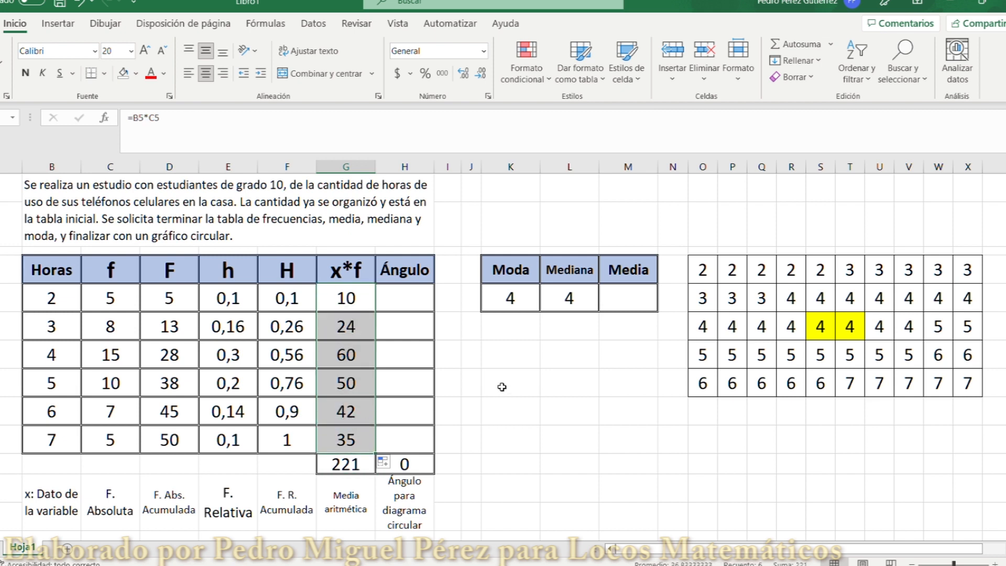
{"action": "left_click", "coordinate": [348, 464]}
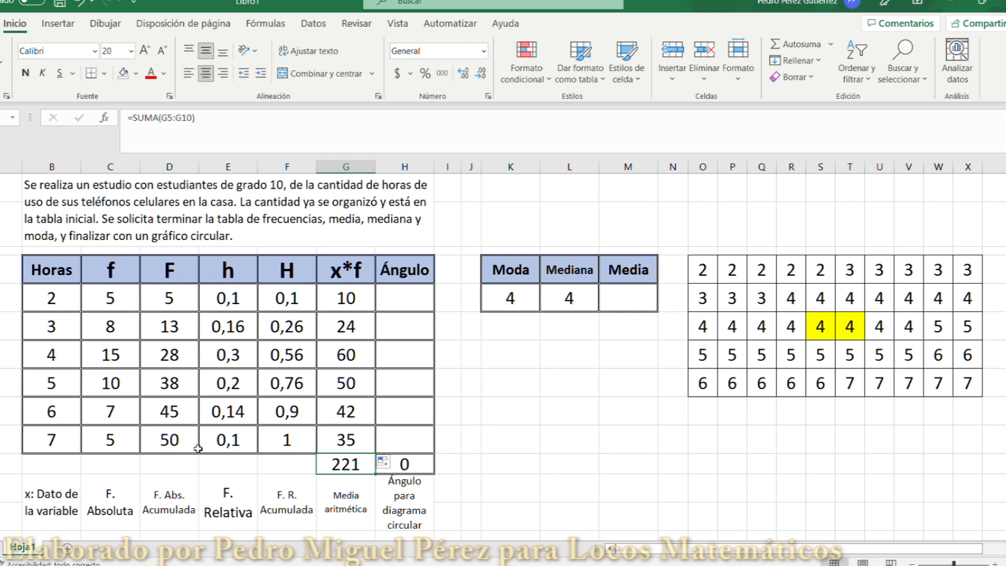
{"action": "left_click", "coordinate": [171, 444]}
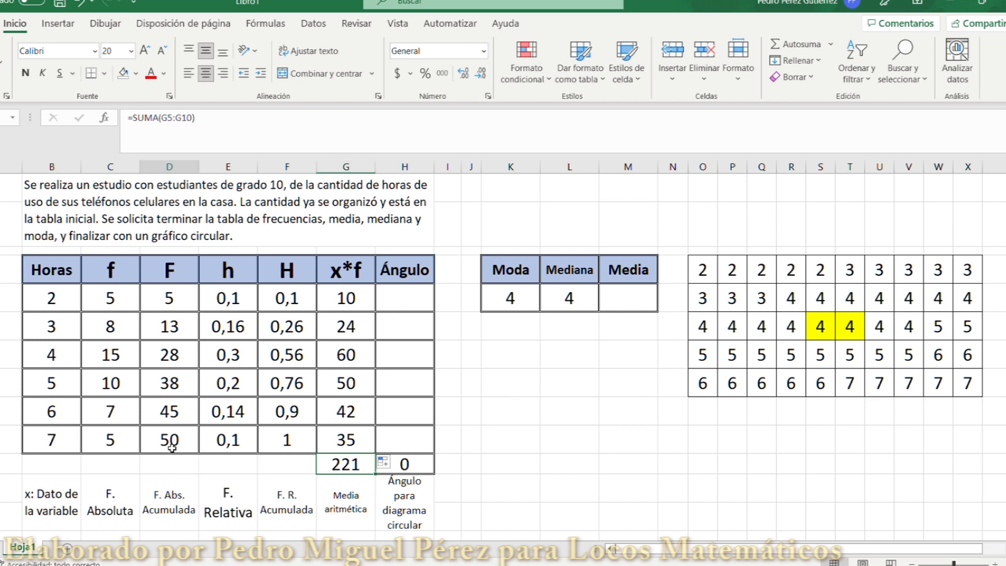
{"action": "left_click", "coordinate": [608, 300]}
{"action": "type", "text": "="}
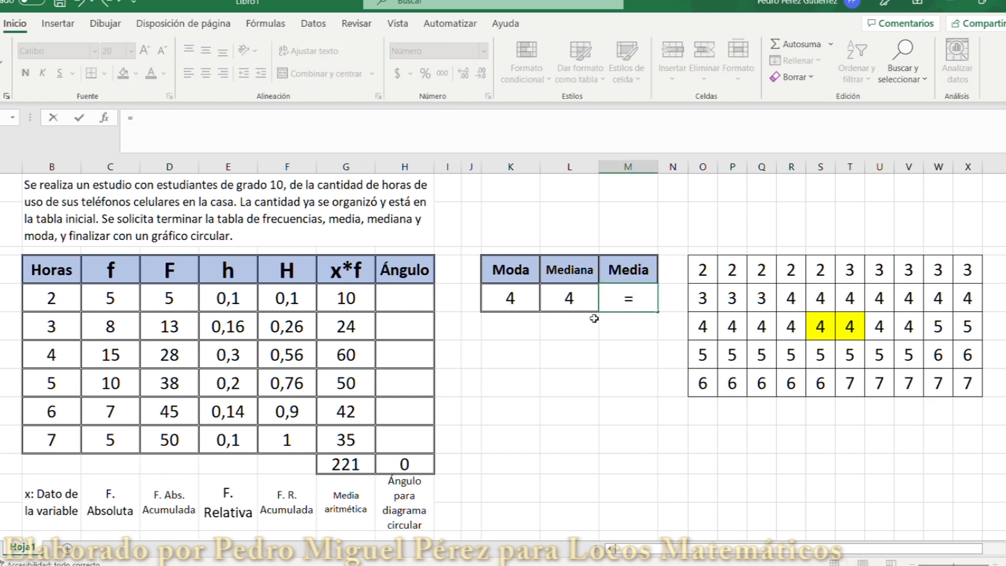
{"action": "left_click", "coordinate": [364, 464]}
{"action": "type", "text": "/"}
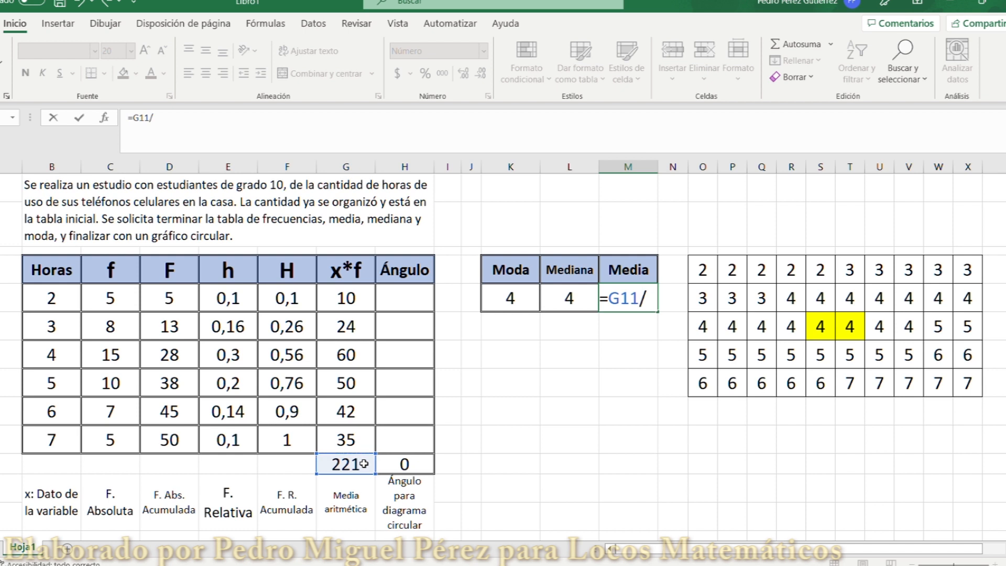
{"action": "left_click", "coordinate": [157, 443]}
{"action": "key", "text": "Return"}
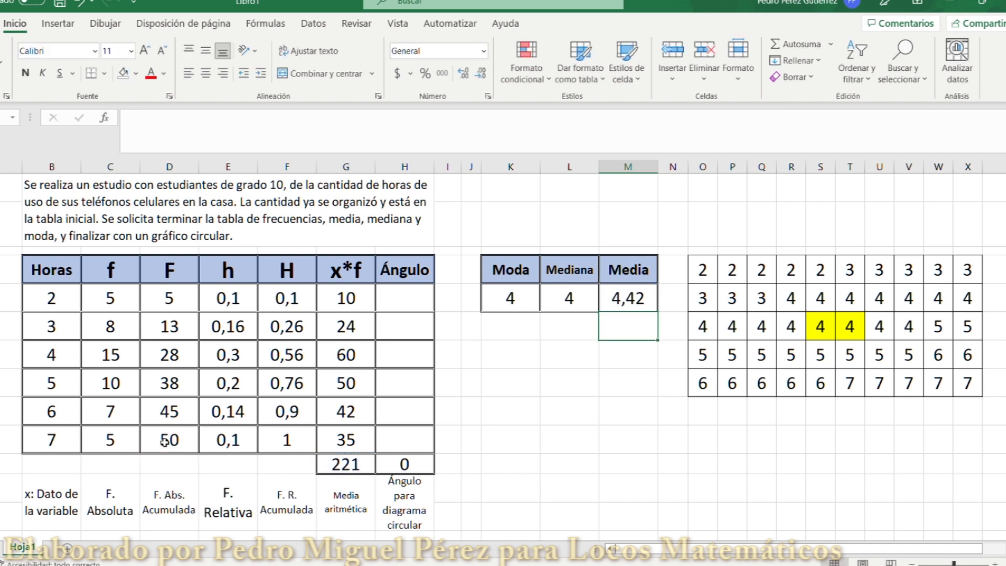
Display the Media value with one decimal place.
{"action": "left_click", "coordinate": [620, 298]}
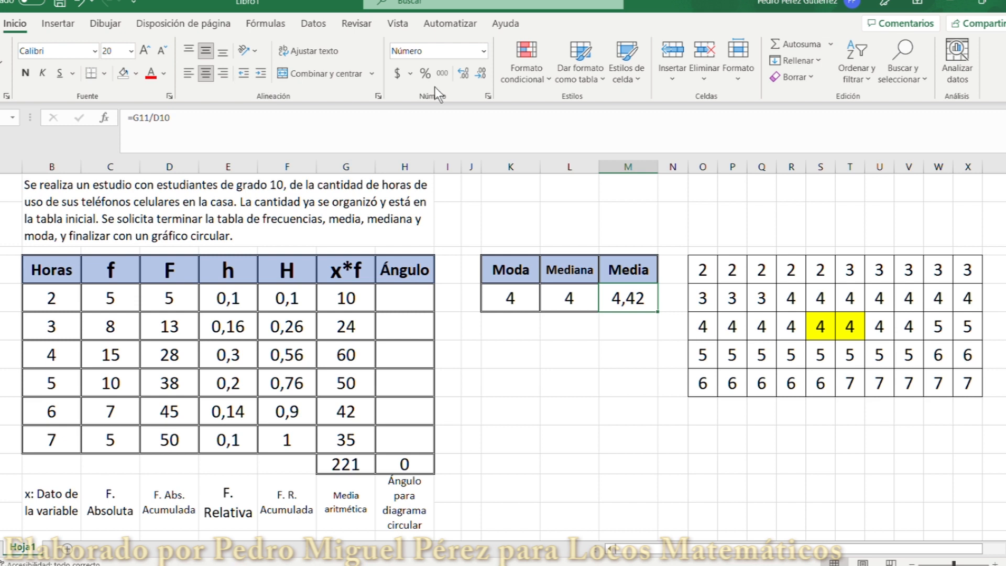
{"action": "left_click", "coordinate": [458, 71]}
{"action": "left_click", "coordinate": [479, 68]}
{"action": "left_click", "coordinate": [479, 68]}
{"action": "left_click", "coordinate": [640, 357]}
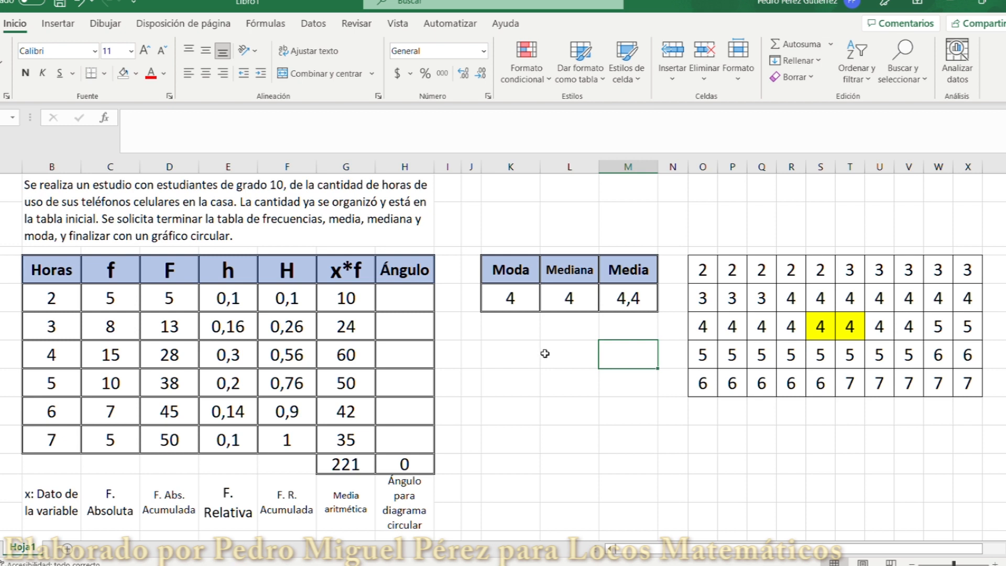
Calculate the Ángulo in H5 with the formula =360*E5 and copy it down through H10.
{"action": "left_click", "coordinate": [409, 298]}
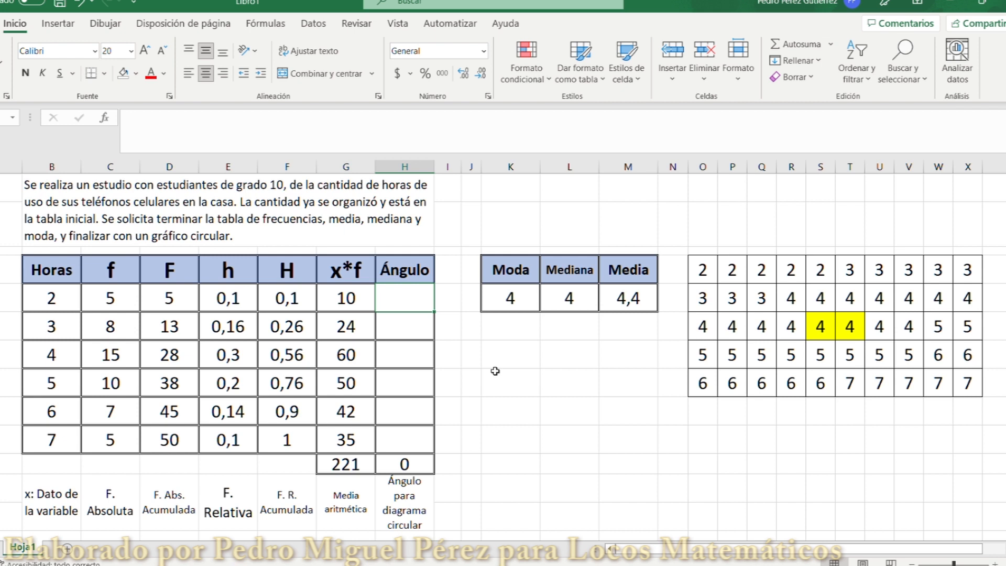
{"action": "type", "text": "=360*"}
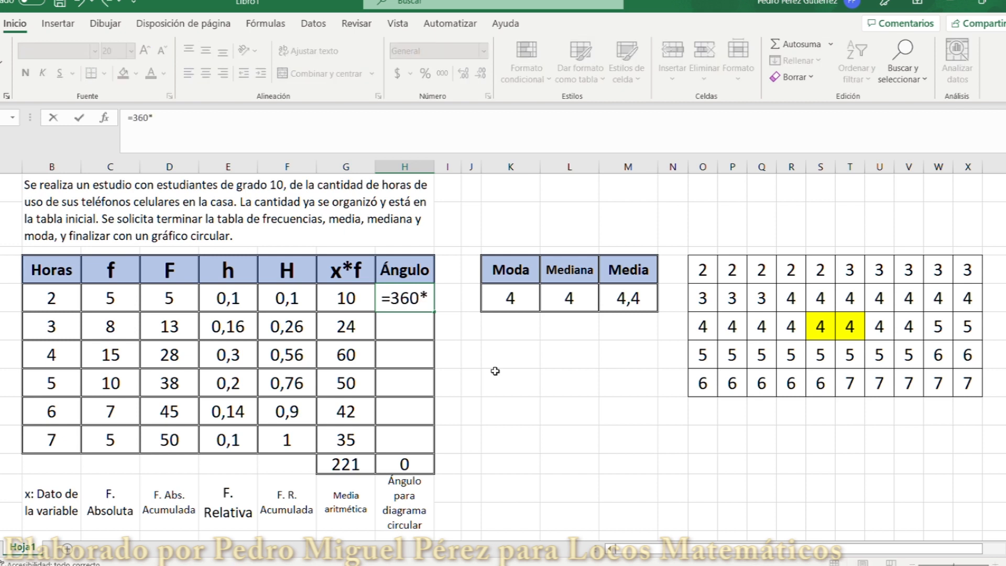
{"action": "left_click", "coordinate": [247, 297]}
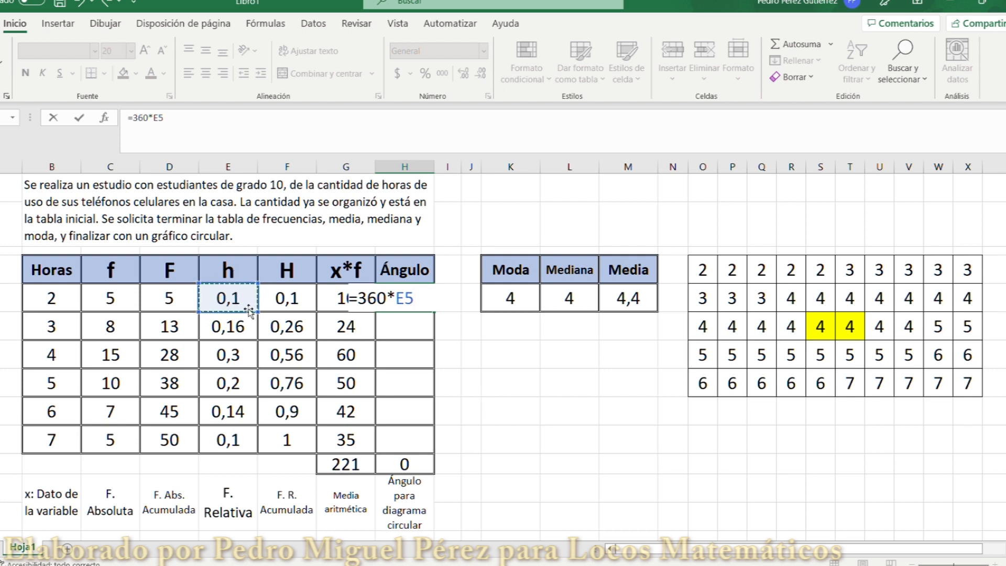
{"action": "key", "text": "Return"}
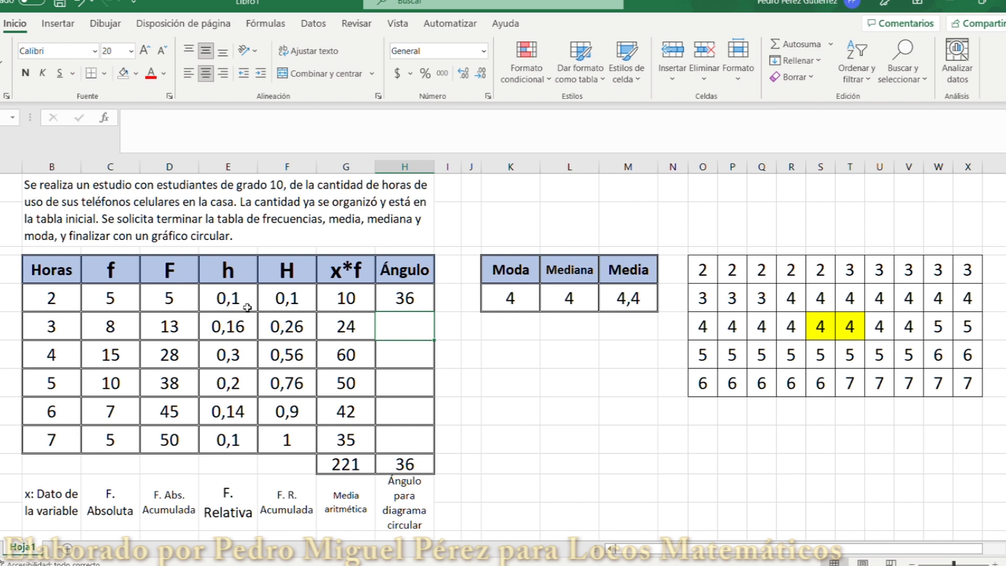
{"action": "left_click", "coordinate": [400, 303]}
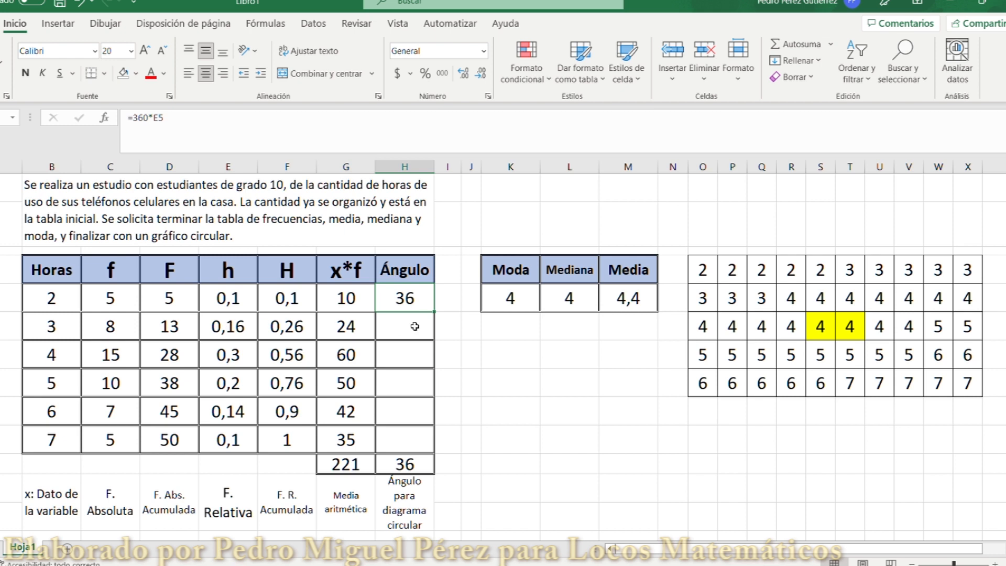
{"action": "left_click_drag", "start_coordinate": [435, 312], "coordinate": [429, 330]}
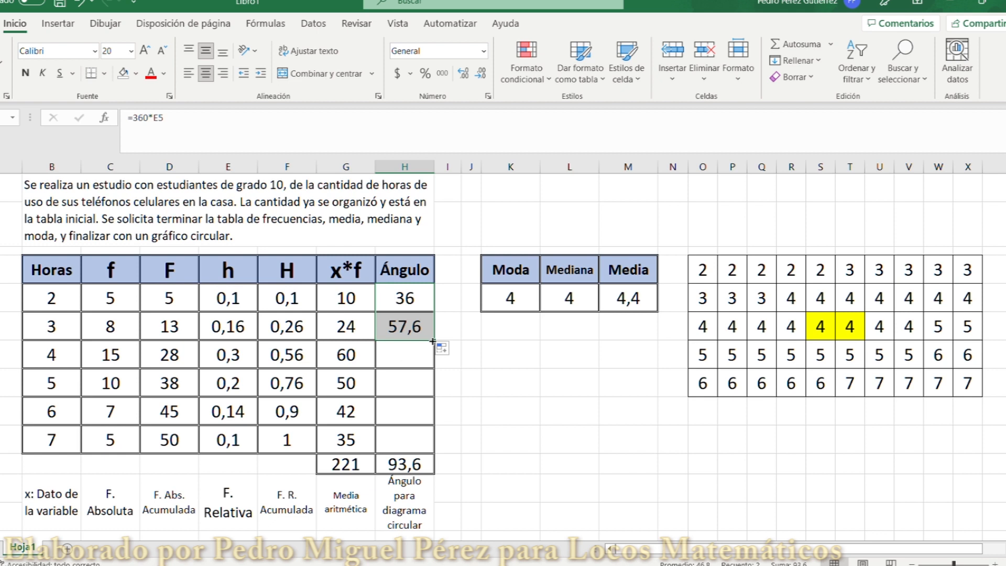
{"action": "left_click_drag", "start_coordinate": [433, 341], "coordinate": [435, 454]}
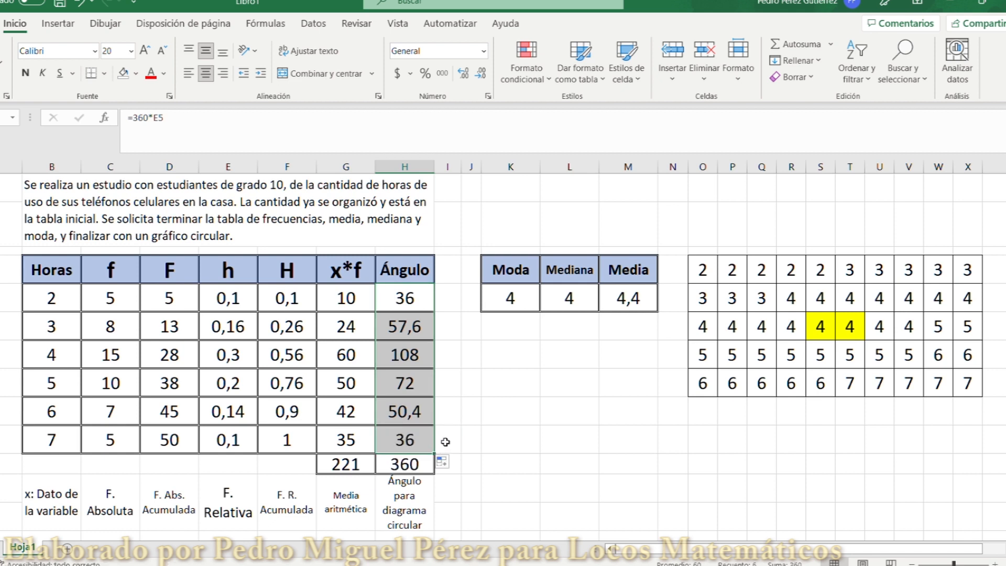
Check the Ángulo column's sum and display the angles for 3 and 6 hours without decimals.
{"action": "left_click", "coordinate": [427, 464]}
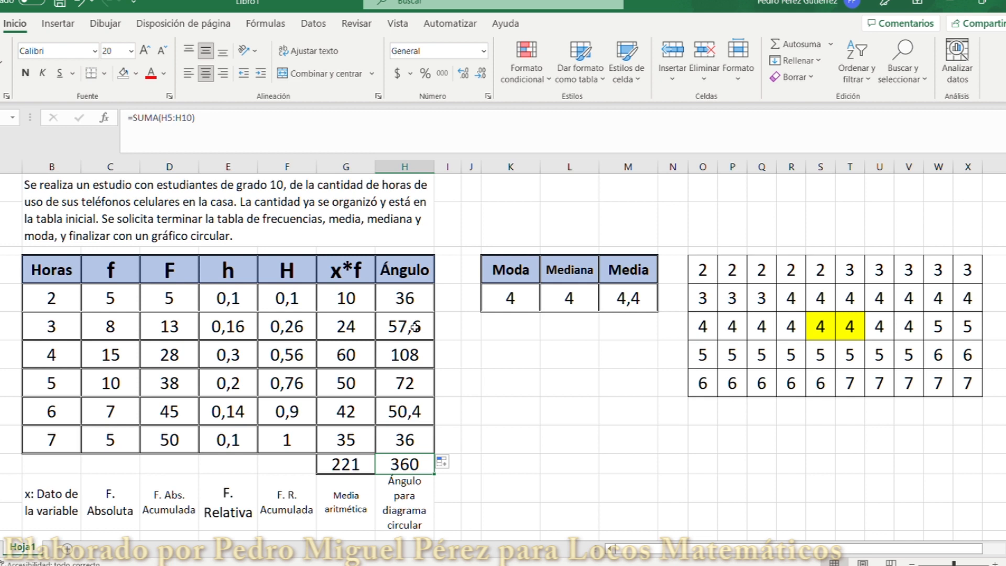
{"action": "left_click", "coordinate": [415, 327]}
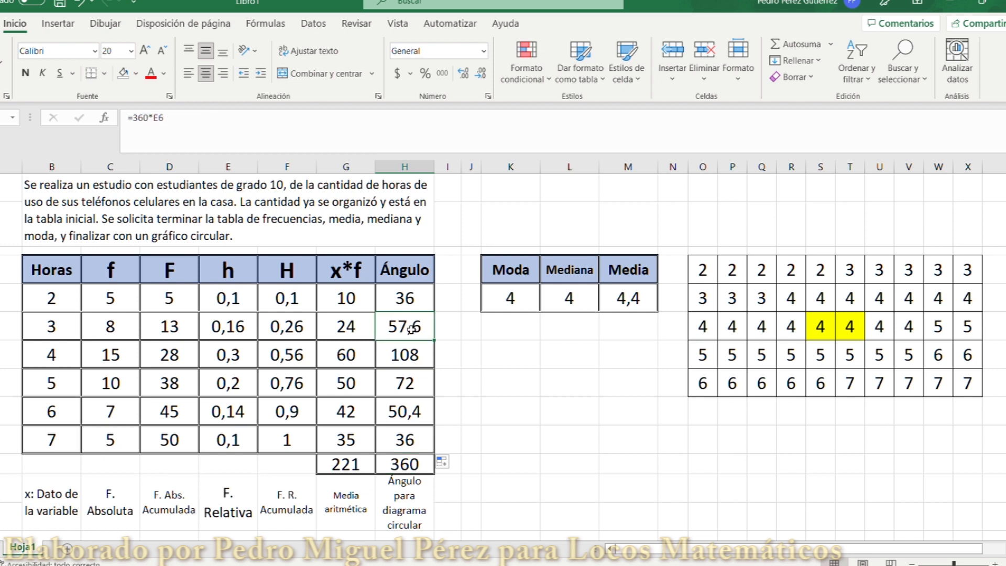
{"action": "left_click", "coordinate": [475, 73]}
{"action": "left_click", "coordinate": [408, 392]}
{"action": "left_click", "coordinate": [411, 414]}
{"action": "left_click", "coordinate": [477, 73]}
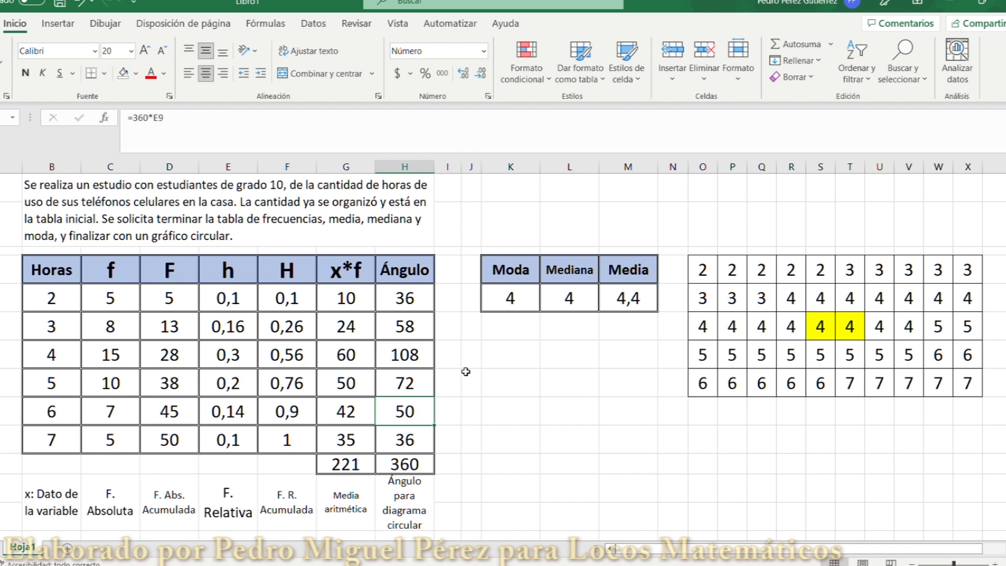
{"action": "left_click", "coordinate": [419, 328]}
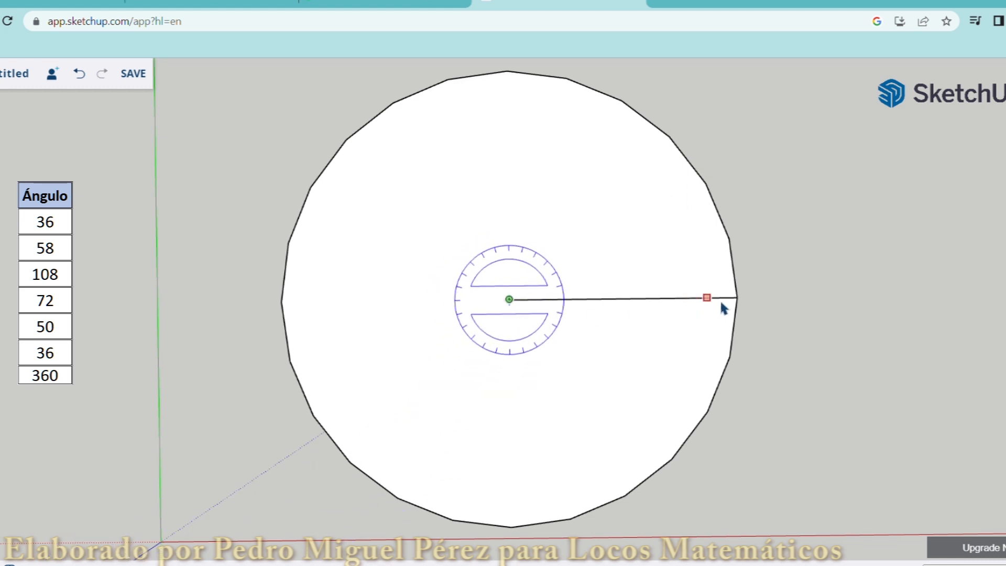
In SketchUp, place a 36° protractor guide at the circle's centre, measured counterclockwise from the horizontal radius.
{"action": "left_click", "coordinate": [738, 297]}
{"action": "scroll", "coordinate": [700, 177], "scroll_direction": "up", "scroll_amount": 2}
{"action": "scroll", "coordinate": [700, 178], "scroll_direction": "up", "scroll_amount": 2}
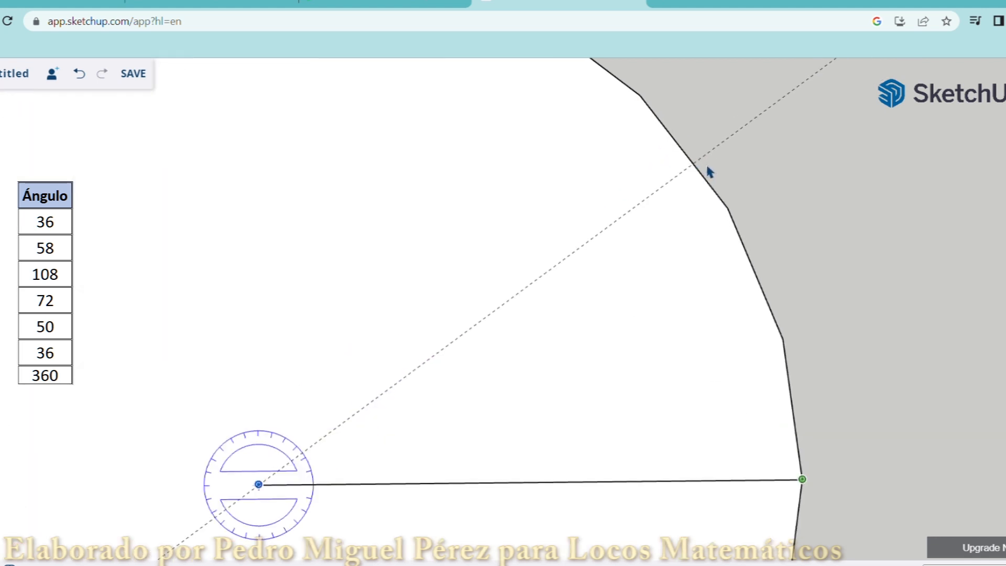
{"action": "left_click", "coordinate": [700, 177]}
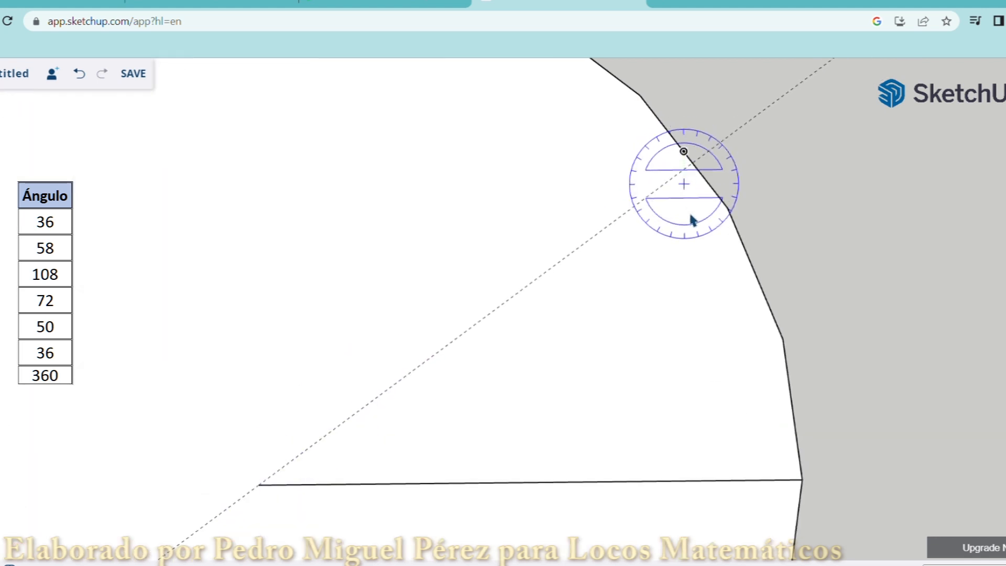
Draw a line along the 36° guide from the circle's centre to its edge.
{"action": "scroll", "coordinate": [655, 270], "scroll_direction": "down", "scroll_amount": 2}
{"action": "key", "text": "l"}
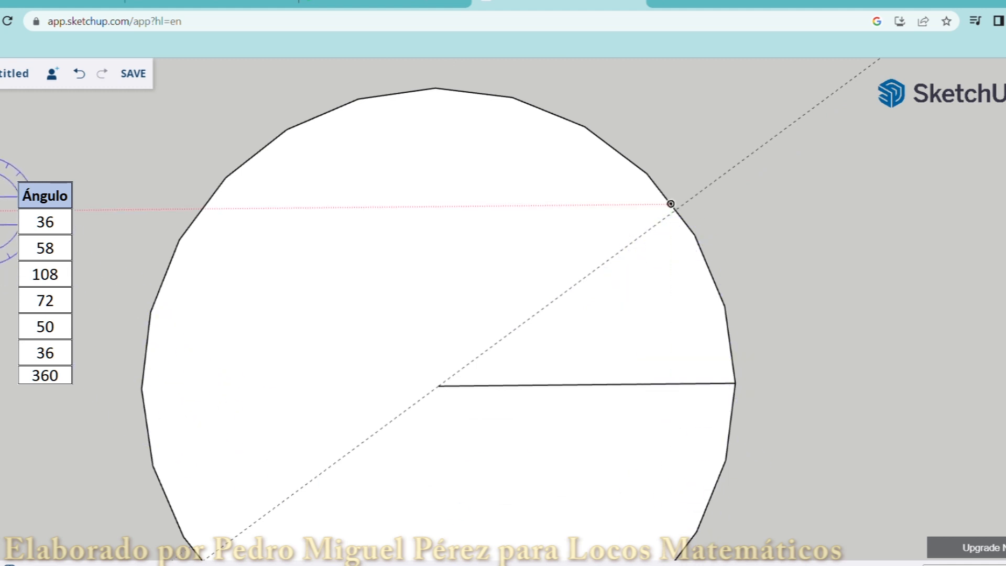
{"action": "left_click", "coordinate": [439, 385]}
{"action": "left_click", "coordinate": [677, 220]}
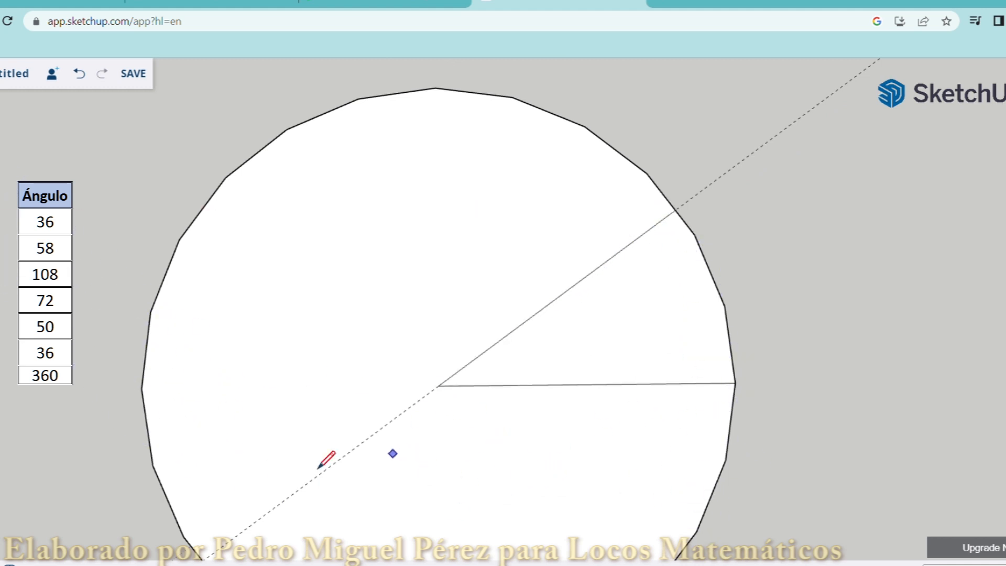
Place a 58° protractor guide at the circle's centre, measured counterclockwise from the end of the 36° sector.
{"action": "left_click", "coordinate": [2, 526]}
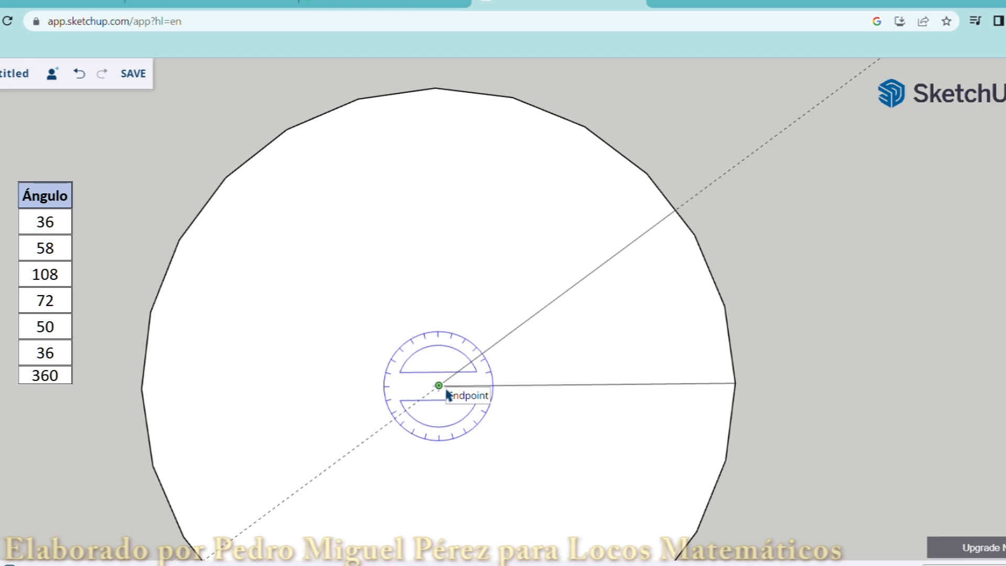
{"action": "left_click", "coordinate": [446, 390]}
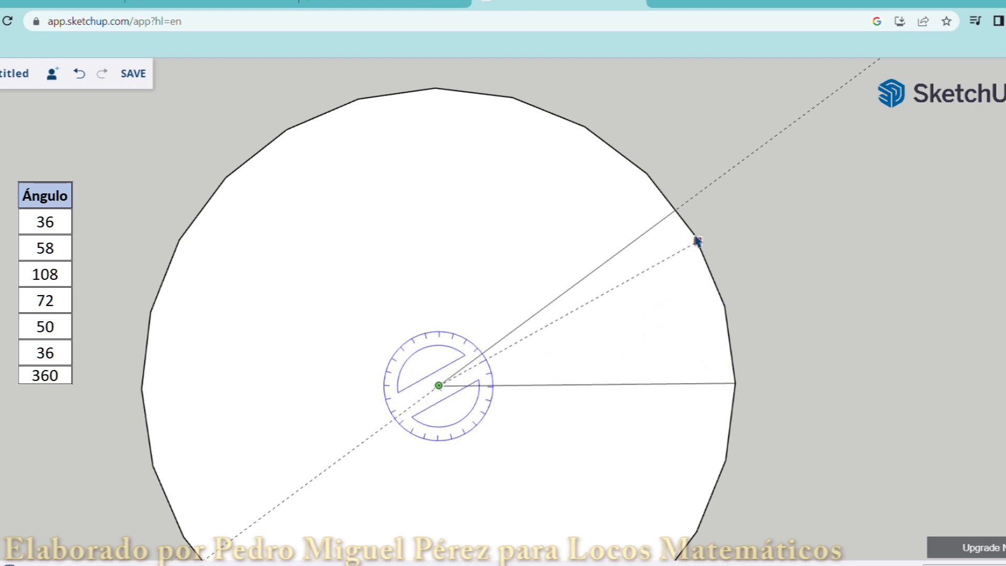
{"action": "left_click", "coordinate": [677, 208]}
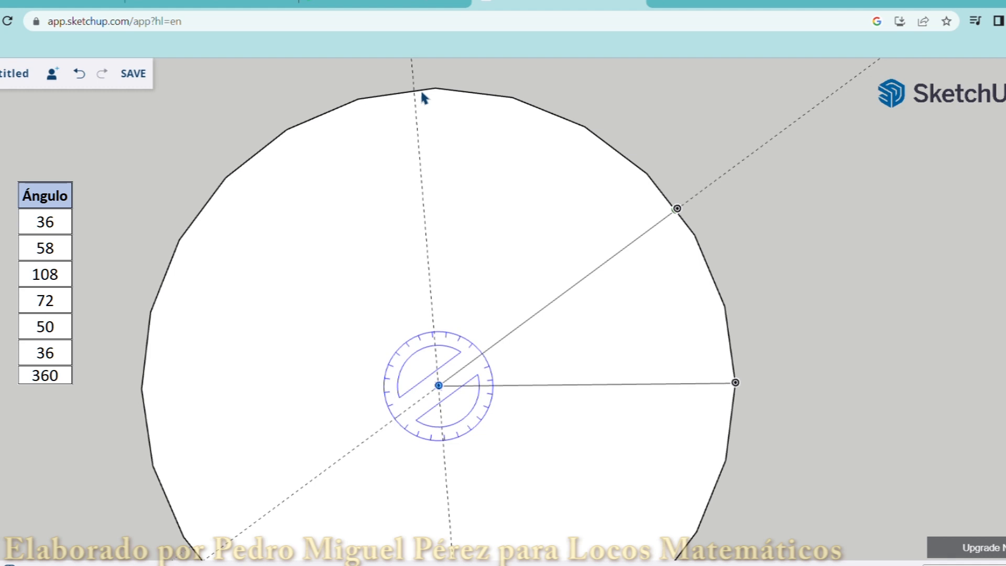
{"action": "scroll", "coordinate": [423, 98], "scroll_direction": "up", "scroll_amount": 1}
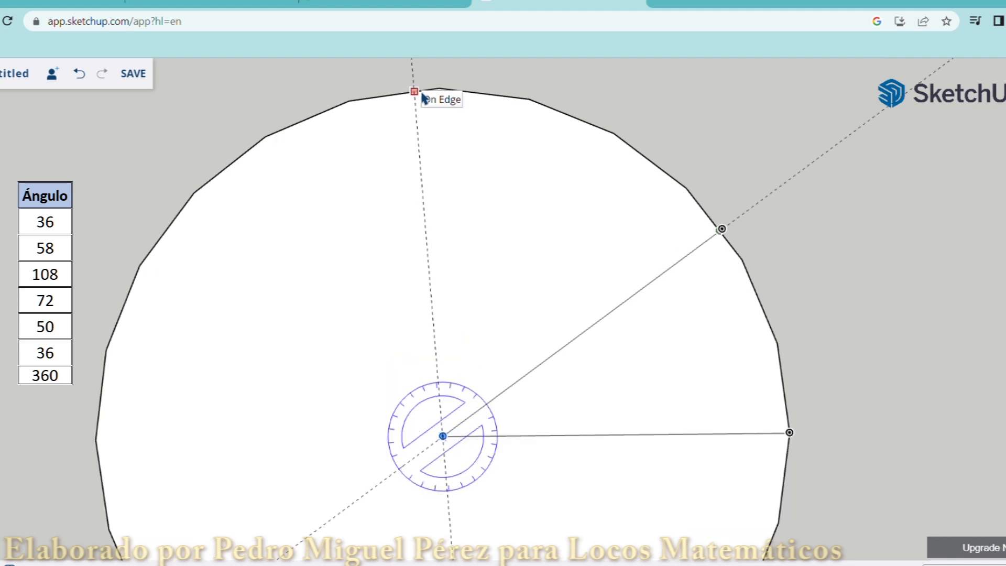
{"action": "left_click", "coordinate": [423, 98]}
Draw a line along the 58° guide from the circle's centre to its edge.
{"action": "key", "text": "space"}
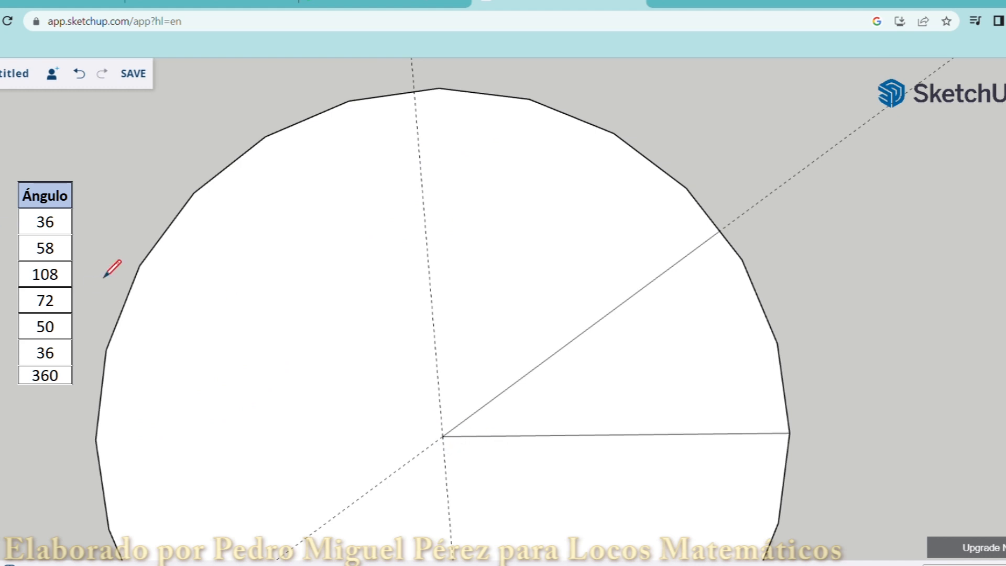
{"action": "left_click", "coordinate": [443, 436]}
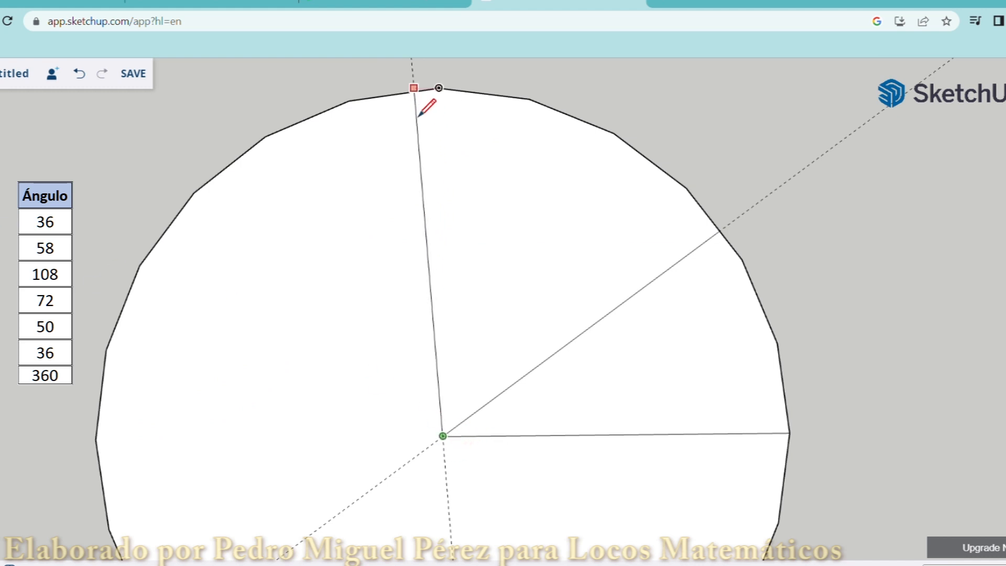
{"action": "left_click", "coordinate": [415, 92]}
{"action": "key", "text": "Escape"}
Place a 108° protractor guide at the circle's centre, measured counterclockwise from the end of the 58° sector.
{"action": "scroll", "coordinate": [634, 385], "scroll_direction": "down", "scroll_amount": 2}
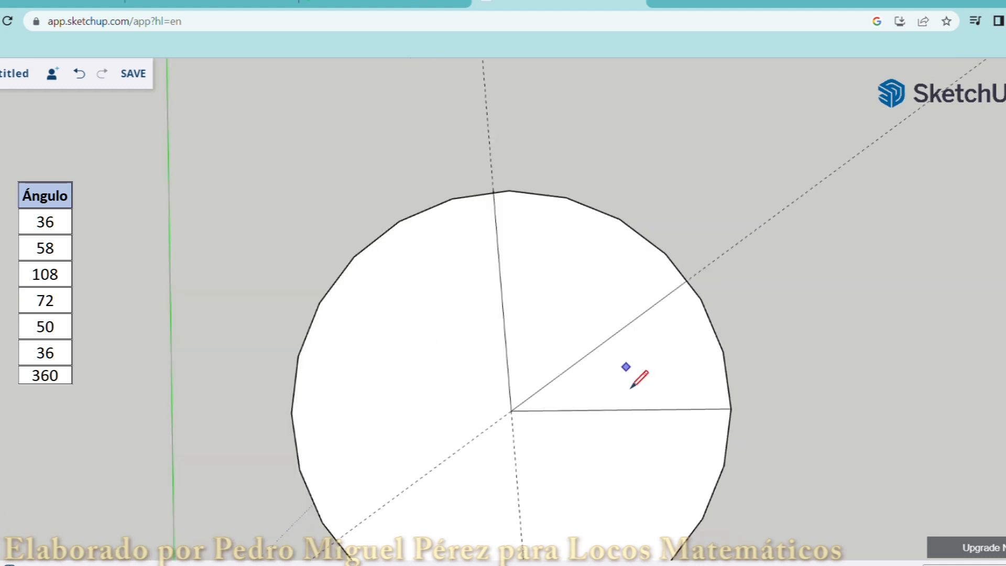
{"action": "left_click_drag", "start_coordinate": [633, 386], "coordinate": [630, 256]}
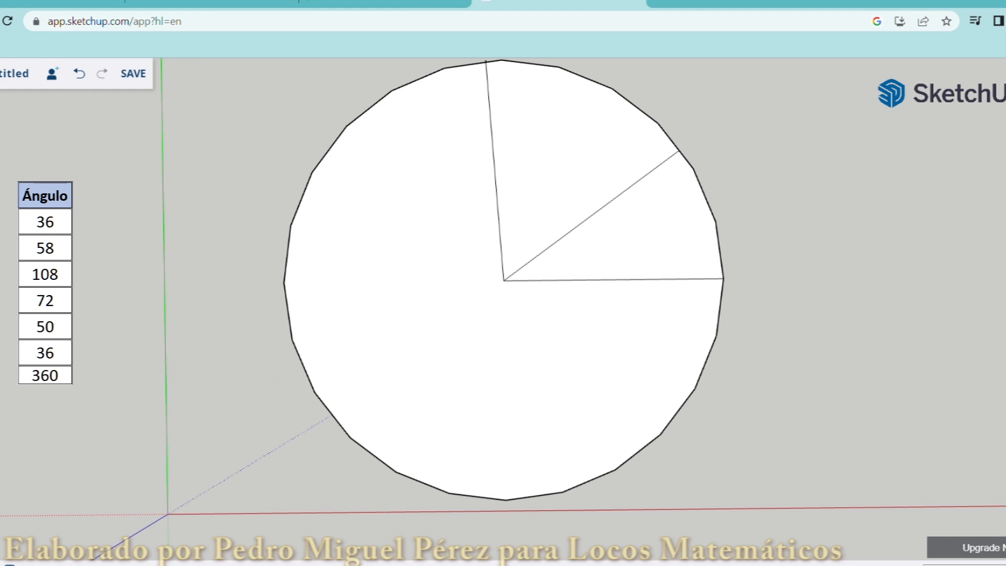
{"action": "left_click", "coordinate": [504, 280]}
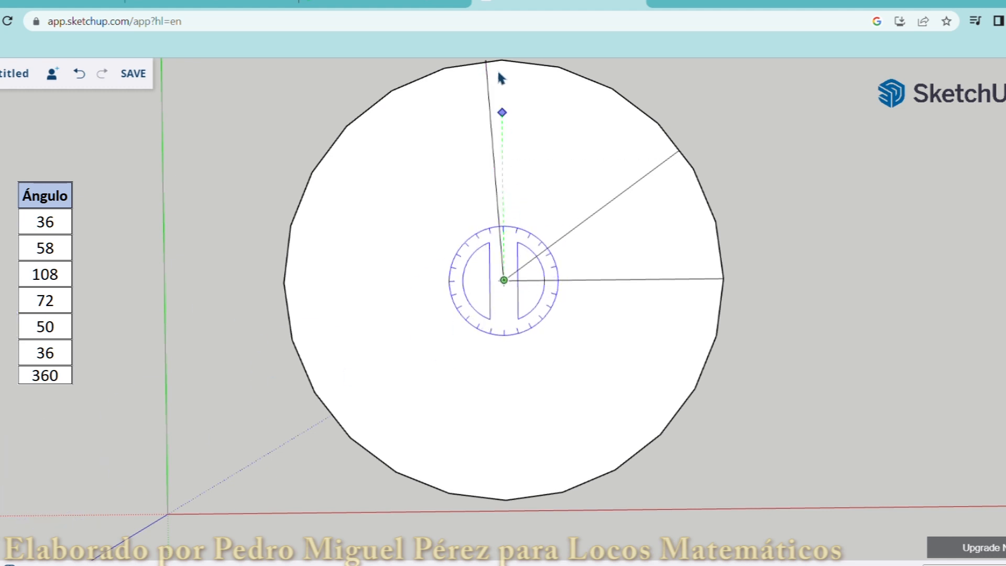
{"action": "left_click", "coordinate": [495, 70]}
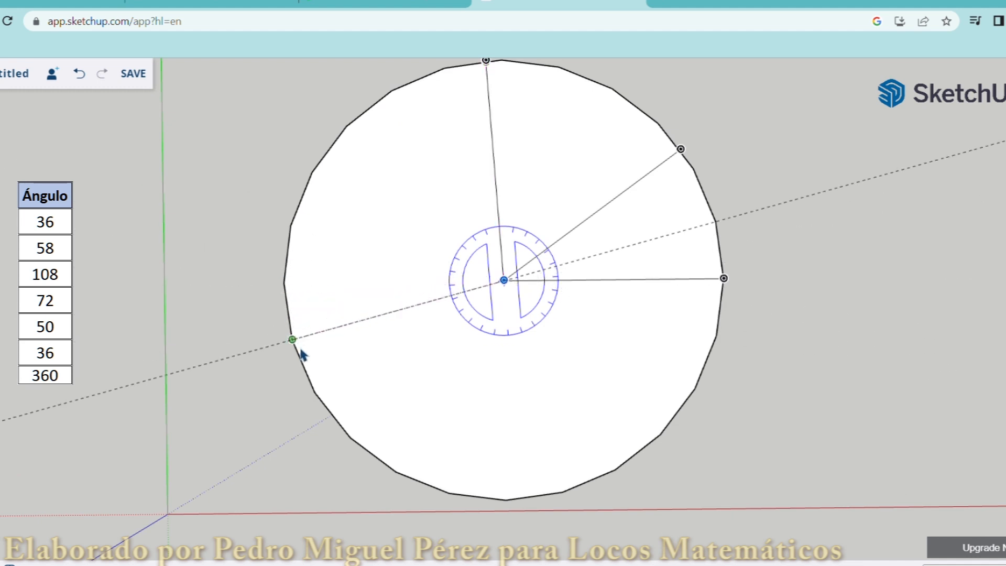
{"action": "scroll", "coordinate": [306, 373], "scroll_direction": "up", "scroll_amount": 5}
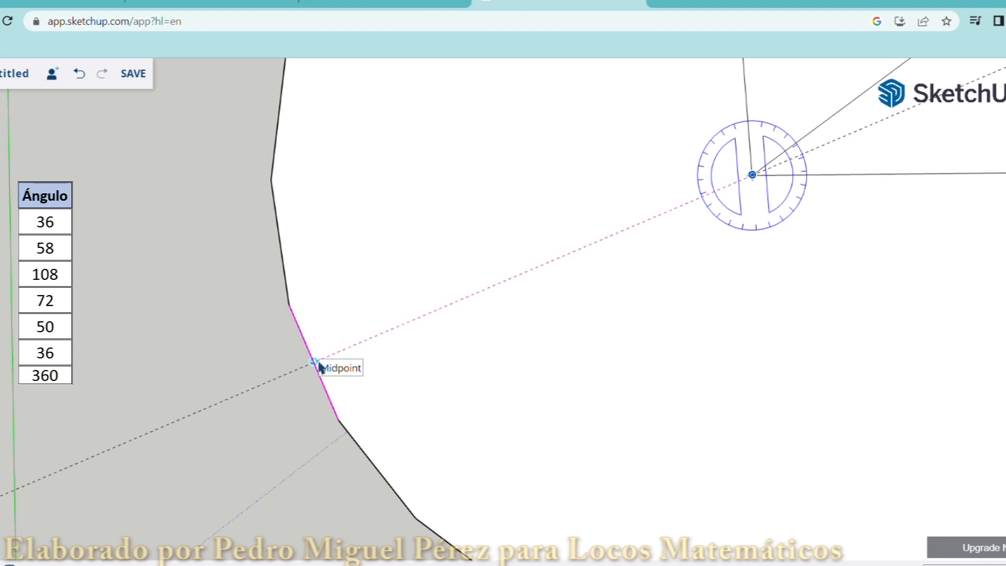
{"action": "scroll", "coordinate": [319, 365], "scroll_direction": "up", "scroll_amount": 3}
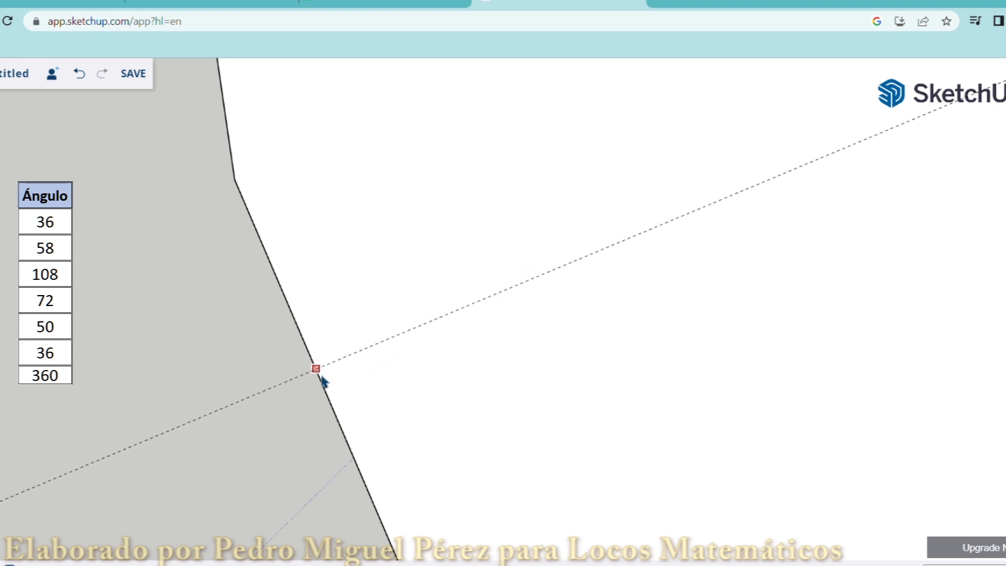
{"action": "left_click", "coordinate": [322, 373]}
{"action": "scroll", "coordinate": [324, 369], "scroll_direction": "down", "scroll_amount": 2}
{"action": "scroll", "coordinate": [327, 370], "scroll_direction": "down", "scroll_amount": 5}
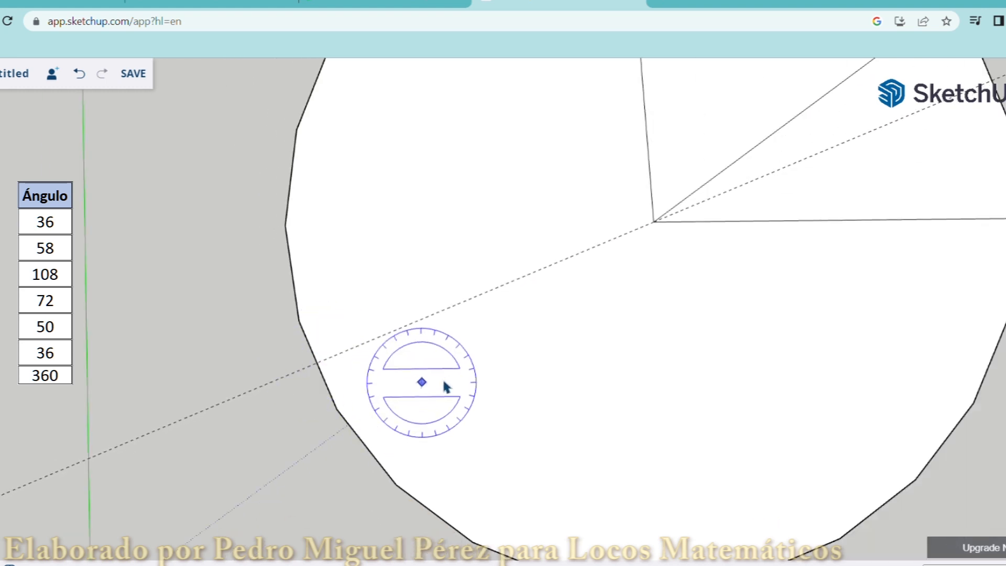
Draw a line along the 108° guide from the circle's centre to its edge.
{"action": "scroll", "coordinate": [544, 344], "scroll_direction": "up", "scroll_amount": 3}
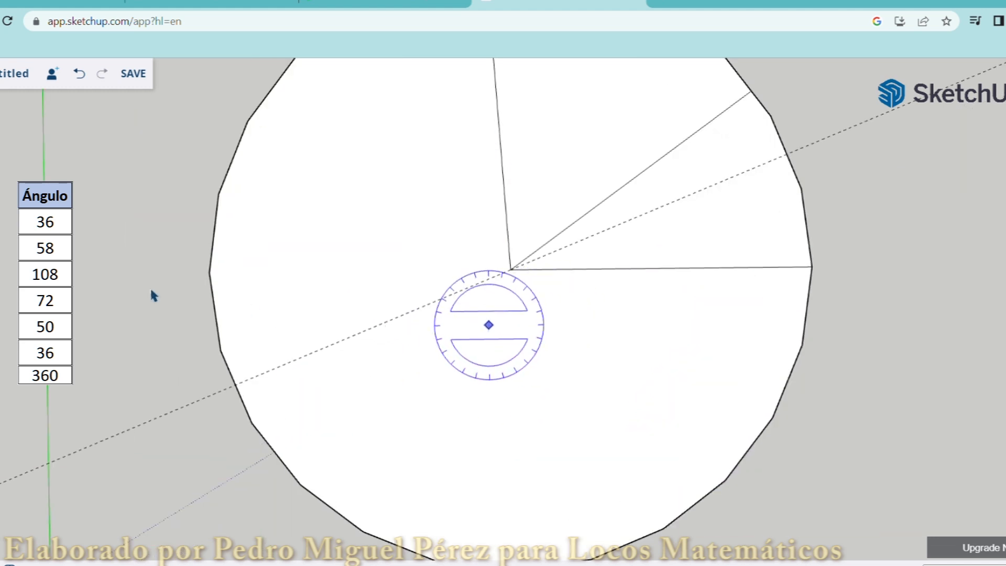
{"action": "key", "text": "l"}
{"action": "left_click", "coordinate": [511, 269]}
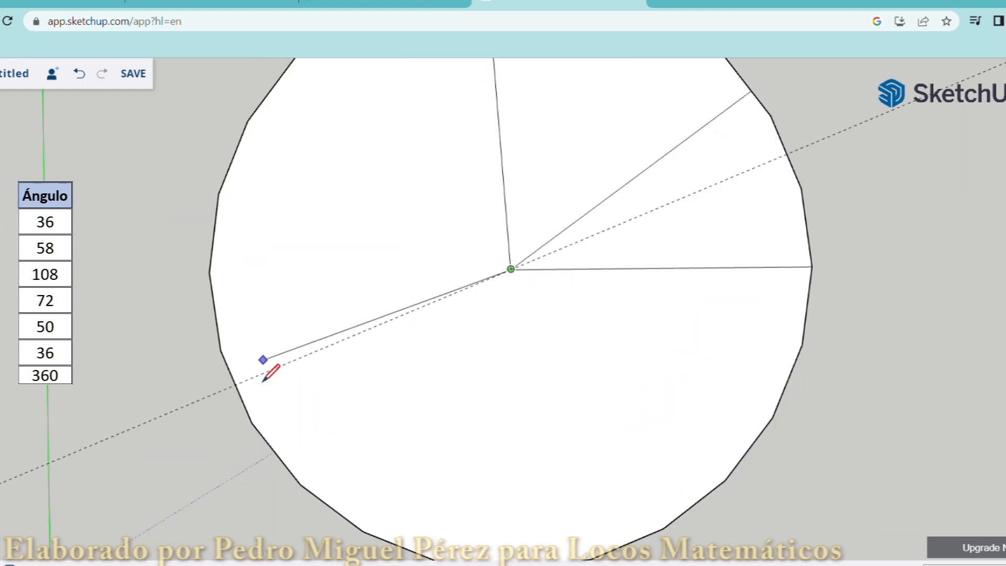
{"action": "left_click", "coordinate": [235, 384]}
{"action": "left_click", "coordinate": [235, 385]}
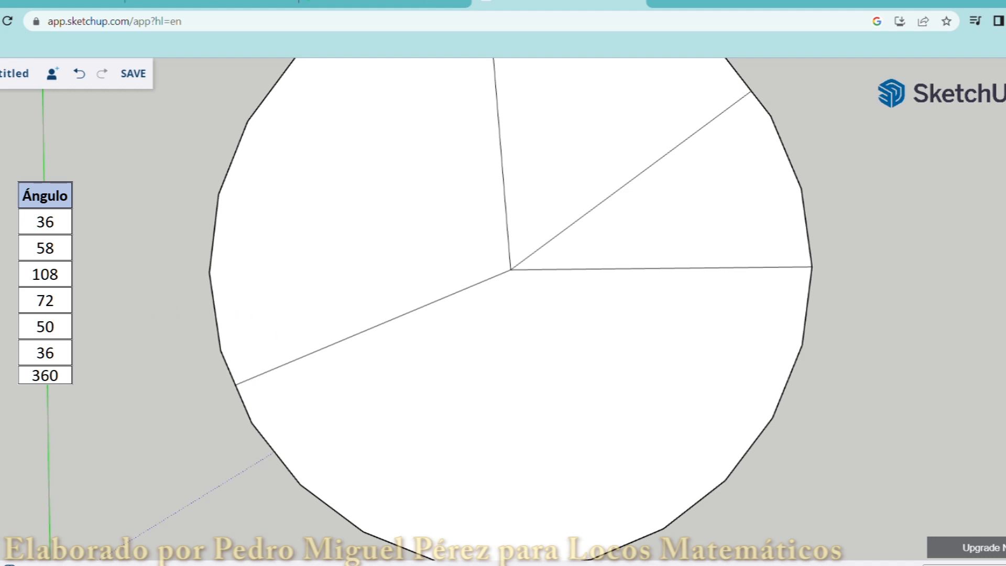
Place a 72° protractor guide at the circle's centre, measured counterclockwise from the end of the 108° sector.
{"action": "left_click", "coordinate": [511, 269]}
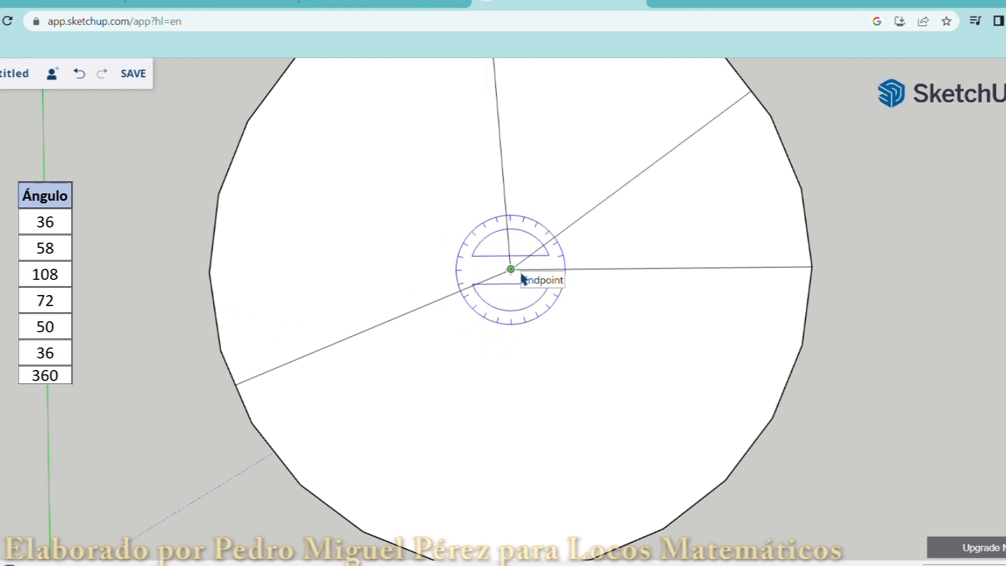
{"action": "left_click", "coordinate": [238, 388]}
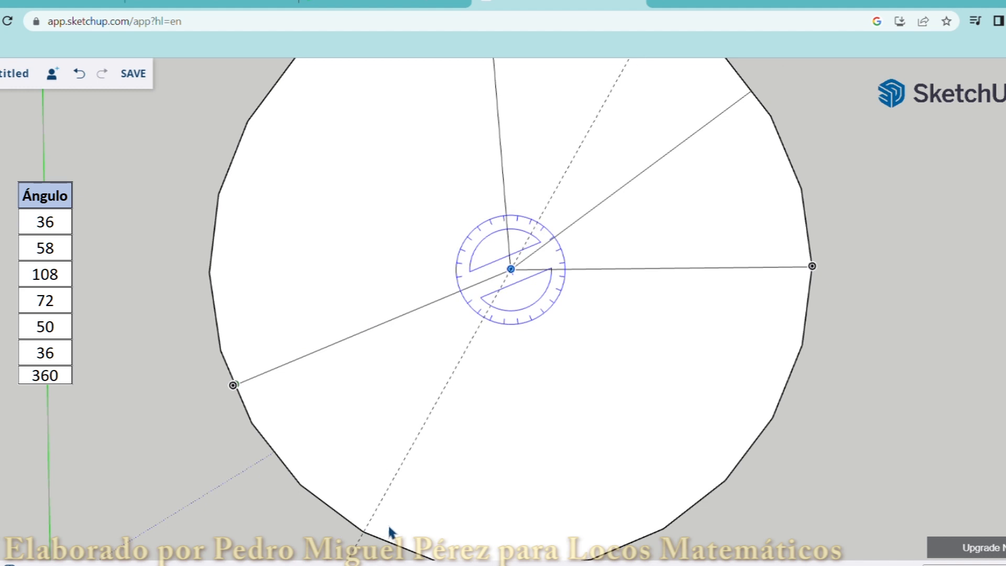
{"action": "left_click_drag", "start_coordinate": [466, 553], "coordinate": [480, 464]}
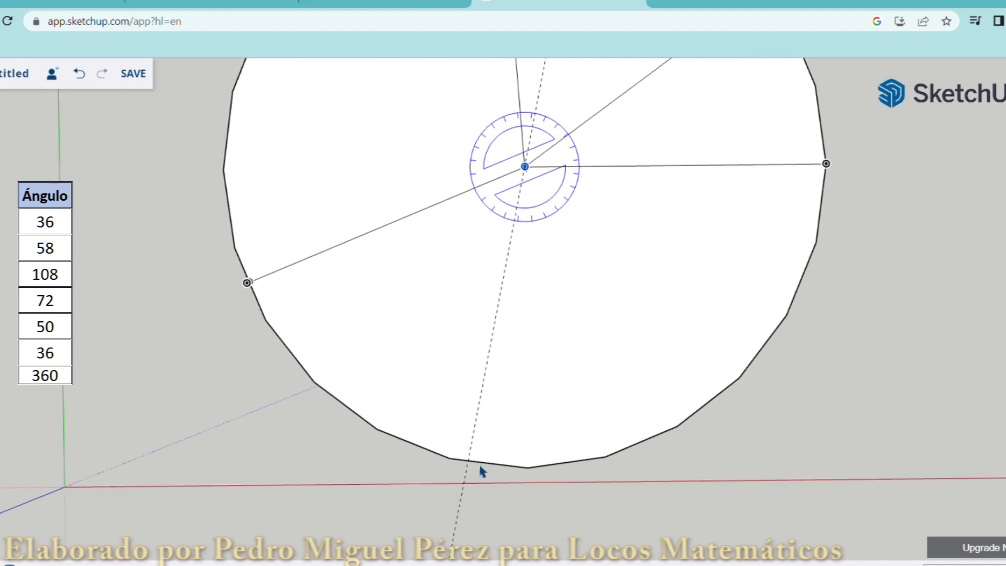
{"action": "left_click", "coordinate": [549, 466]}
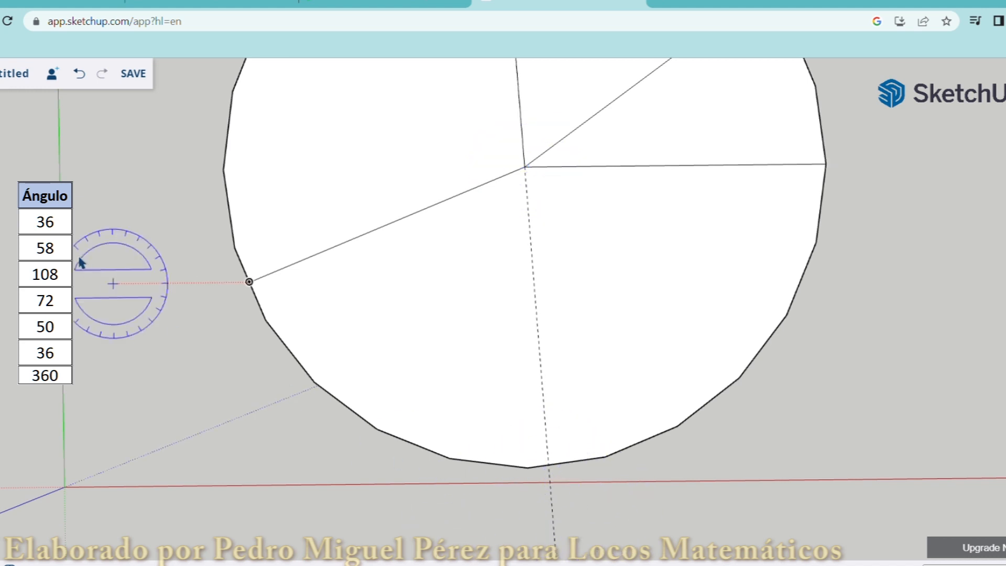
Draw a line along the 72° guide from the circle's centre to its edge.
{"action": "left_click", "coordinate": [1, 194]}
{"action": "left_click", "coordinate": [524, 167]}
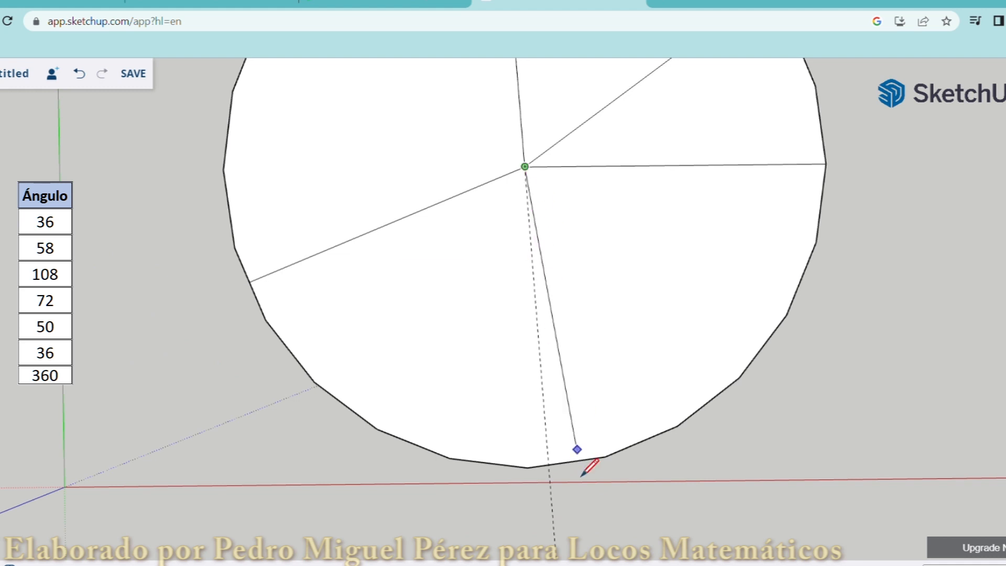
{"action": "left_click", "coordinate": [555, 485]}
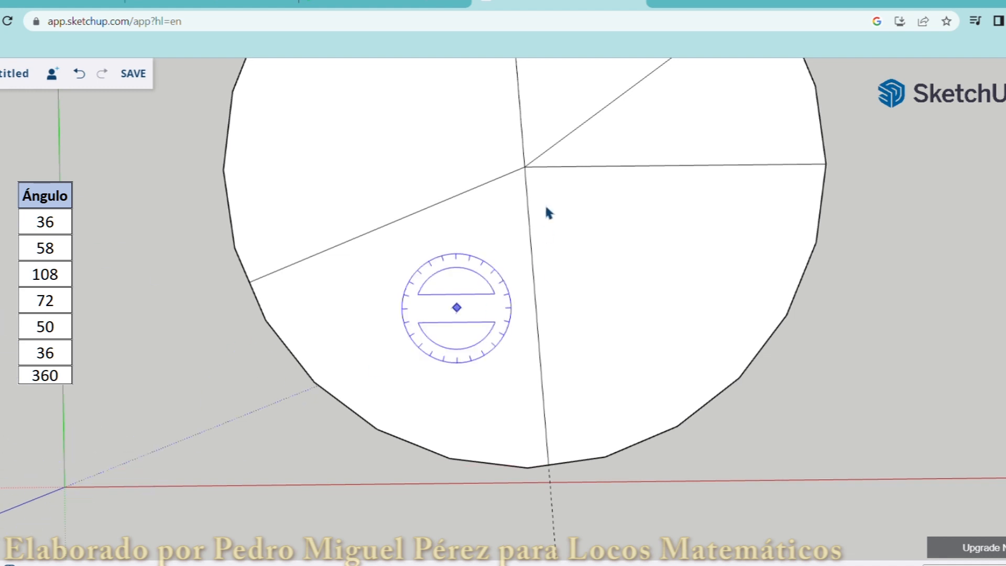
Place a 50° protractor guide at the circle's centre, measured counterclockwise from the end of the 72° sector.
{"action": "left_click", "coordinate": [535, 177]}
{"action": "left_click", "coordinate": [556, 471]}
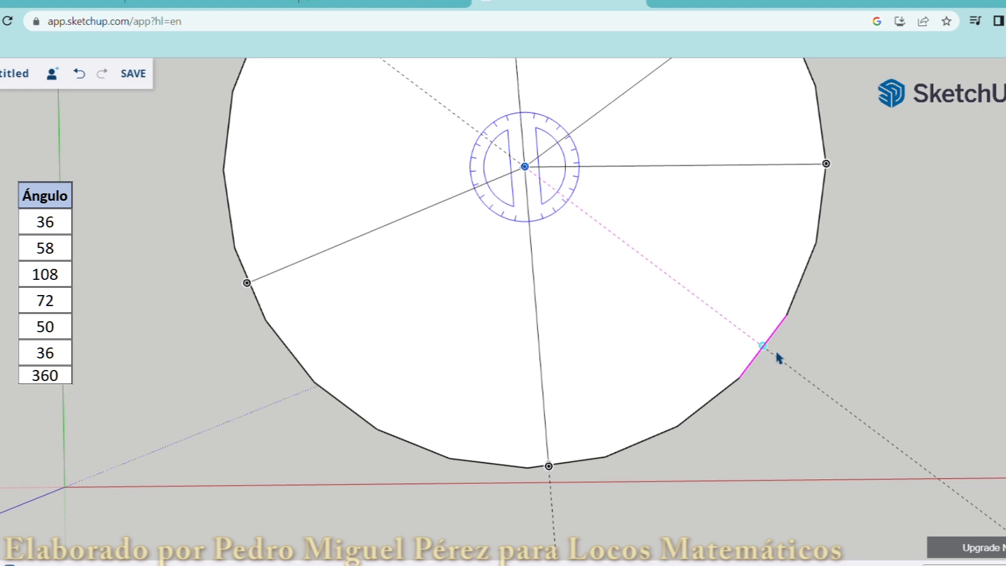
{"action": "scroll", "coordinate": [782, 352], "scroll_direction": "up", "scroll_amount": 2}
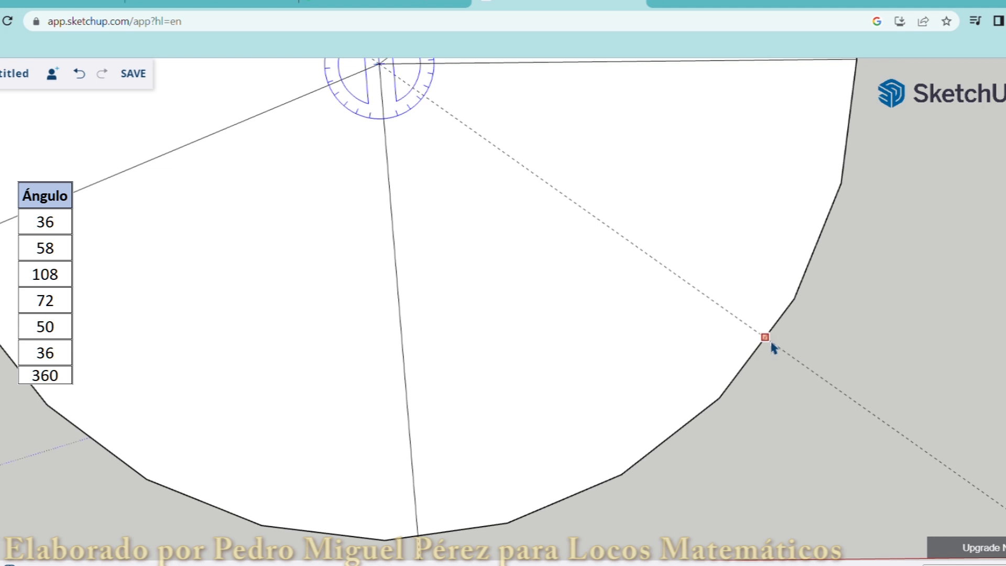
{"action": "left_click", "coordinate": [771, 344]}
{"action": "scroll", "coordinate": [734, 362], "scroll_direction": "down", "scroll_amount": 3}
Draw a line along the 50° guide from the circle's centre to its edge.
{"action": "key", "text": "l"}
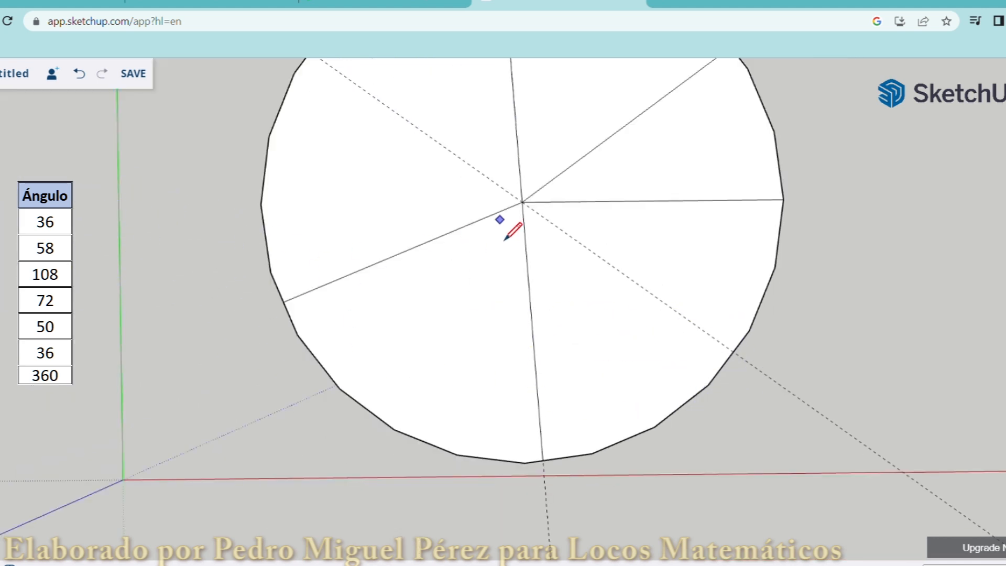
{"action": "left_click", "coordinate": [522, 201]}
{"action": "left_click", "coordinate": [734, 351]}
Delete the 50° guide line crossing the circle.
{"action": "key", "text": "space"}
{"action": "left_click", "coordinate": [463, 166]}
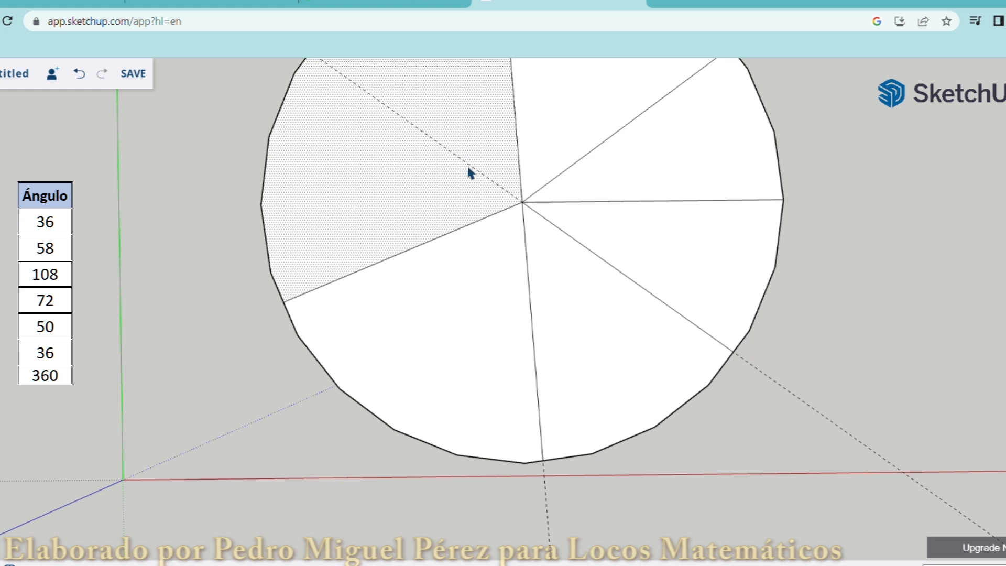
{"action": "left_click", "coordinate": [471, 173]}
{"action": "key", "text": "Delete"}
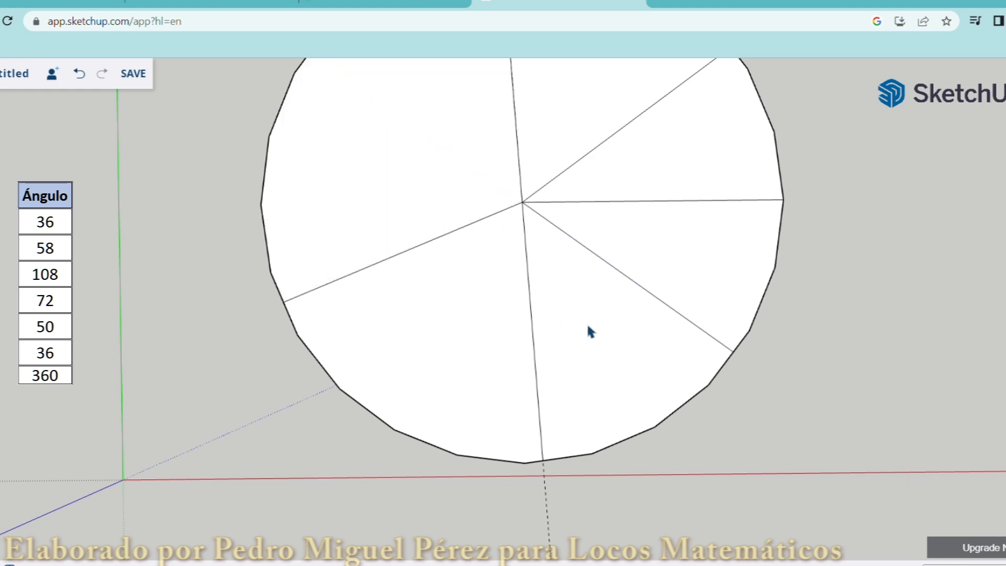
Add a leader text to the first 36° sector reading "2 horas de uso" with "10%" on a second line.
{"action": "left_click_drag", "start_coordinate": [732, 272], "coordinate": [637, 321]}
{"action": "scroll", "coordinate": [654, 353], "scroll_direction": "down", "scroll_amount": 2}
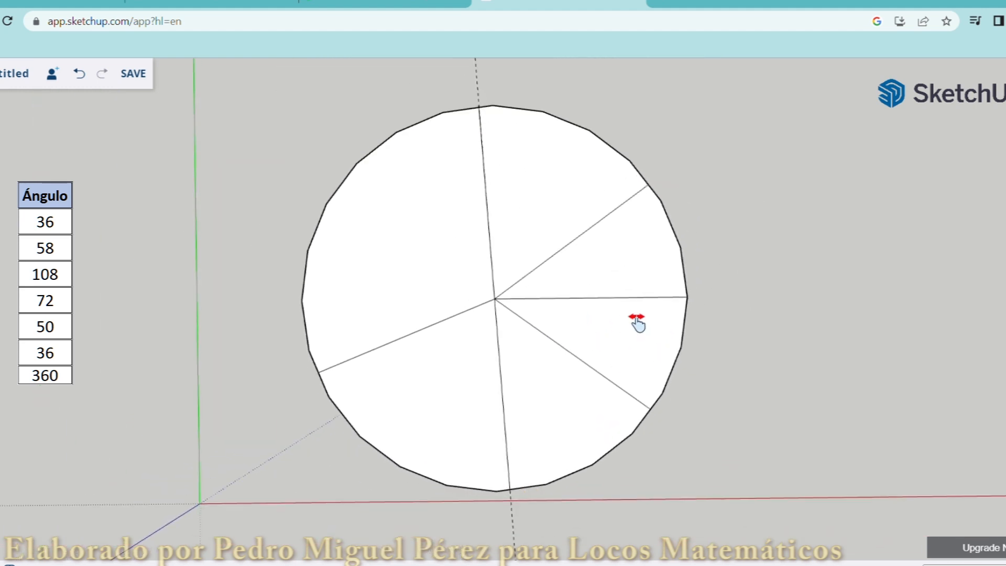
{"action": "scroll", "coordinate": [635, 319], "scroll_direction": "up", "scroll_amount": 1}
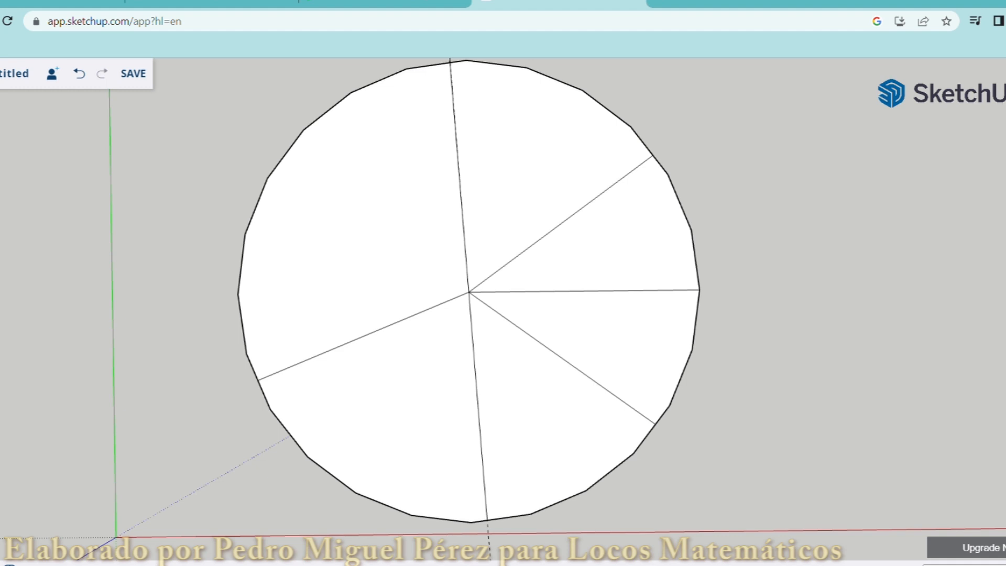
{"action": "left_click", "coordinate": [1, 321]}
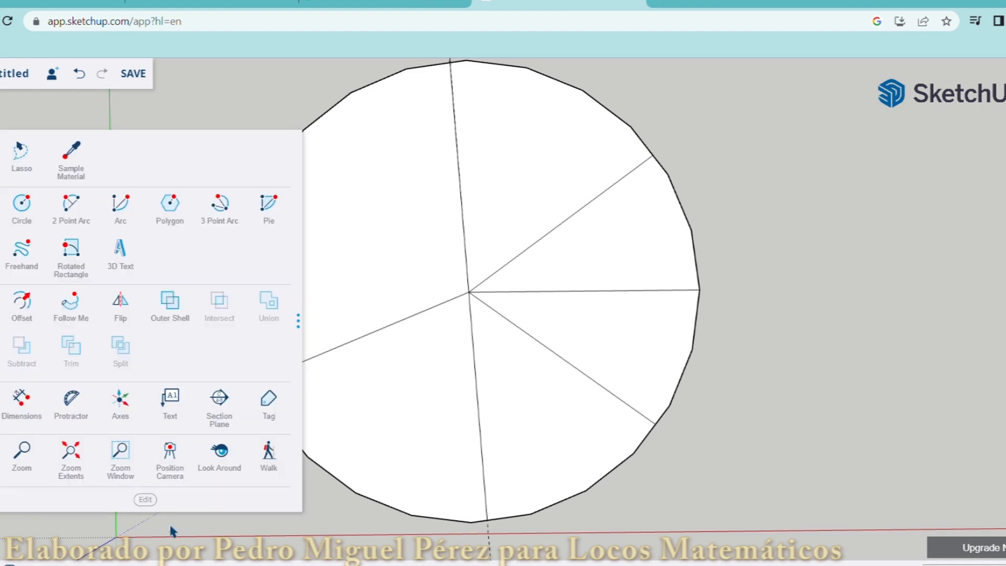
{"action": "left_click", "coordinate": [169, 406]}
{"action": "left_click", "coordinate": [588, 248]}
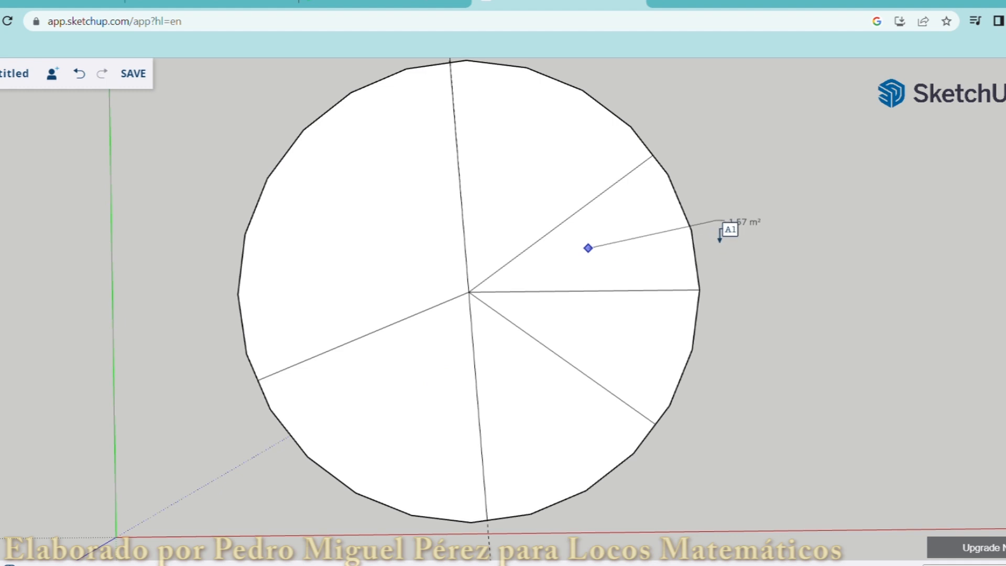
{"action": "left_click", "coordinate": [728, 221]}
{"action": "key", "text": "ctrl+a"}
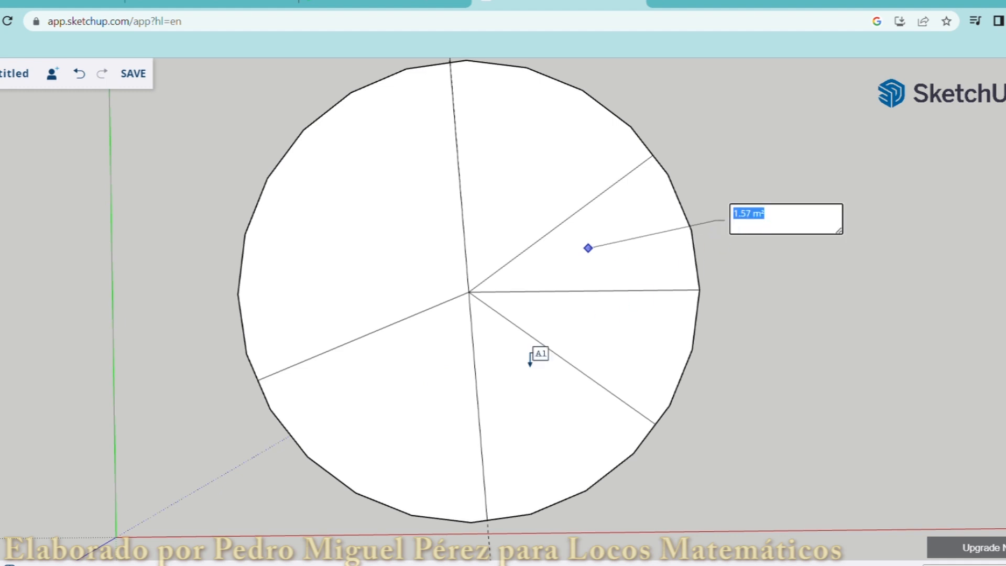
{"action": "type", "text": "2 horas"}
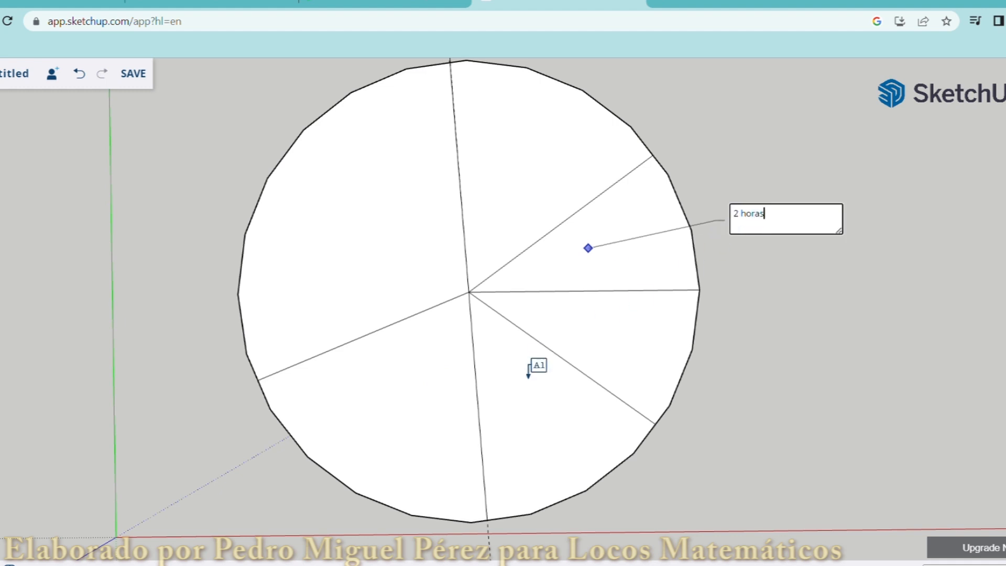
{"action": "type", "text": "e uso"}
{"action": "key", "text": "Return"}
{"action": "type", "text": "%"}
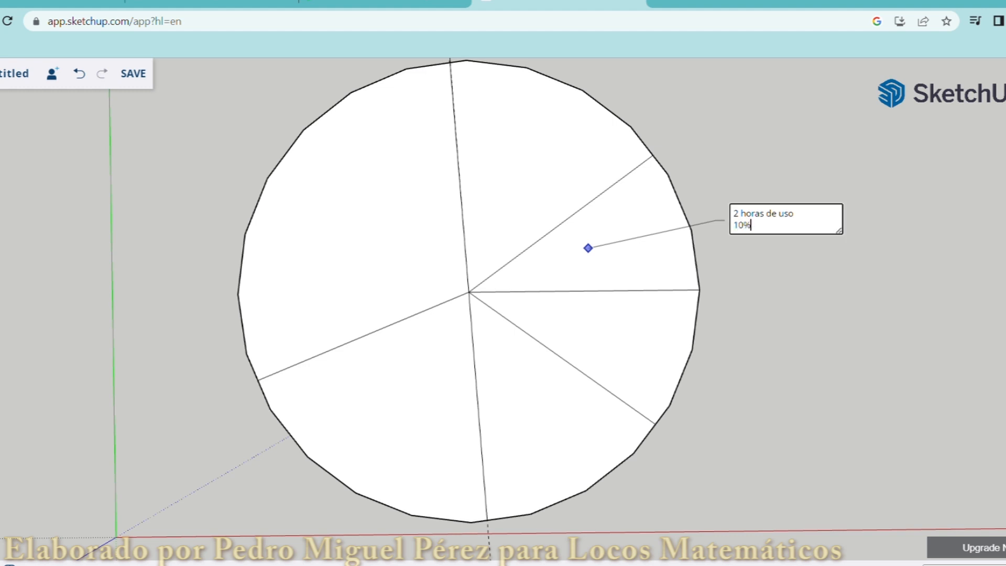
{"action": "key", "text": "Return"}
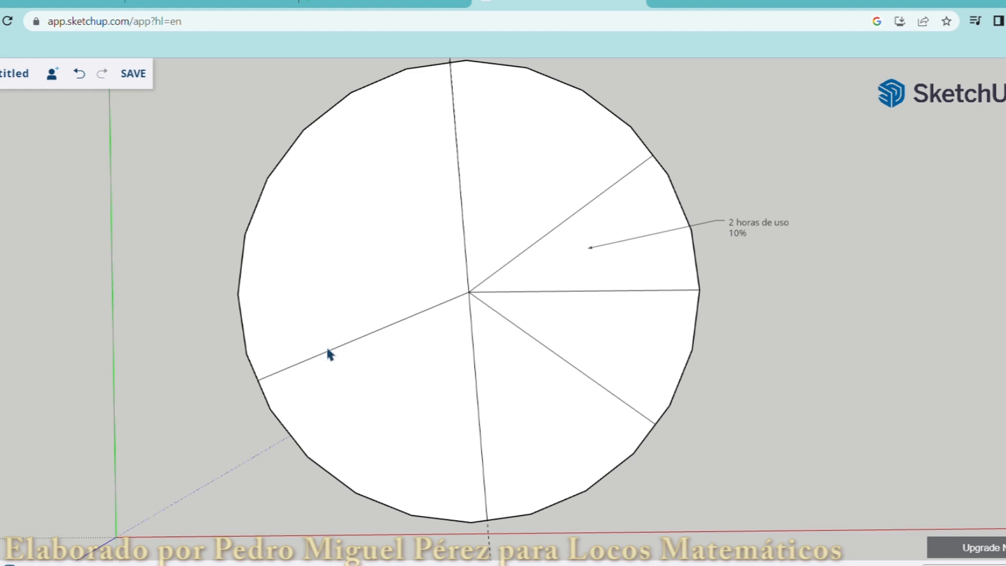
Add a leader text to the 58° sector reading "3 horas de uso" with "16%" on a second line.
{"action": "left_click", "coordinate": [584, 124]}
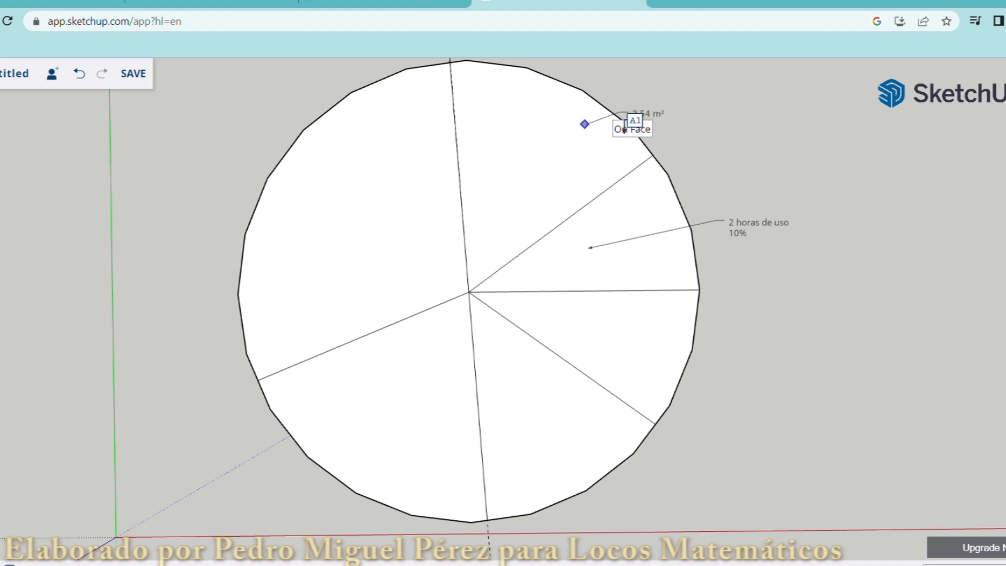
{"action": "left_click", "coordinate": [647, 121]}
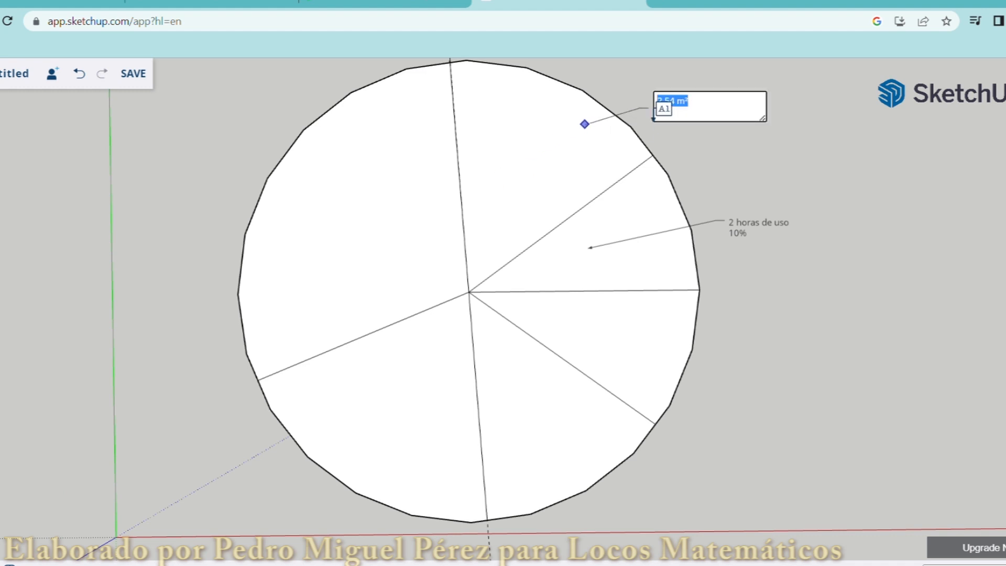
{"action": "type", "text": "3 horas de uso"}
{"action": "left_click", "coordinate": [768, 155]}
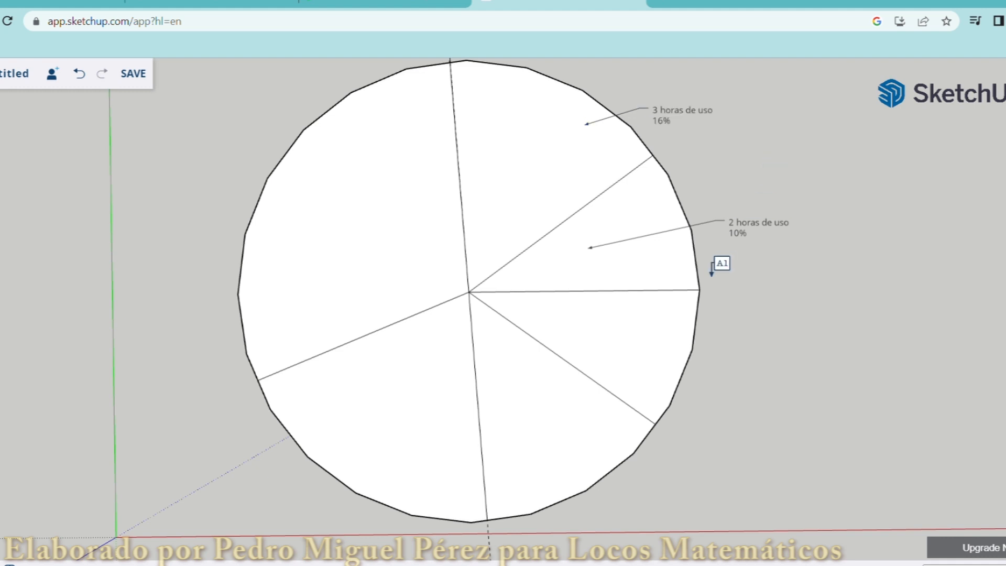
Add a leader text to the 108° sector reading "4 horas de uso" with "30%" on a second line.
{"action": "left_click", "coordinate": [311, 200]}
{"action": "left_click", "coordinate": [241, 157]}
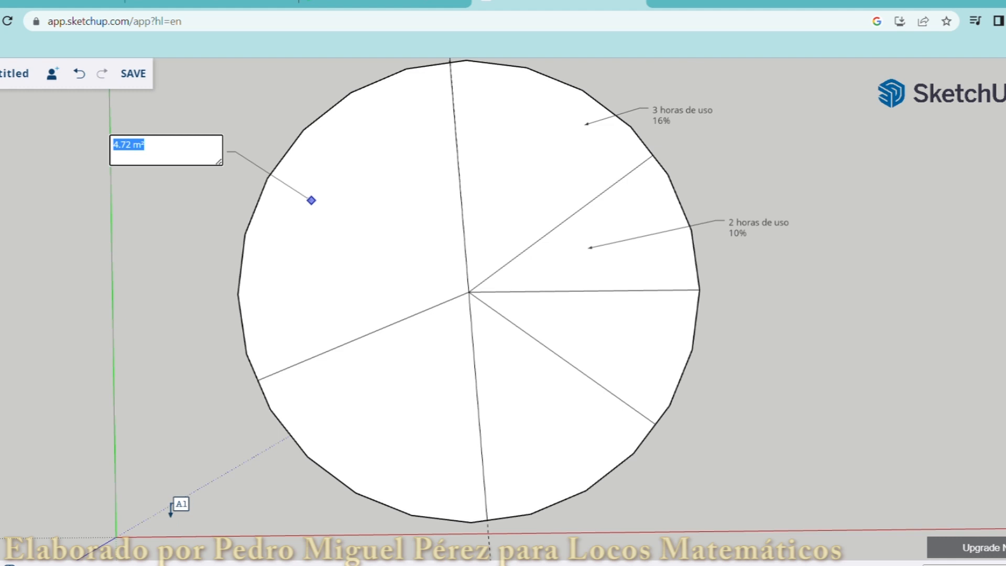
{"action": "type", "text": "4 hors de"}
{"action": "key", "text": "BackSpace"}
{"action": "key", "text": "BackSpace"}
{"action": "key", "text": "BackSpace"}
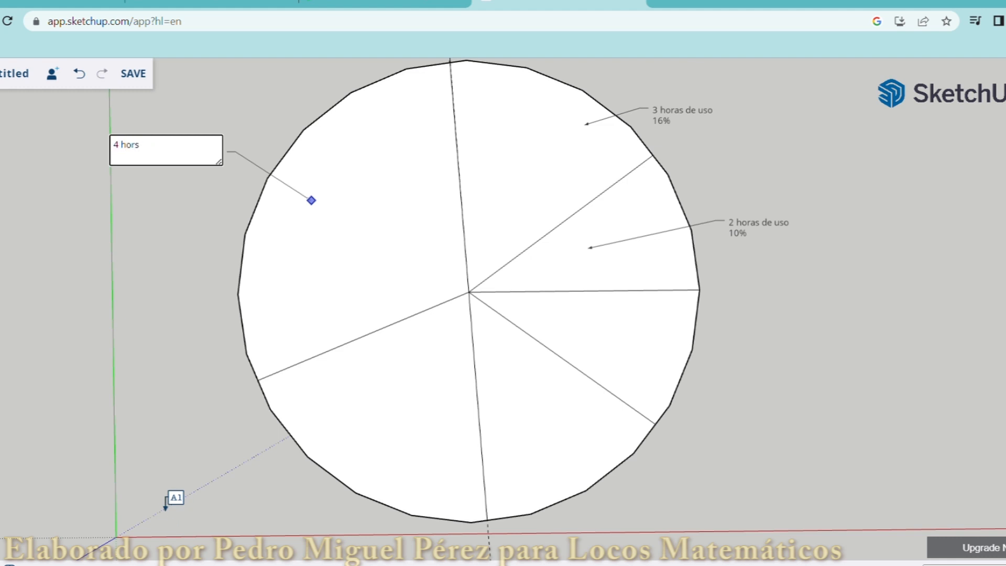
{"action": "key", "text": "BackSpace"}
{"action": "type", "text": "as de uso"}
{"action": "key", "text": "Return"}
{"action": "type", "text": "30"}
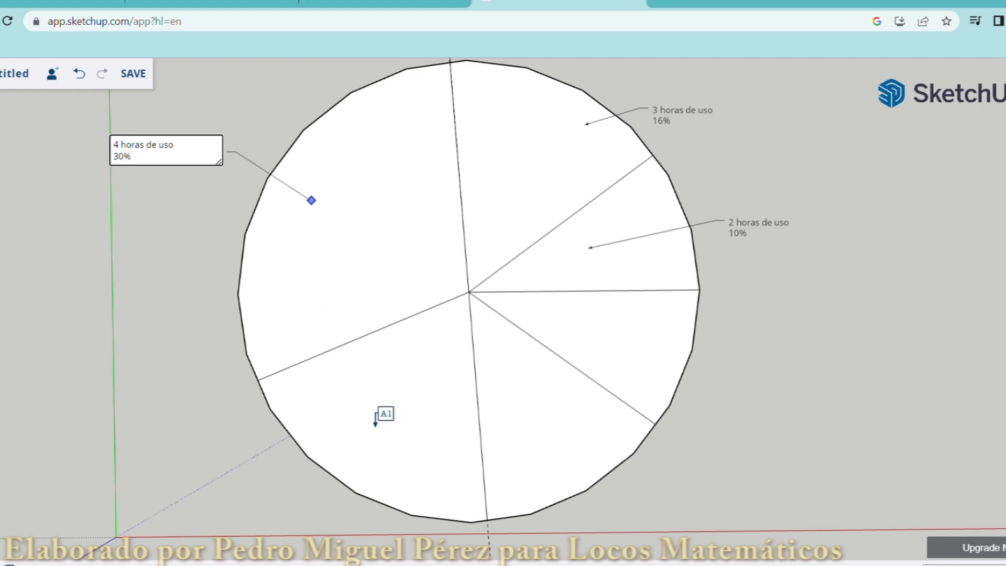
{"action": "left_click", "coordinate": [344, 433]}
Add a leader text to the 72° sector reading "5 horas de uso" with "20%" on a second line.
{"action": "left_click", "coordinate": [363, 414]}
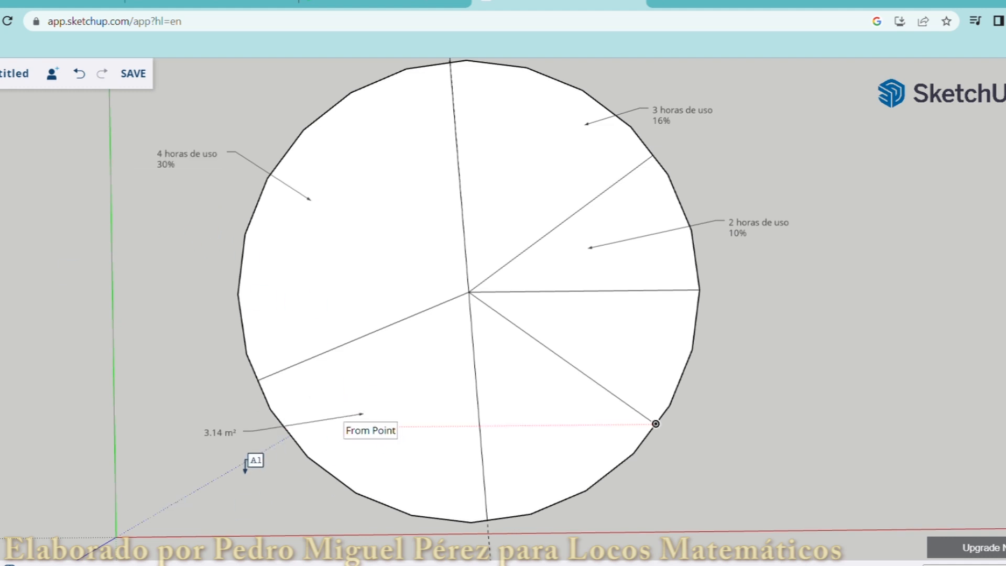
{"action": "left_click", "coordinate": [241, 464]}
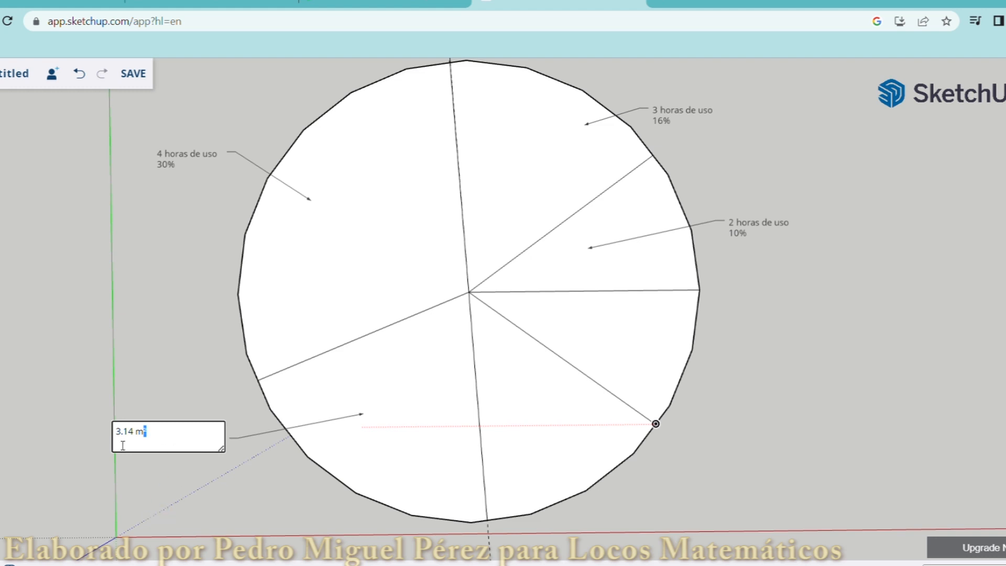
{"action": "triple_click", "coordinate": [158, 443]}
{"action": "type", "text": "5 horas de uso"}
{"action": "left_click", "coordinate": [655, 423]}
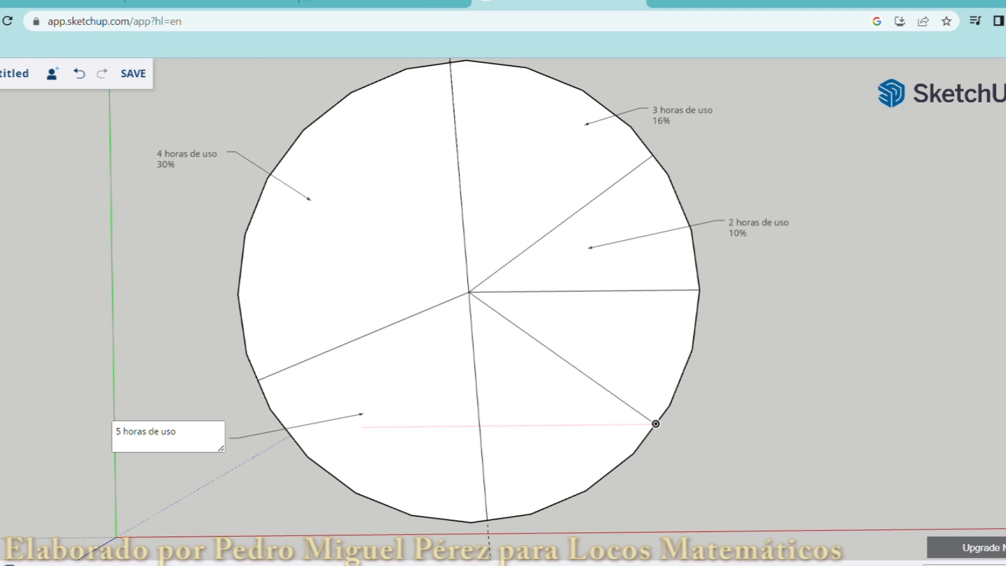
{"action": "key", "text": "Return"}
{"action": "type", "text": "20"}
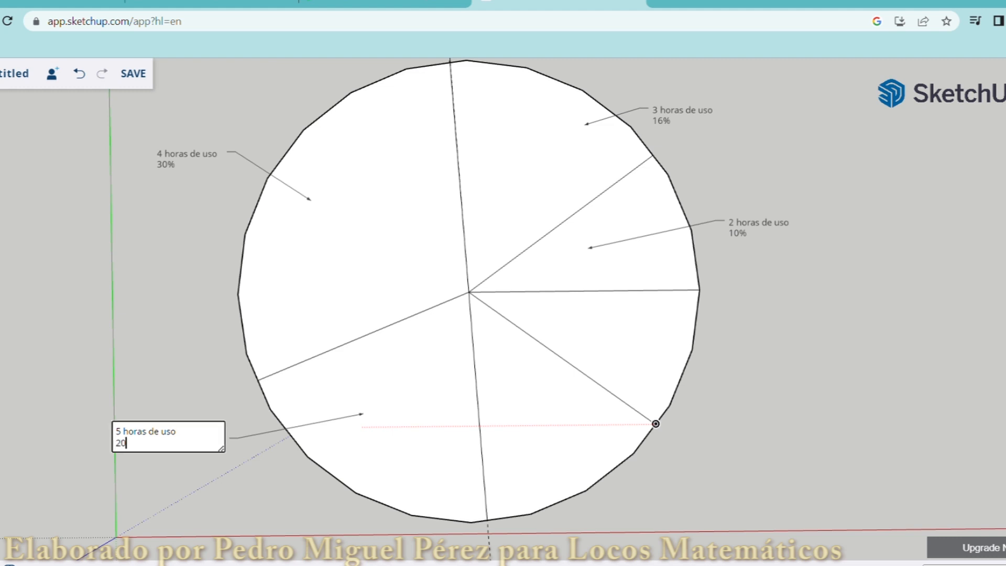
{"action": "type", "text": "%"}
{"action": "left_click", "coordinate": [581, 464]}
Add a leader text to the 50° sector reading "6 horas de uso" with "14%" on a second line.
{"action": "left_click", "coordinate": [564, 444]}
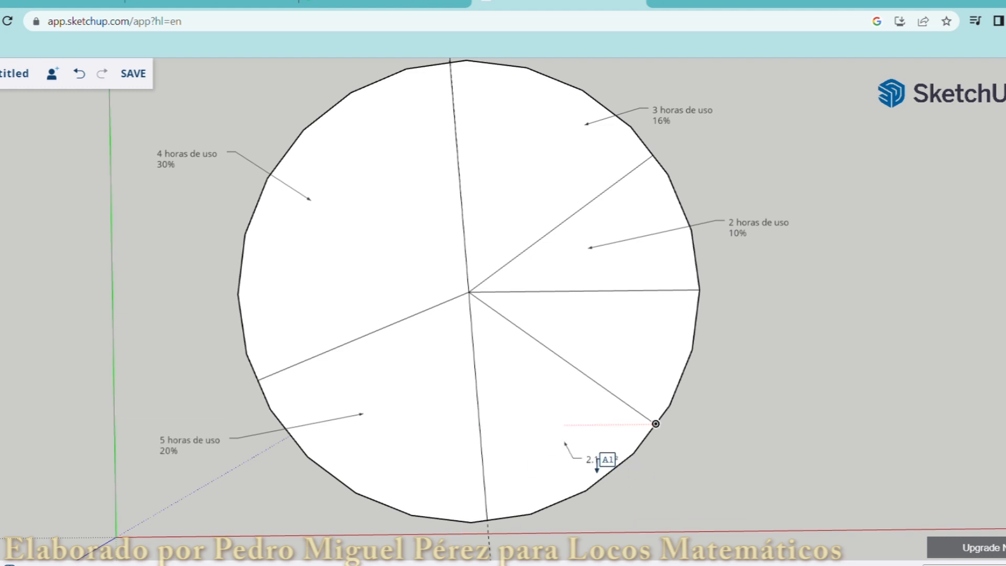
{"action": "left_click", "coordinate": [675, 480]}
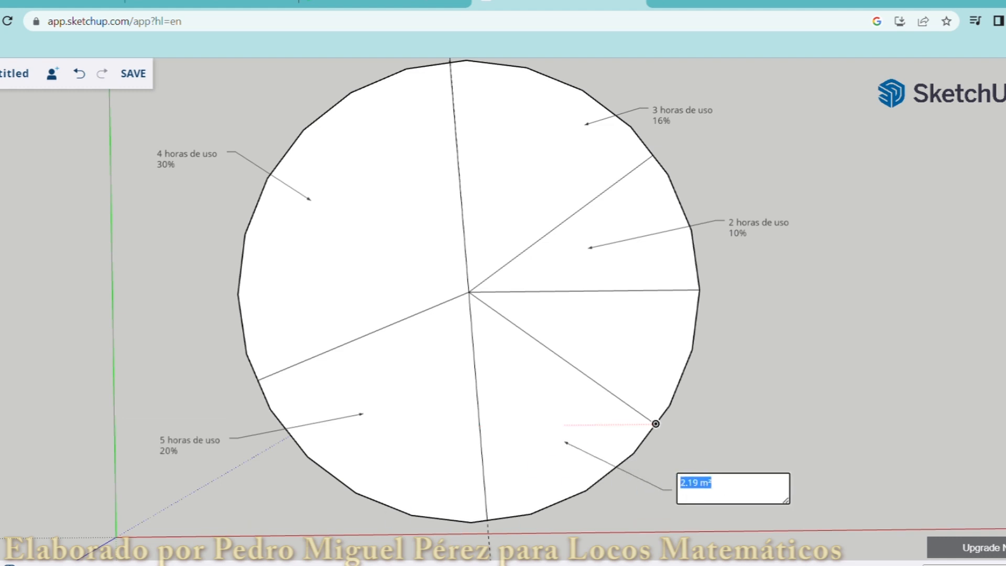
{"action": "key", "text": "alt+Tab"}
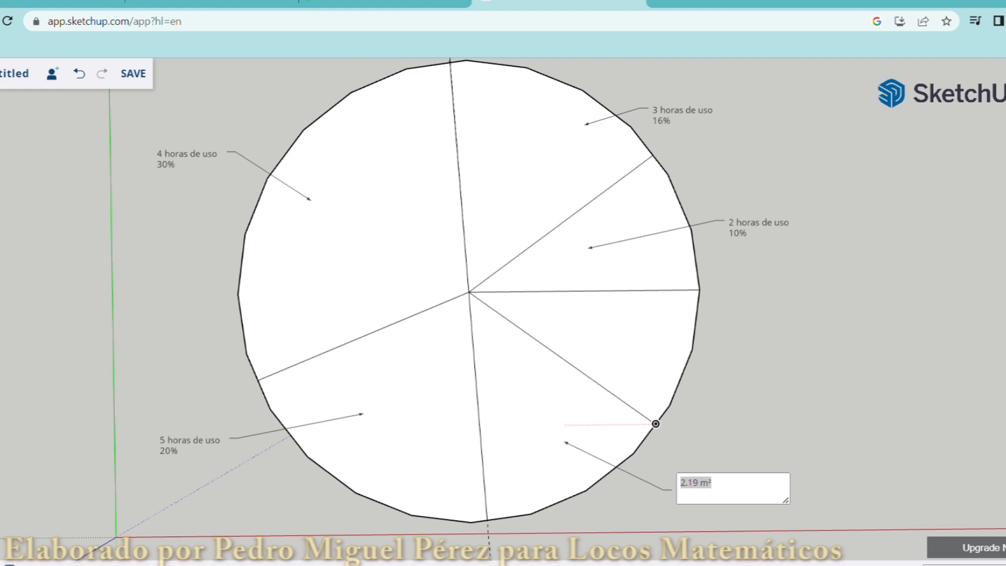
{"action": "key", "text": "alt+Tab"}
{"action": "type", "text": "6 horas de uso"}
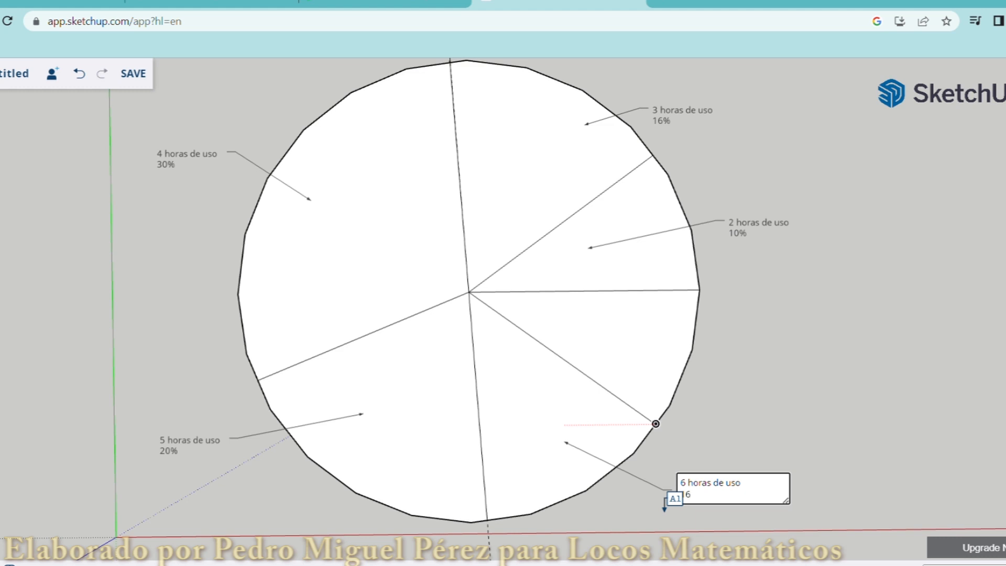
{"action": "key", "text": "alt+Tab"}
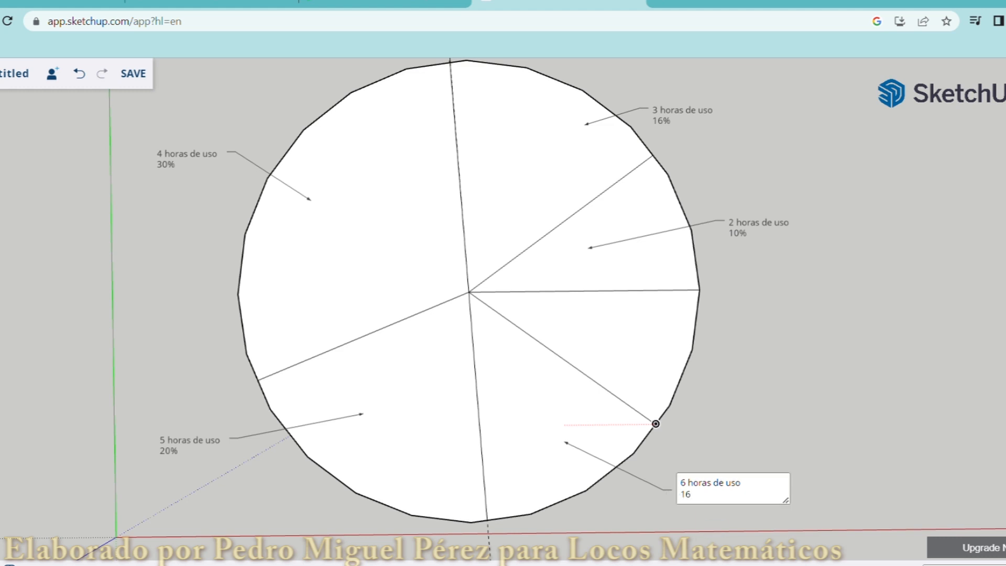
{"action": "key", "text": "alt+Tab"}
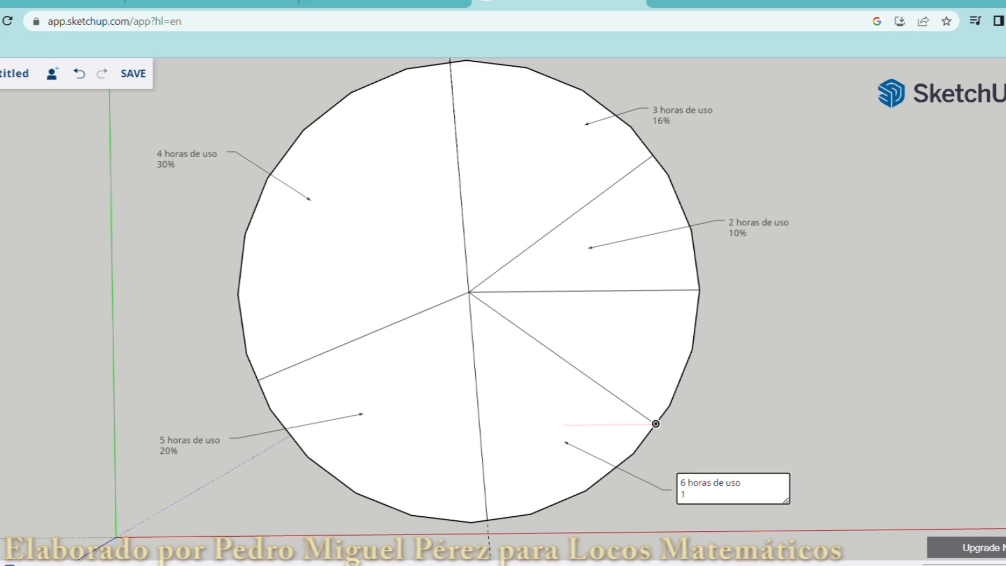
{"action": "type", "text": "%"}
{"action": "left_click", "coordinate": [664, 363]}
Add a leader text to the last 36° sector reading "7 horas de uso" with "10%" on a second line.
{"action": "left_click", "coordinate": [663, 343]}
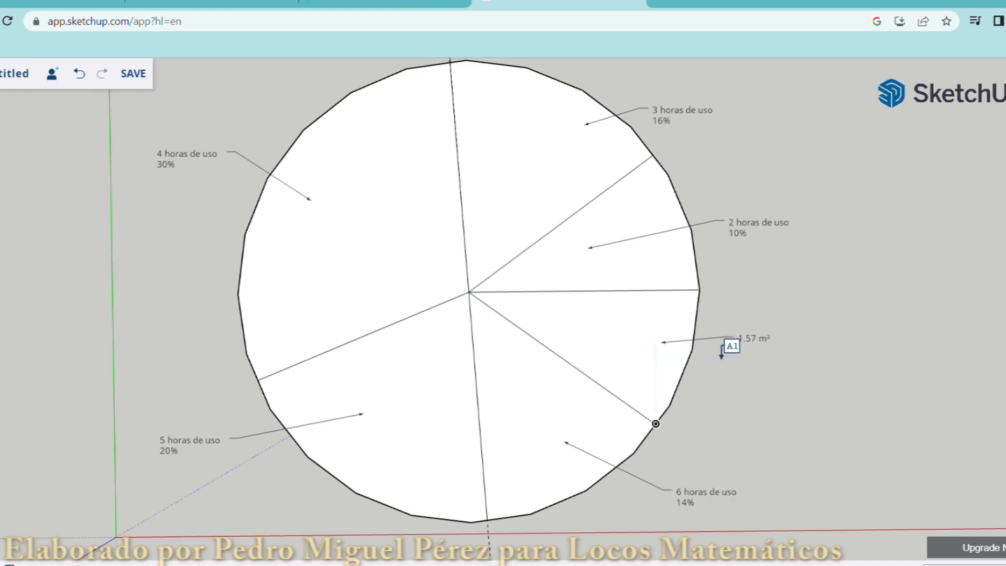
{"action": "left_click", "coordinate": [731, 350]}
{"action": "type", "text": "7 horas"}
{"action": "key", "text": "BackSpace"}
{"action": "type", "text": "as de uso "}
{"action": "type", "text": "10%"}
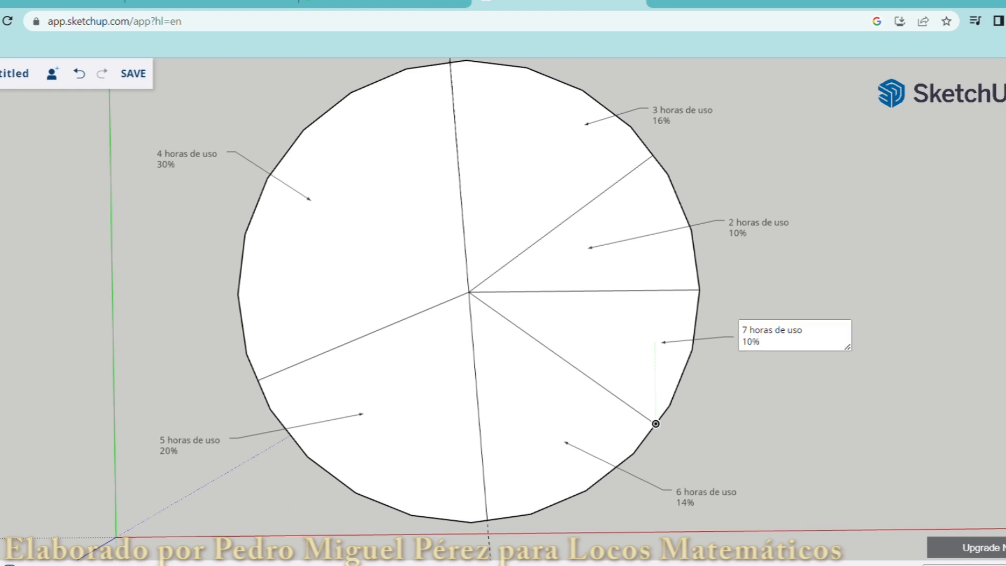
{"action": "left_click", "coordinate": [876, 316]}
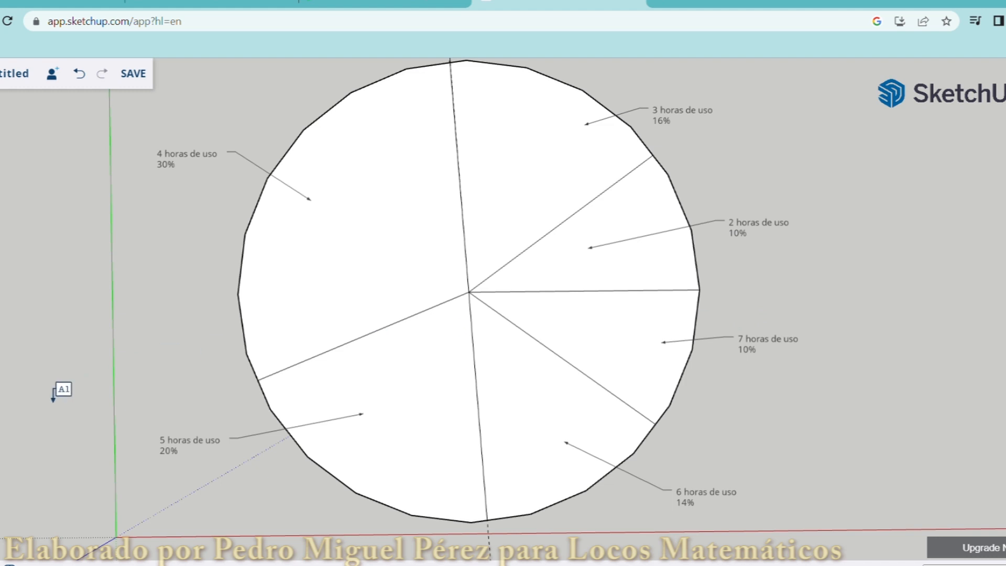
Paint the "2 horas de uso" sector with Ty_Blue2 and the "3 horas de uso" sector with Ty_Skin.
{"action": "left_click", "coordinate": [0, 408]}
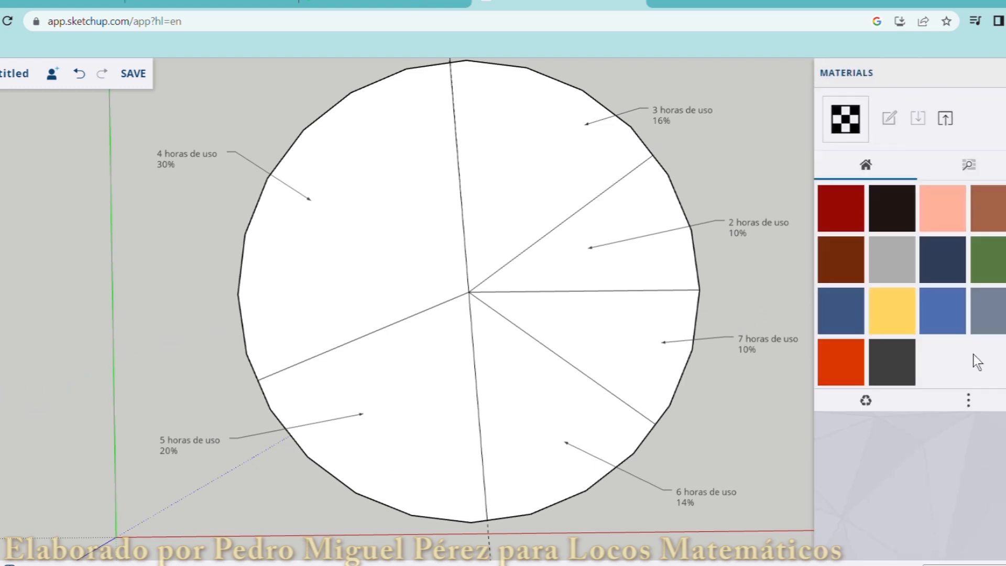
{"action": "left_click", "coordinate": [944, 321]}
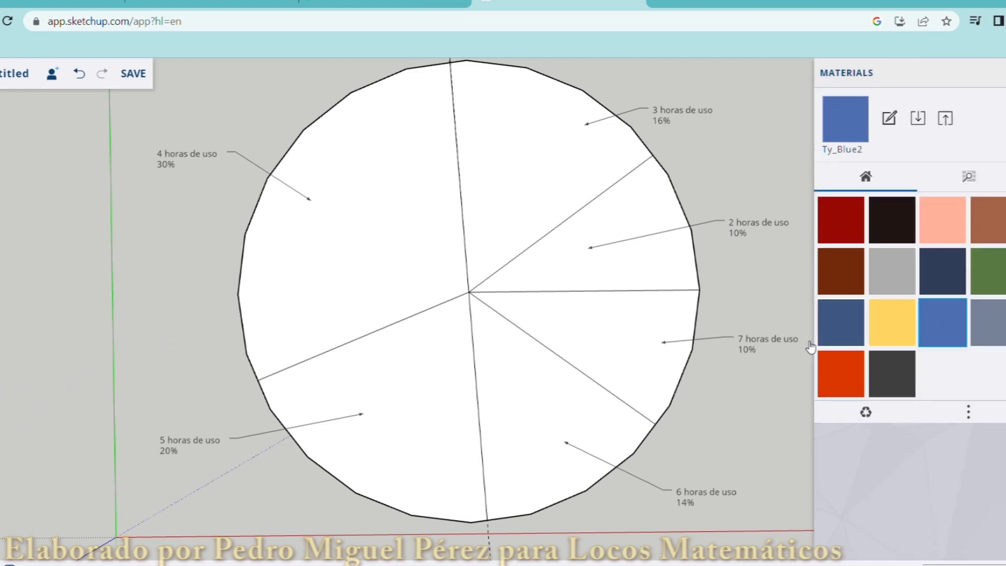
{"action": "left_click", "coordinate": [615, 272]}
{"action": "left_click", "coordinate": [939, 225]}
{"action": "left_click", "coordinate": [597, 199]}
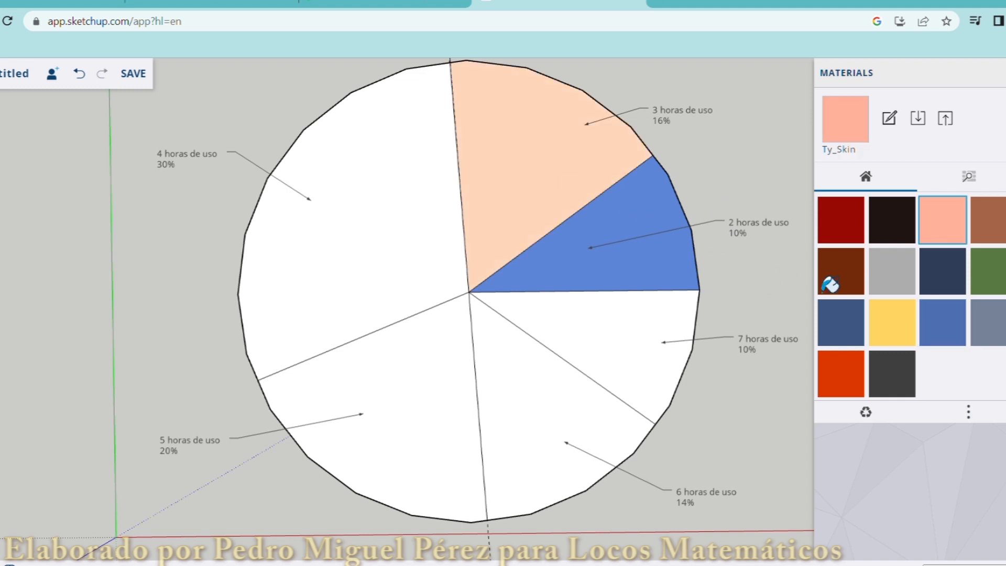
Paint the "4 horas de uso" sector with Ty_Gray2 and the "5 horas de uso" sector with Ty_Orange.
{"action": "left_click", "coordinate": [897, 227]}
{"action": "left_click", "coordinate": [460, 232]}
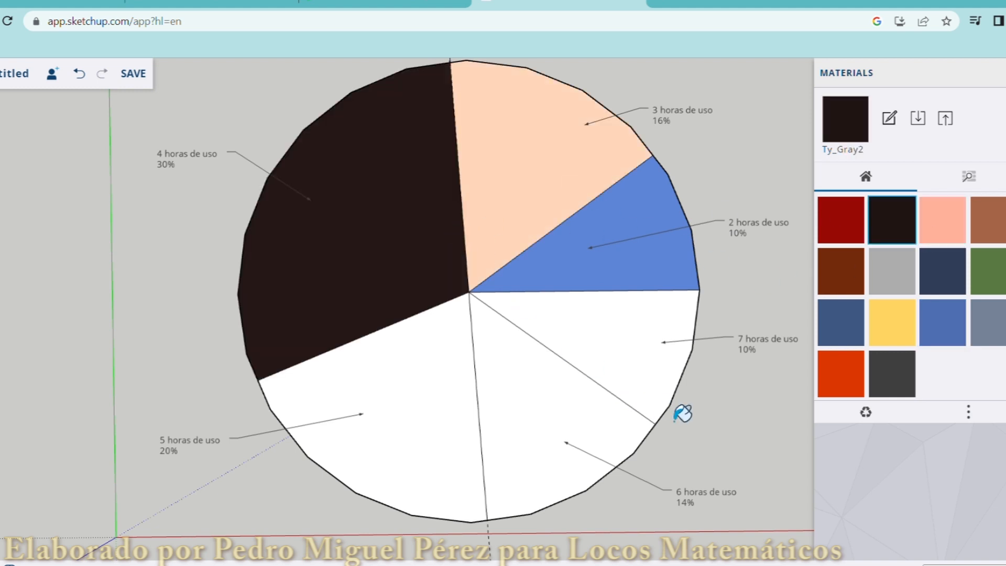
{"action": "left_click", "coordinate": [843, 378]}
{"action": "left_click", "coordinate": [422, 427]}
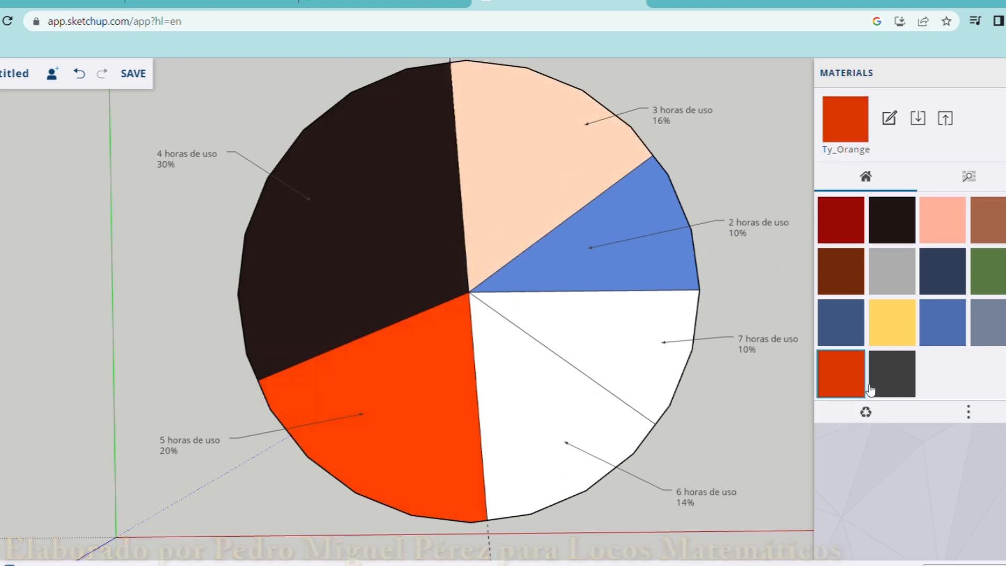
Paint the "6 horas de uso" sector with Ty_Yellow and the "7 horas de uso" sector with Ty_Gray1, then close the materials.
{"action": "left_click", "coordinate": [890, 322]}
{"action": "left_click", "coordinate": [539, 431]}
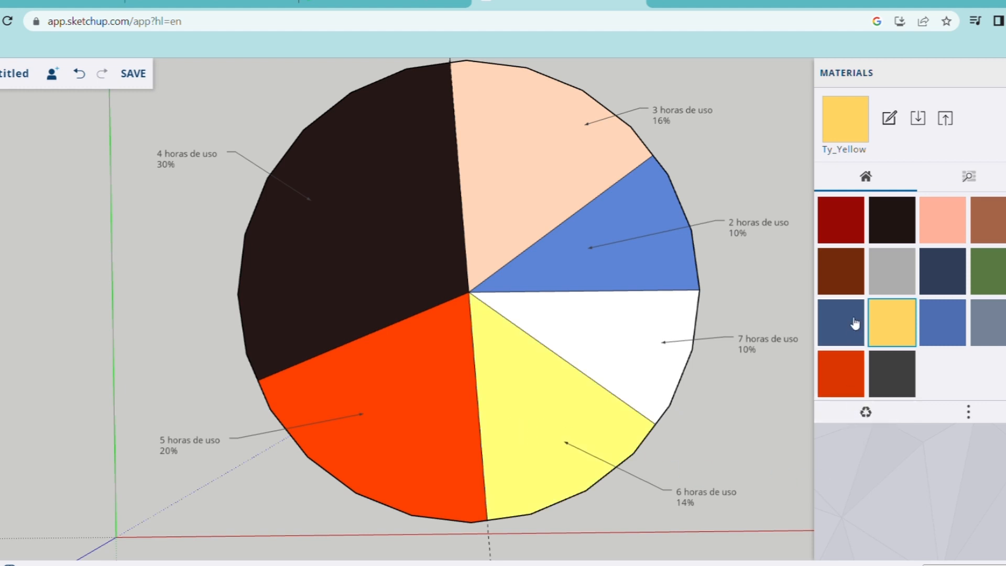
{"action": "left_click", "coordinate": [902, 280]}
{"action": "left_click", "coordinate": [685, 338]}
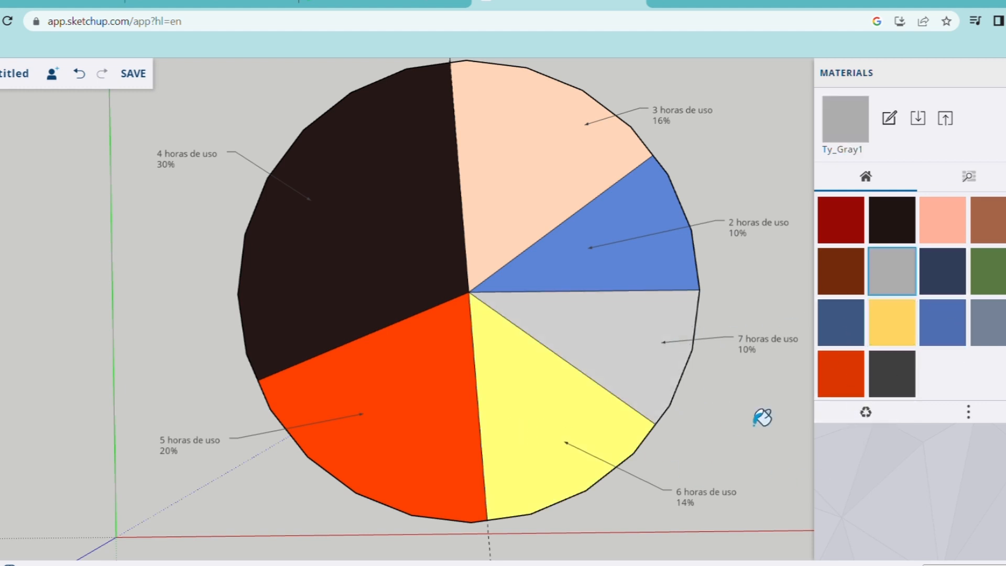
{"action": "left_click", "coordinate": [1005, 73]}
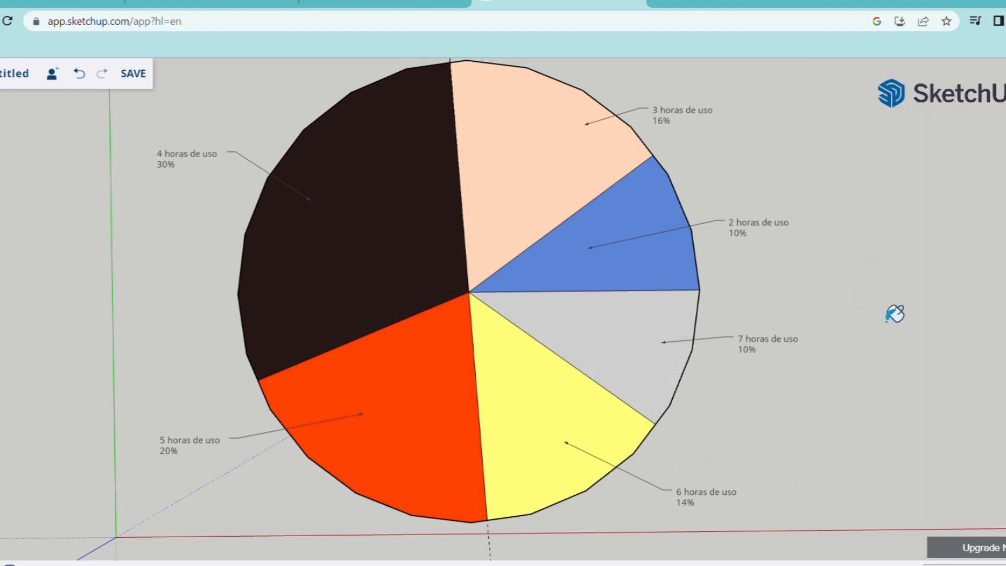